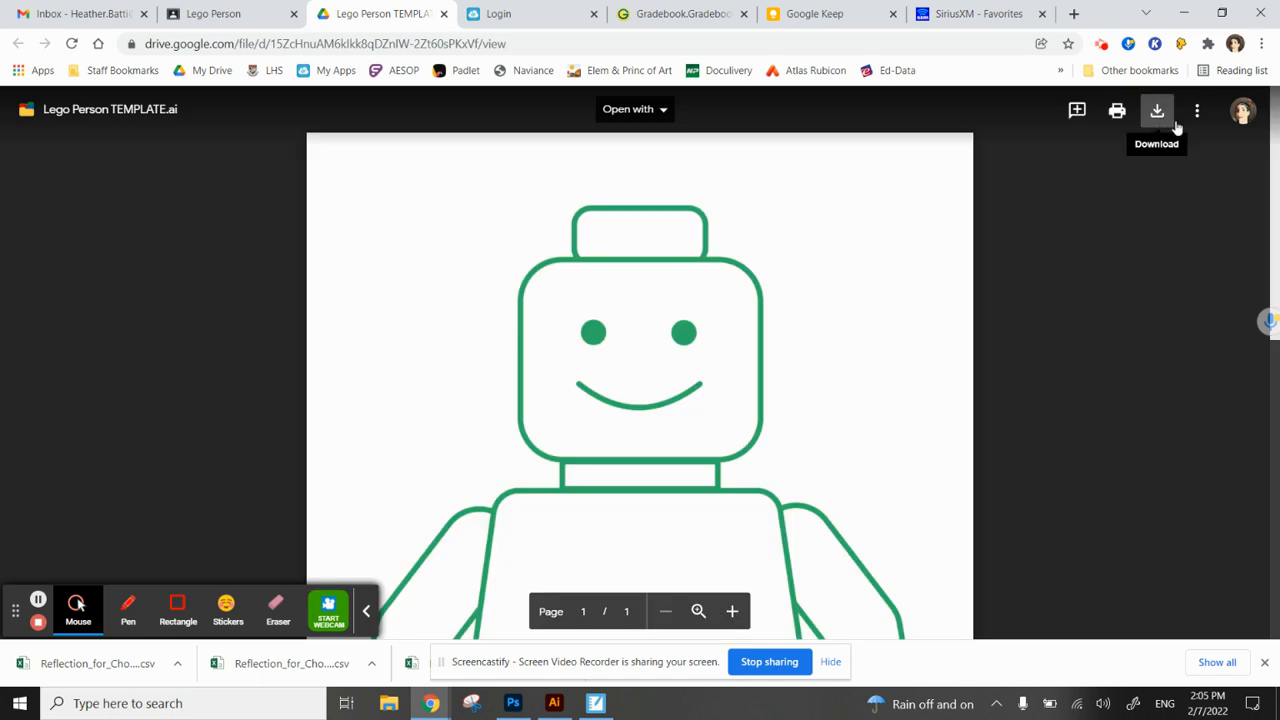
pyautogui.click(1201, 127)
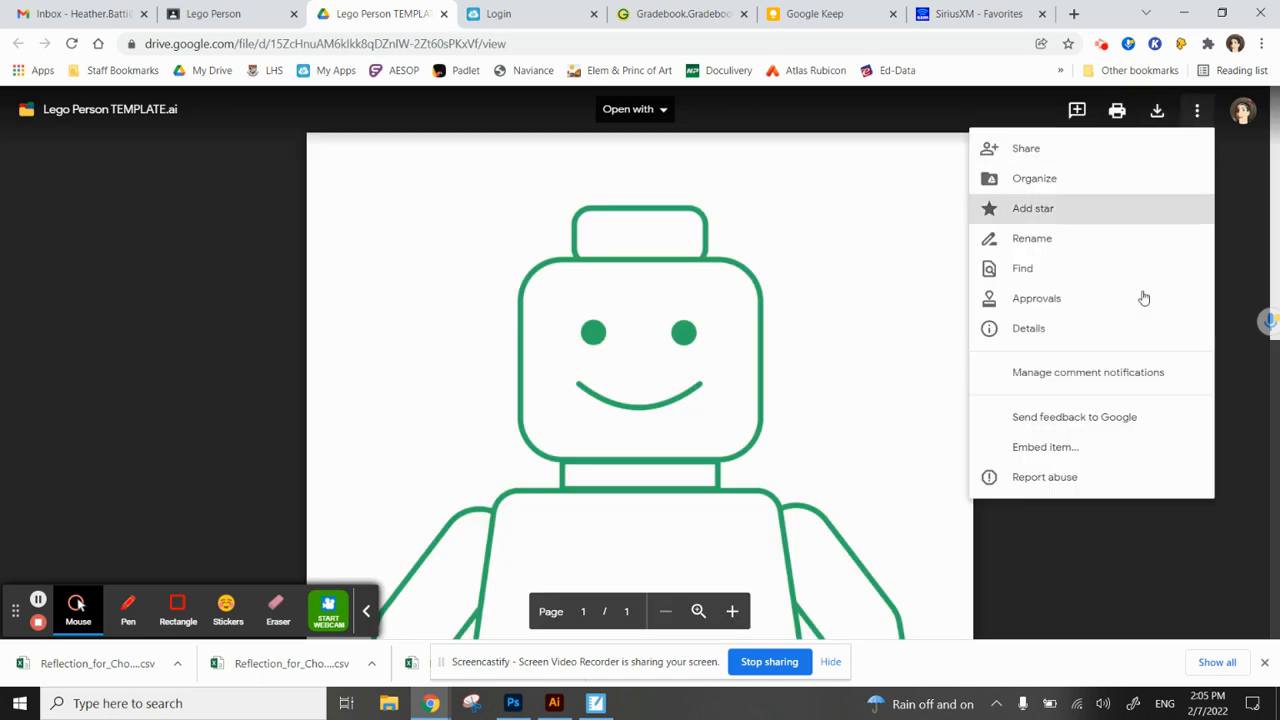
pyautogui.click(1234, 203)
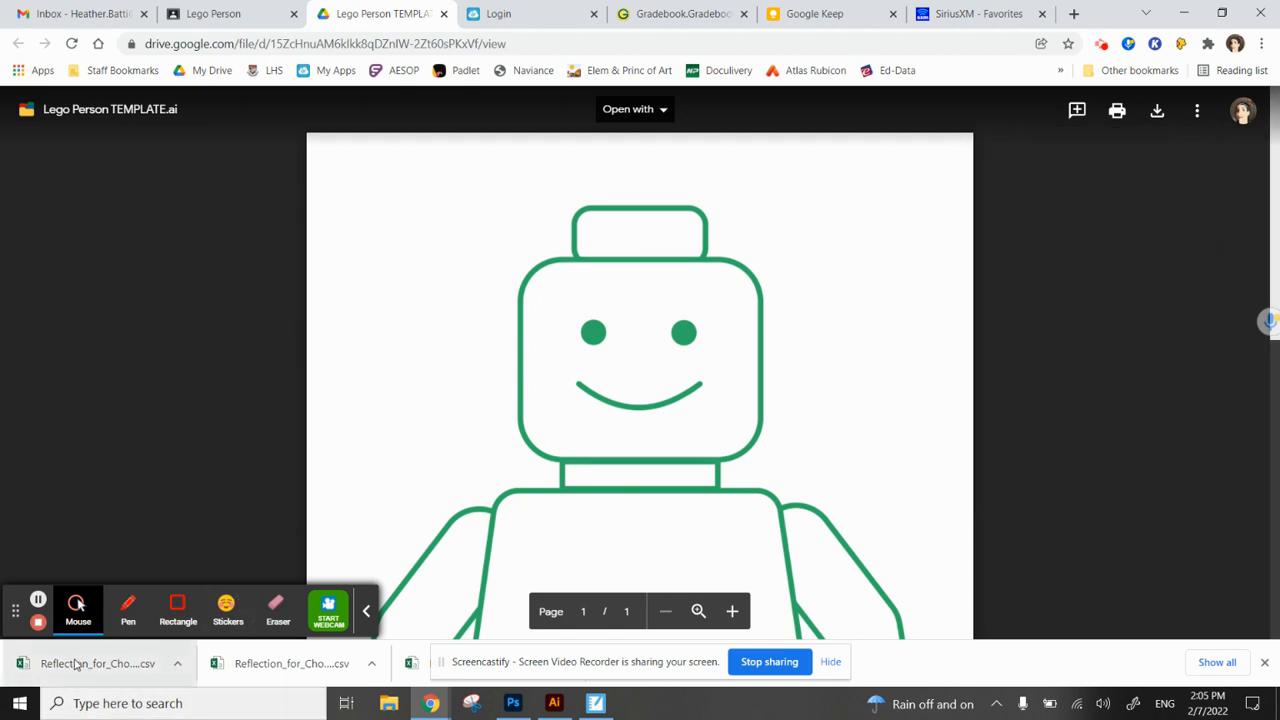
# Switch to Illustrator and add a new layer named "My Work" above Layer 2 in the Lego person template.
pyautogui.click(554, 703)
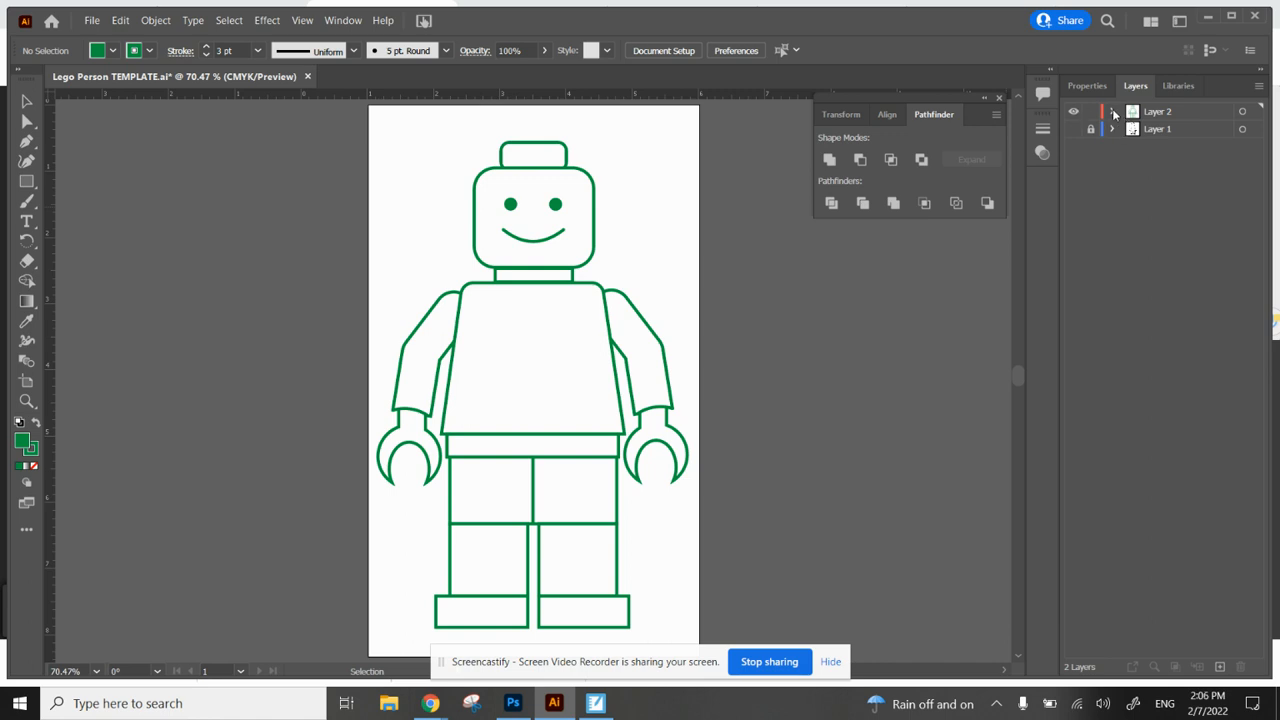
pyautogui.click(1075, 113)
pyautogui.click(1075, 113)
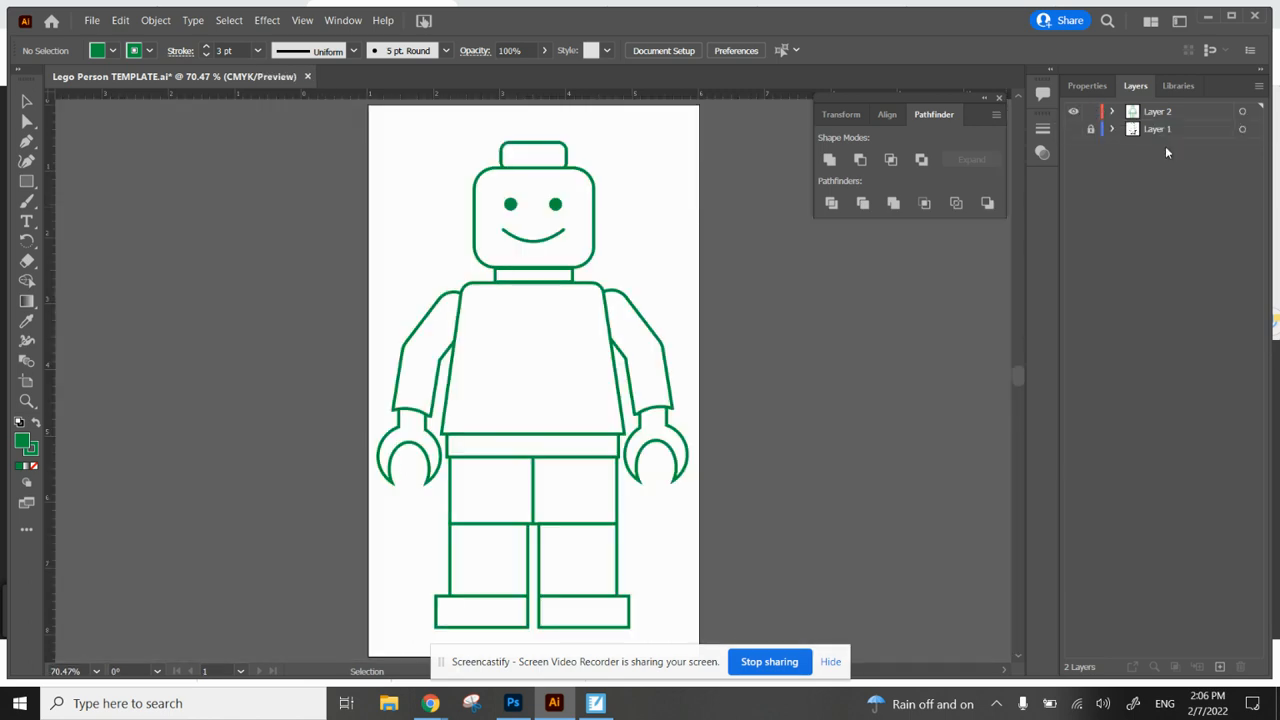
pyautogui.click(1220, 669)
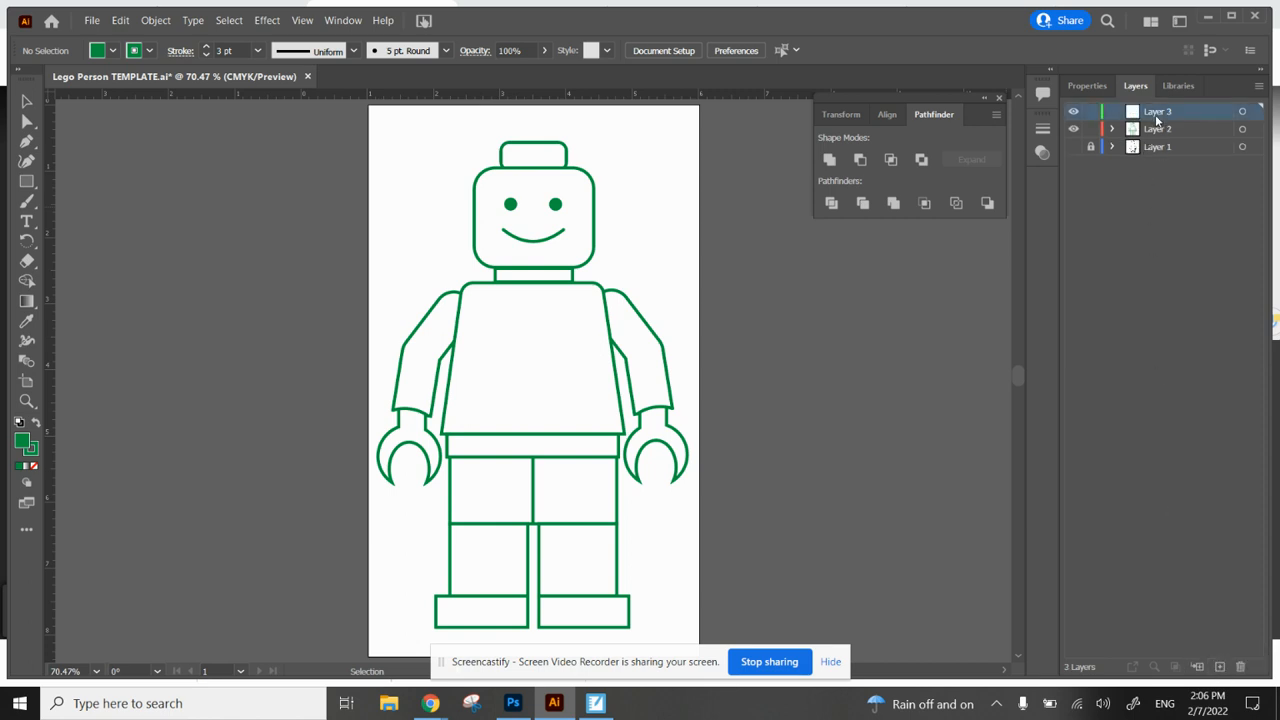
pyautogui.doubleClick(1155, 111)
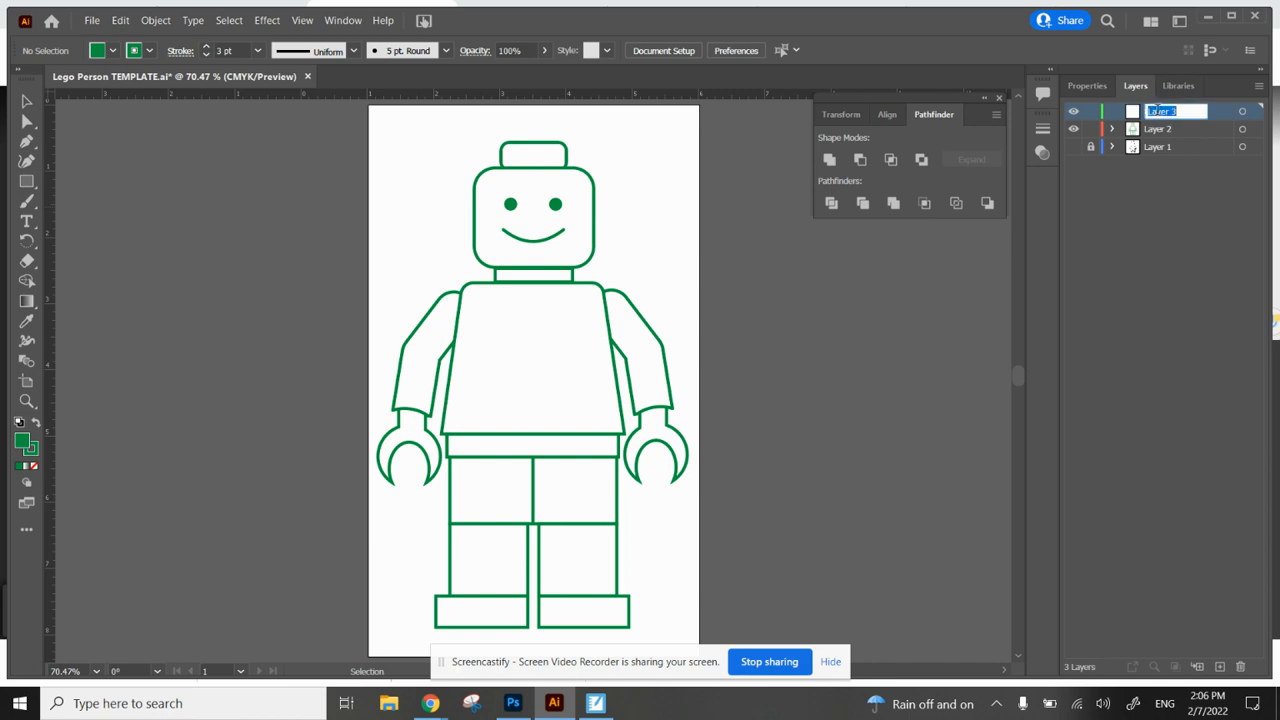
pyautogui.write('My Work')
pyautogui.press('Return')
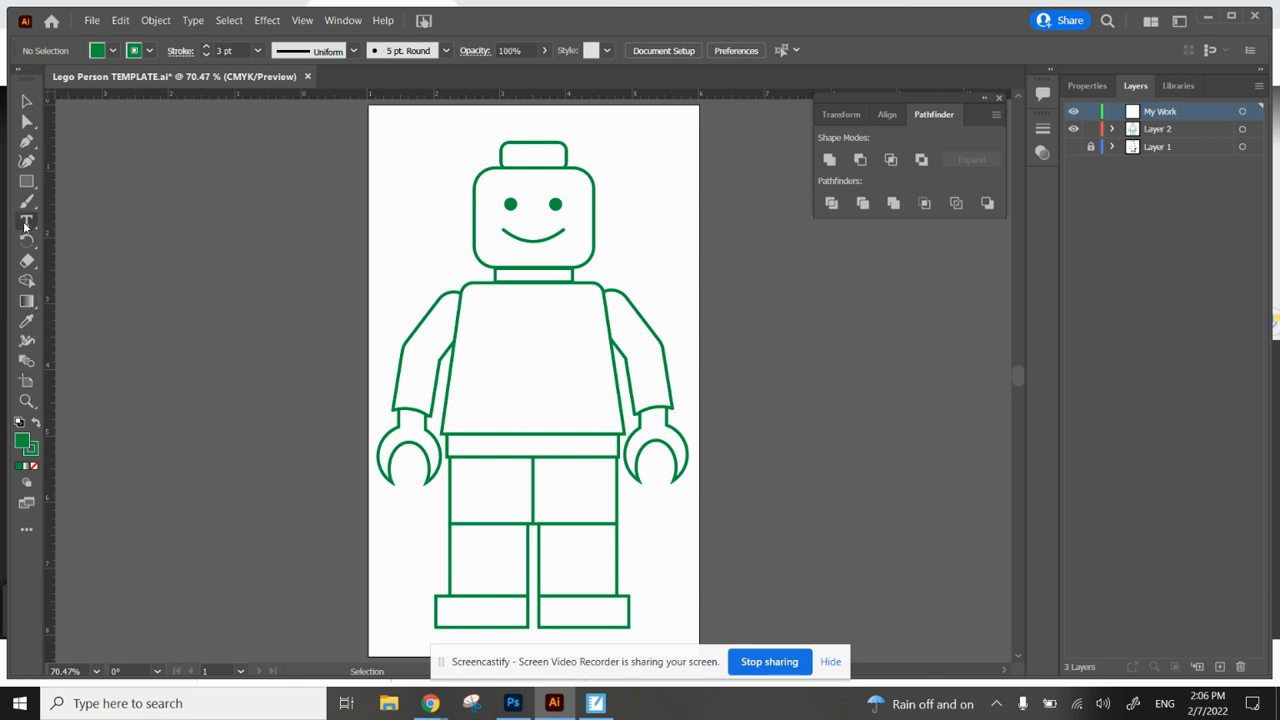
# Set the Rectangle tool to draw with a yellow-orange fill and no stroke.
pyautogui.click(29, 183)
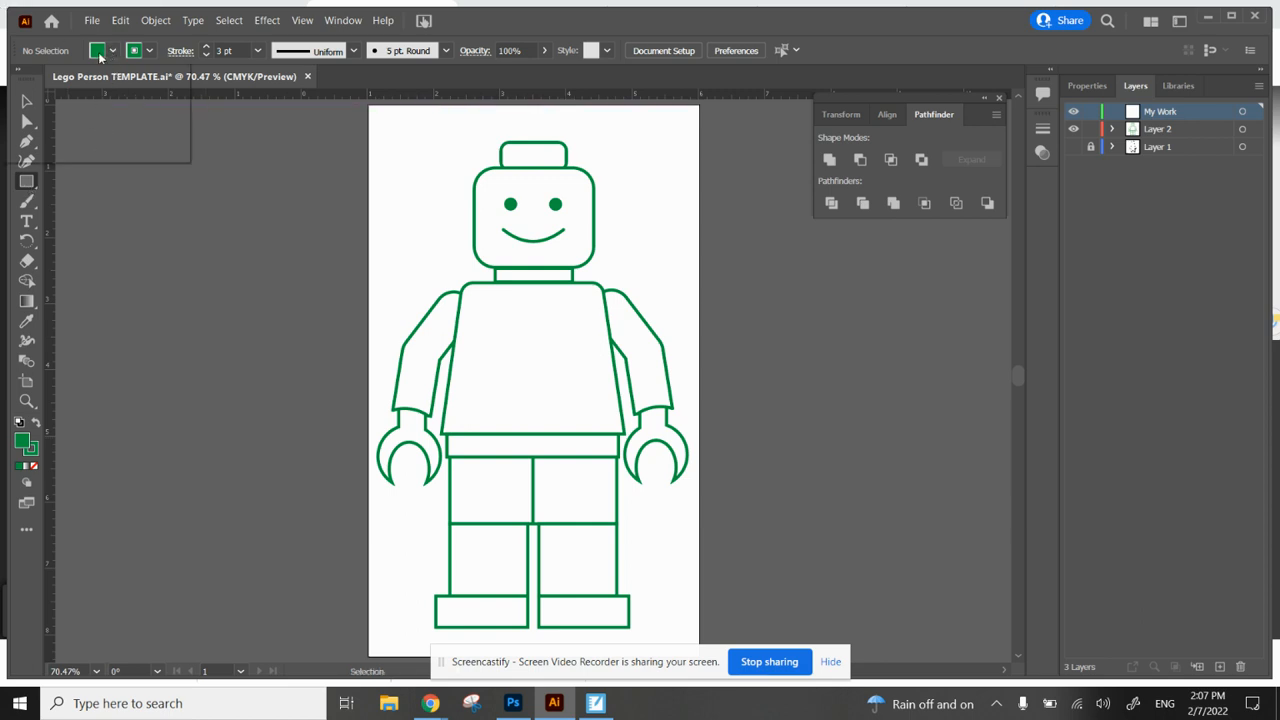
pyautogui.click(100, 57)
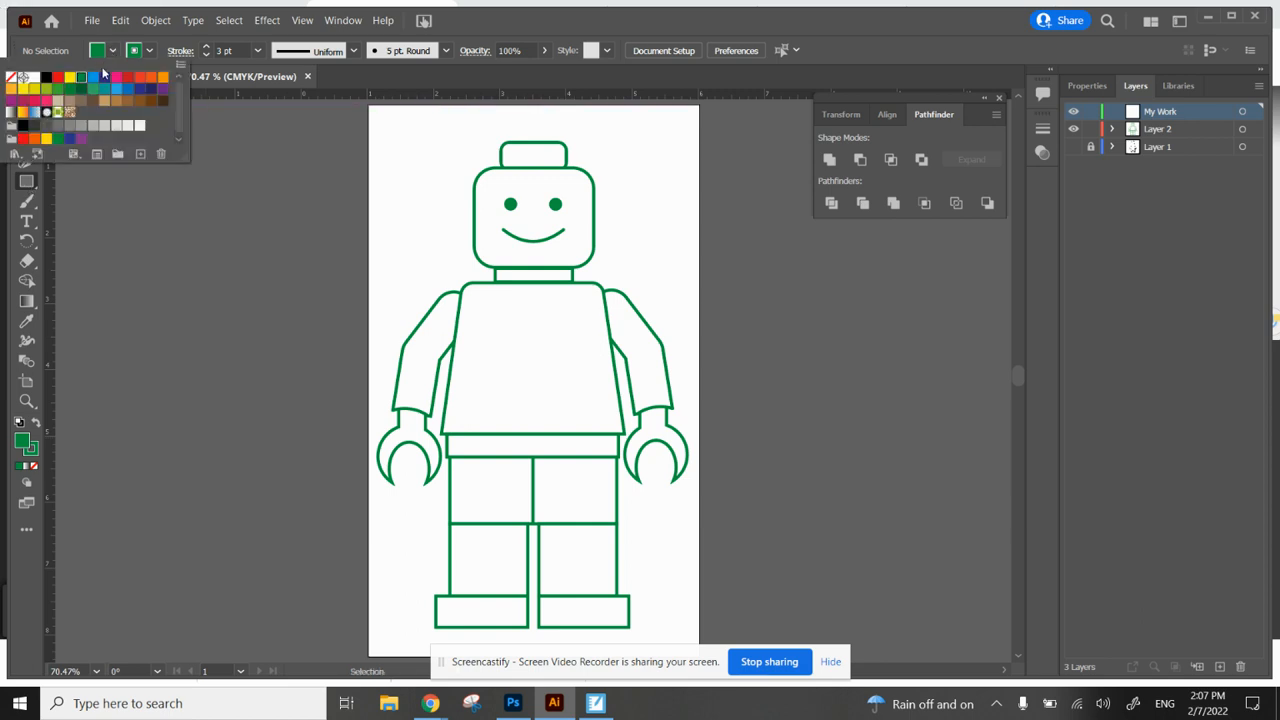
pyautogui.click(11, 88)
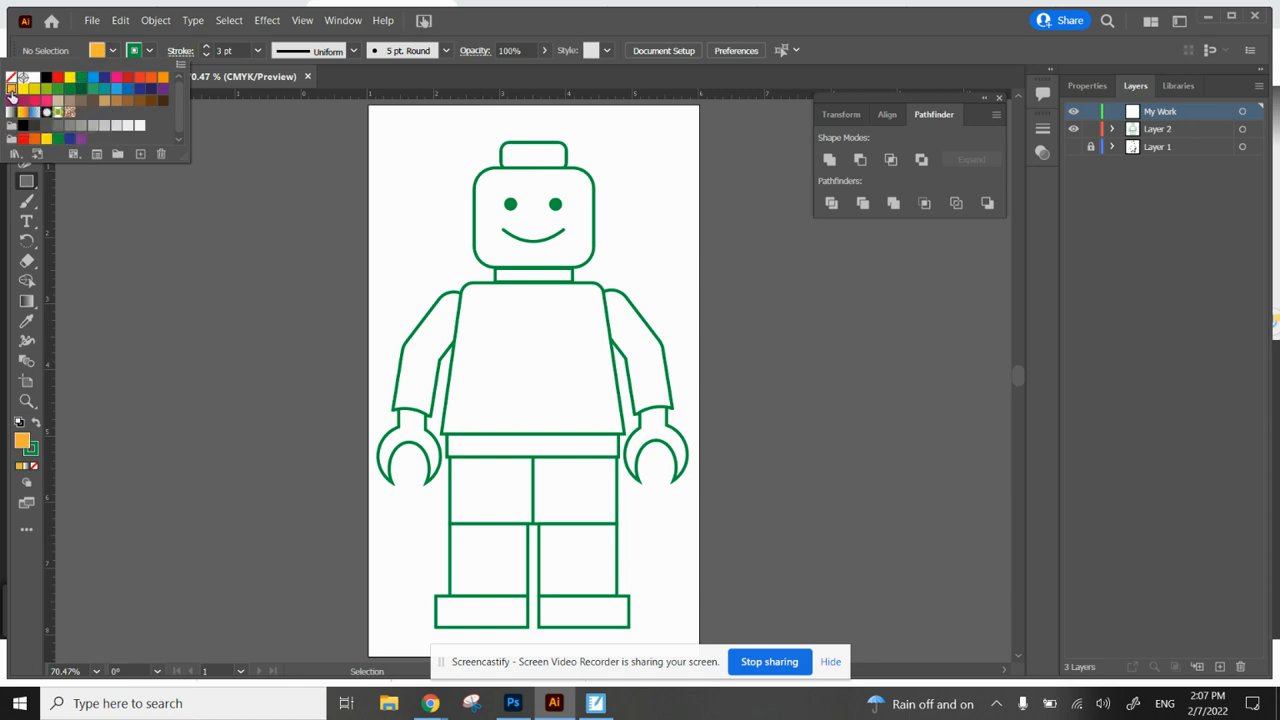
pyautogui.click(135, 54)
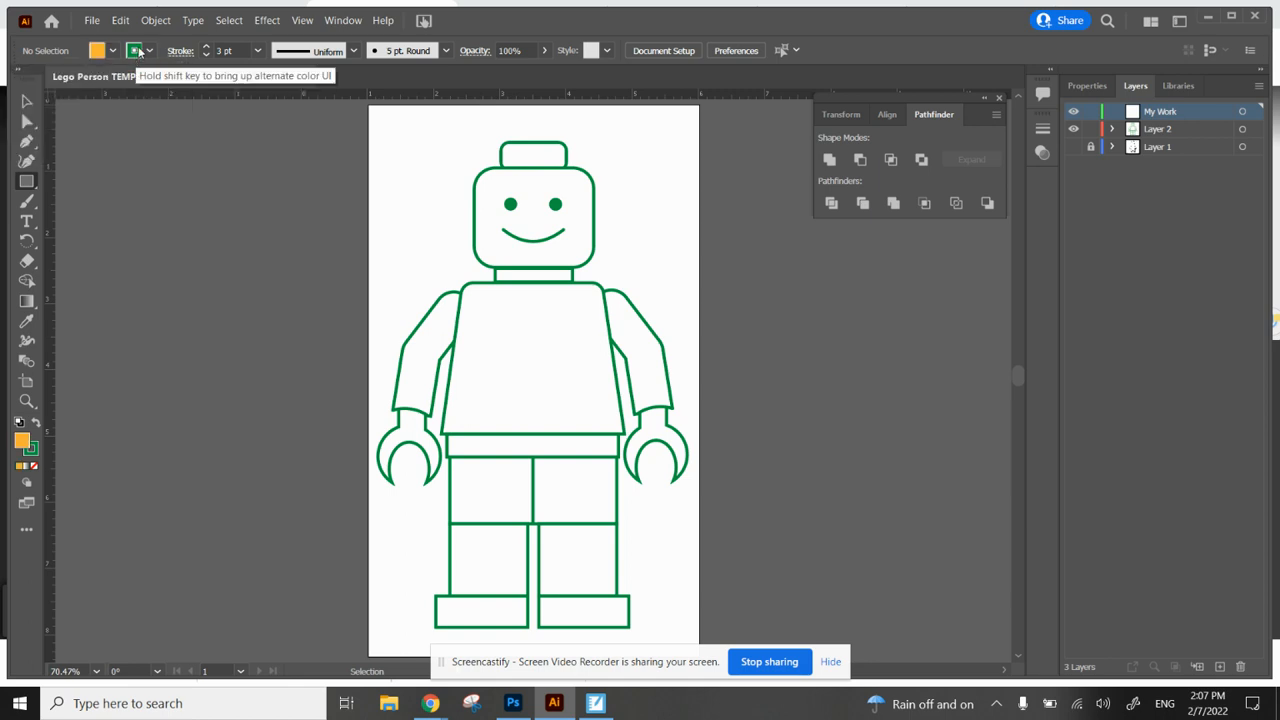
pyautogui.click(139, 52)
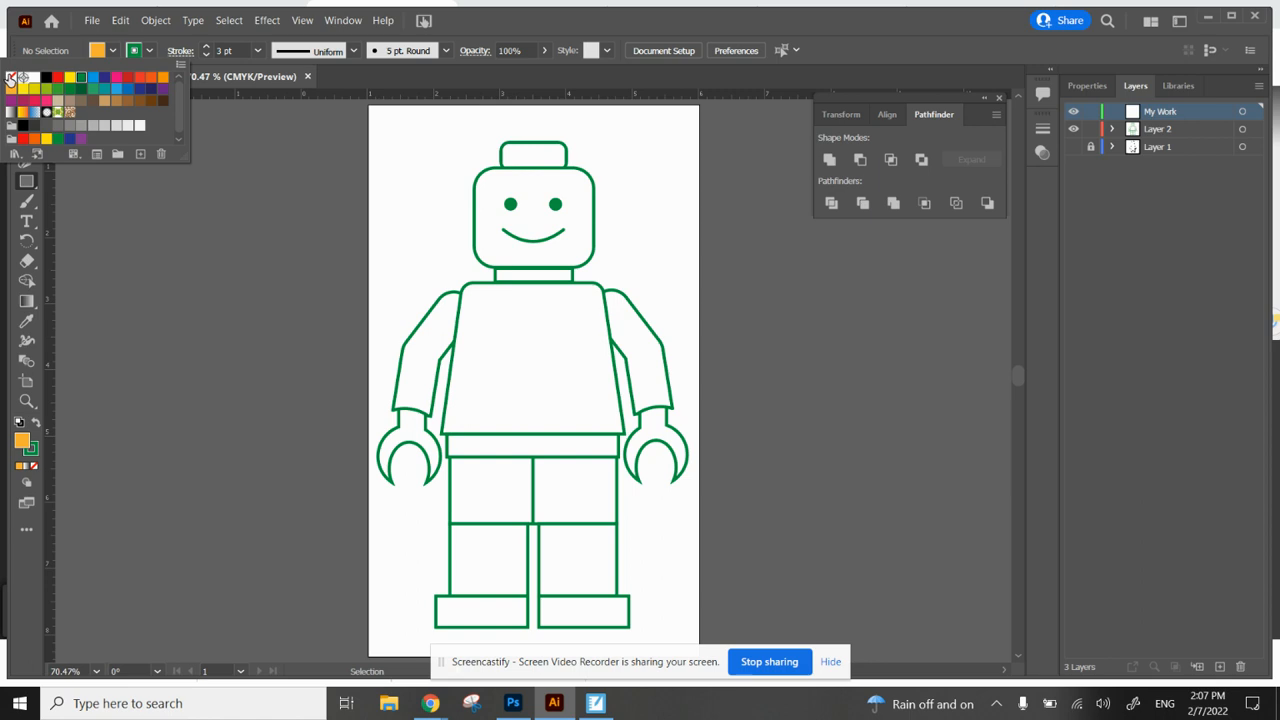
pyautogui.click(10, 79)
pyautogui.click(508, 29)
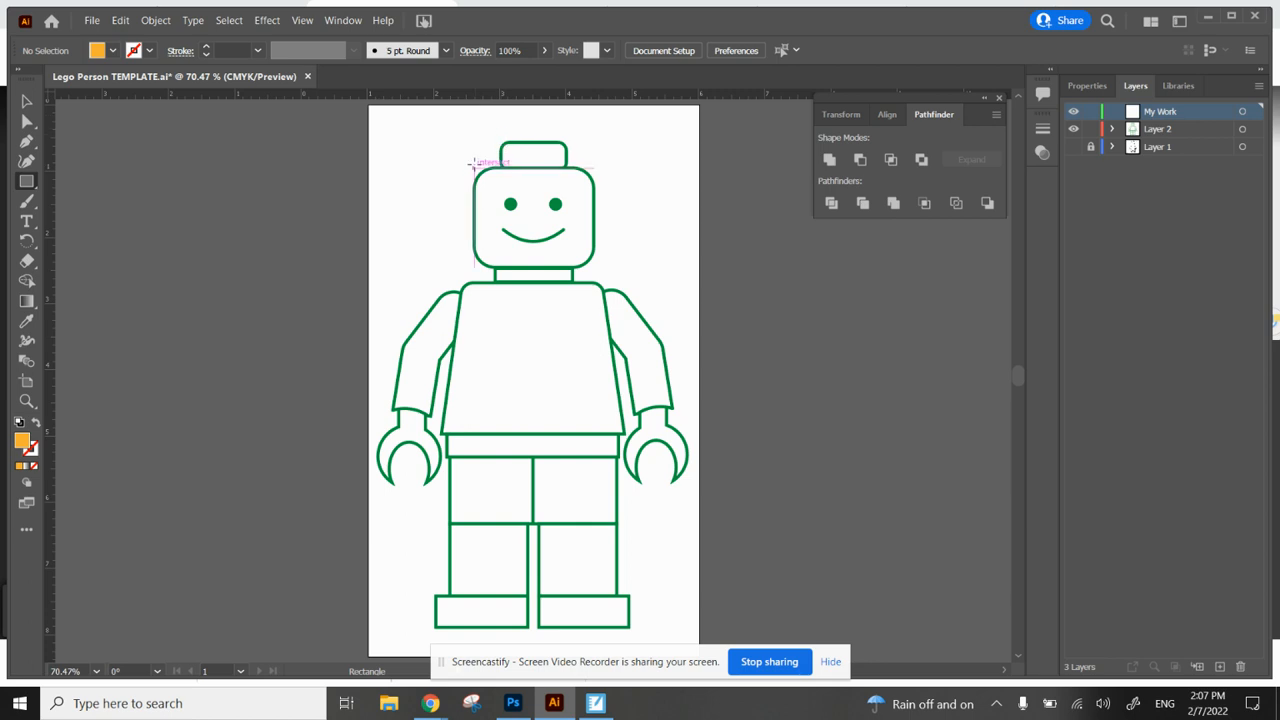
# Draw a yellow-orange rectangle covering the template's head outline from edge to edge.
pyautogui.hotkey('ctrl', '1')
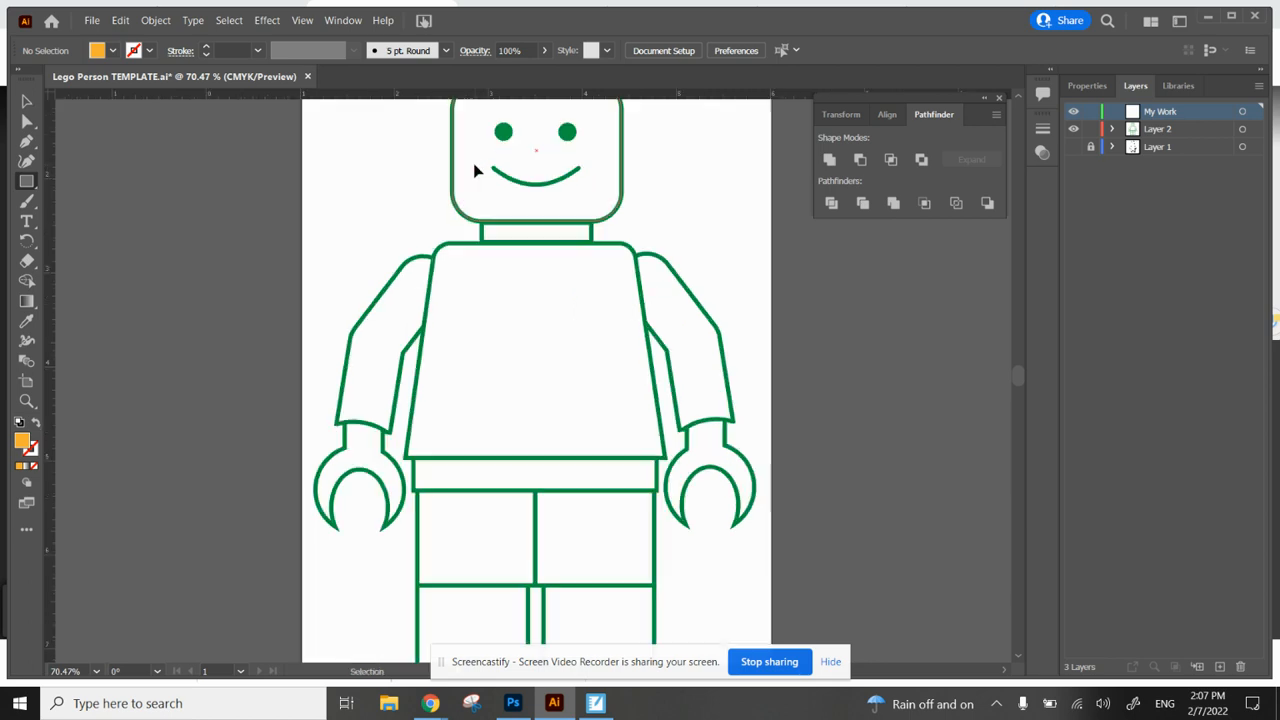
pyautogui.click(27, 401)
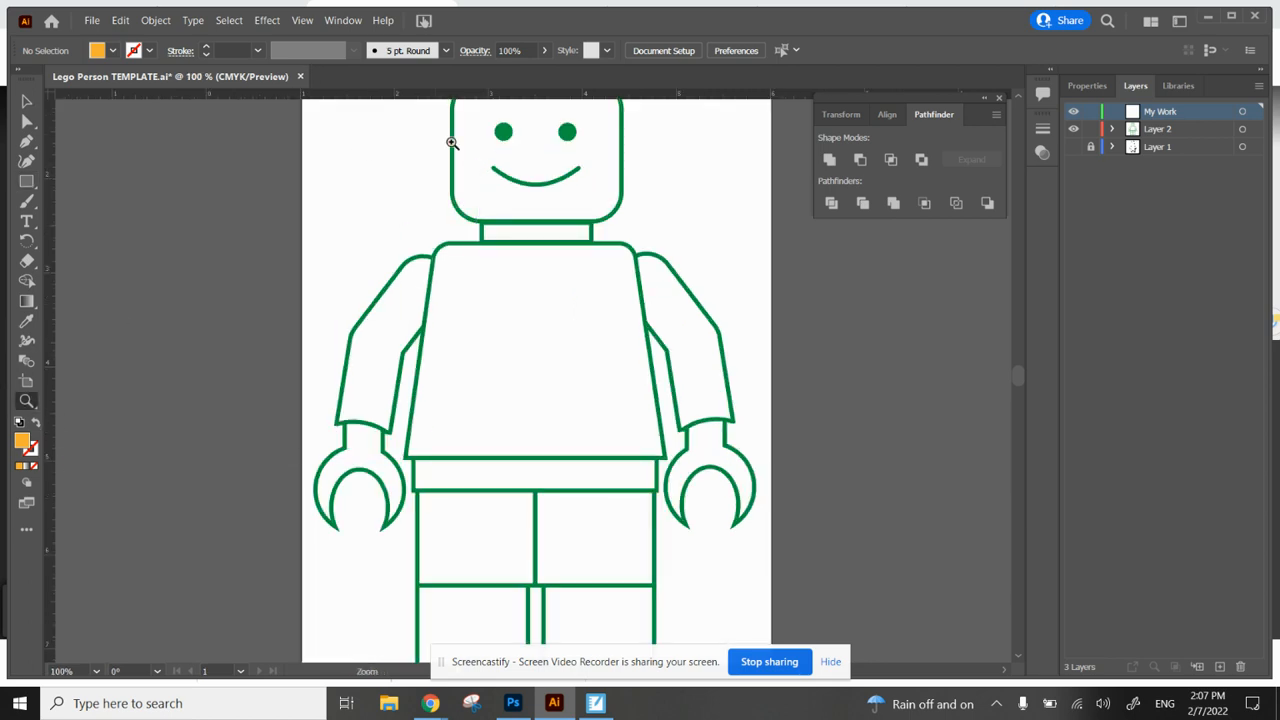
pyautogui.click(452, 107)
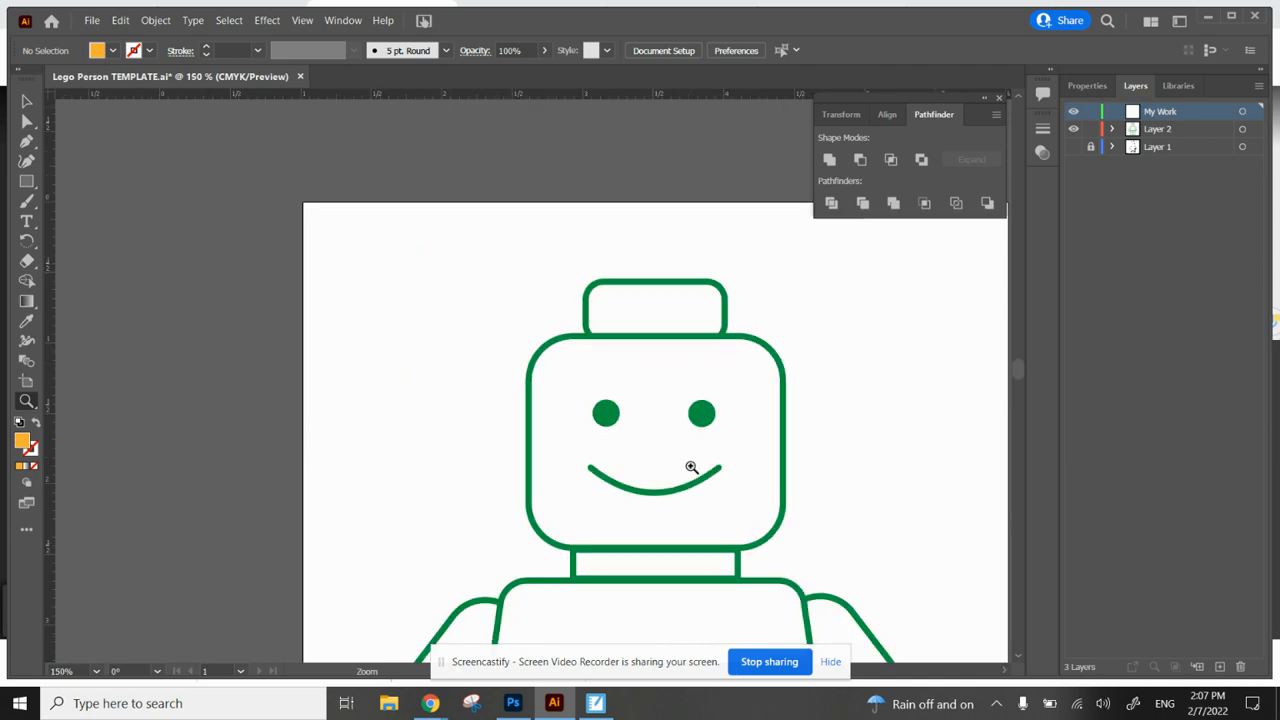
pyautogui.click(28, 180)
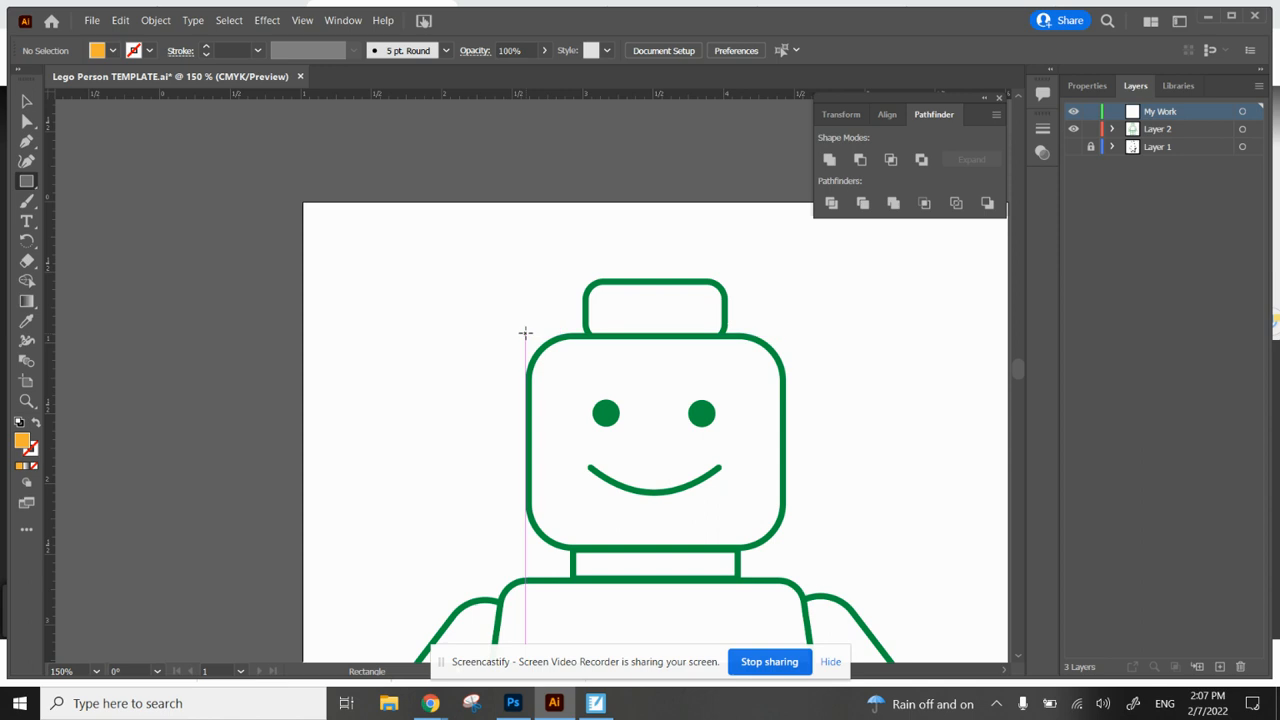
pyautogui.moveTo(525, 336); pyautogui.dragTo(787, 548)
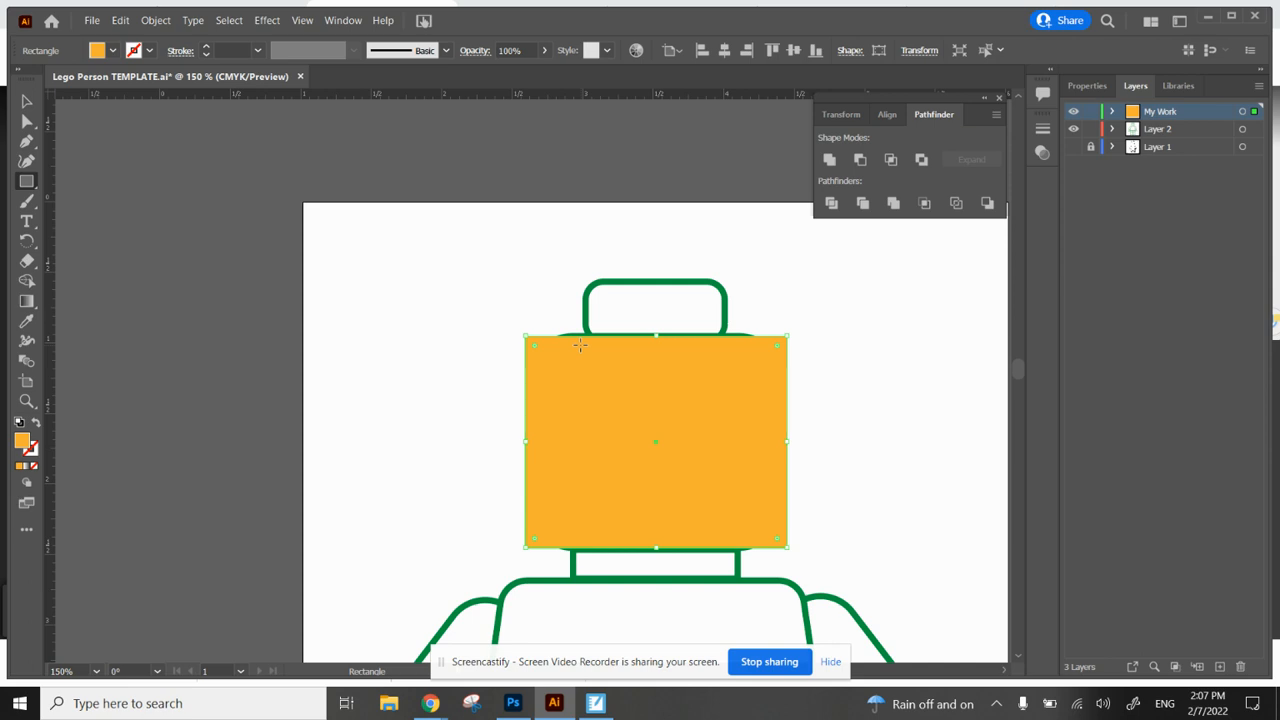
# Round the head rectangle's corners to match the template and extend its upper and lower edges to cover the outline.
pyautogui.click(27, 101)
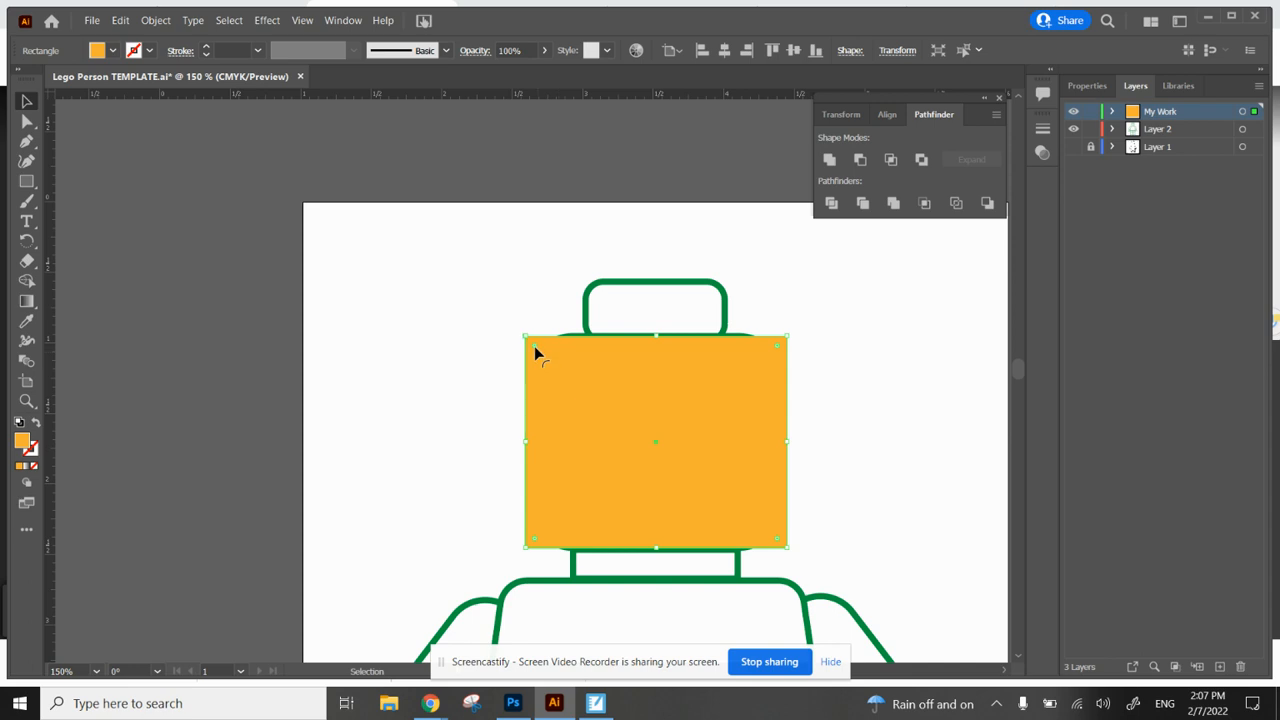
pyautogui.moveTo(534, 346); pyautogui.dragTo(585, 363)
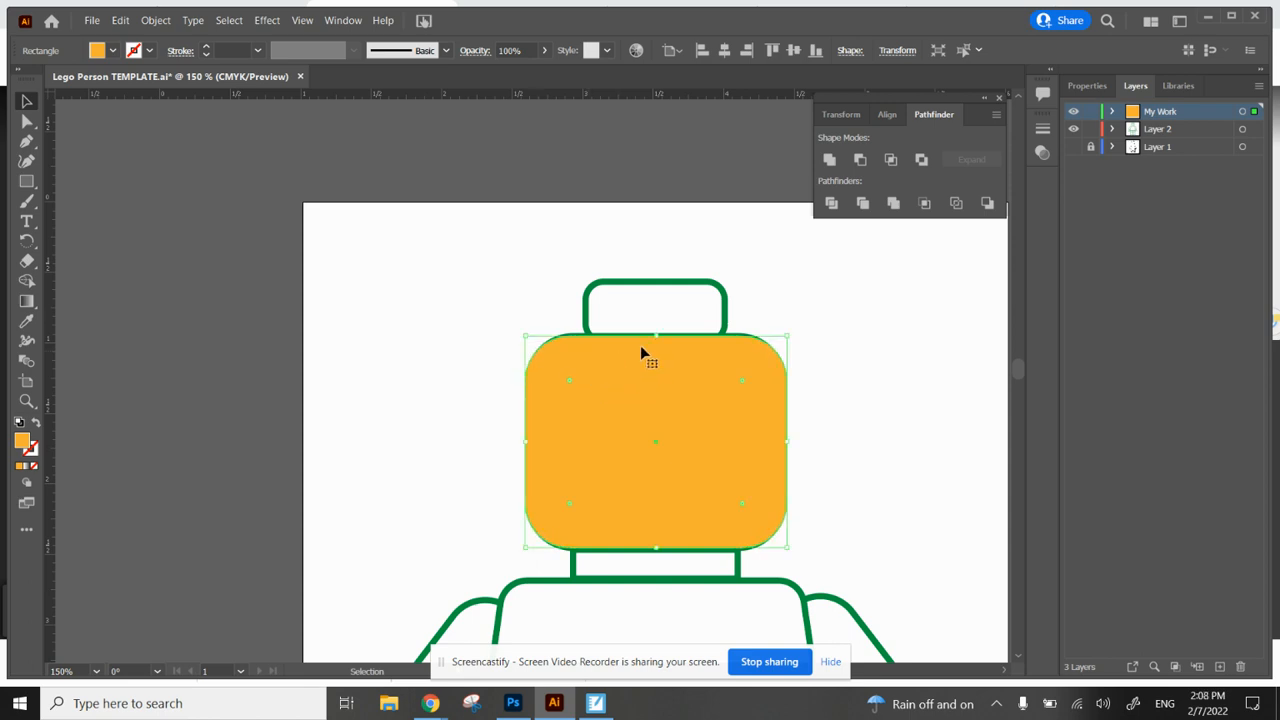
pyautogui.moveTo(657, 336); pyautogui.dragTo(659, 333)
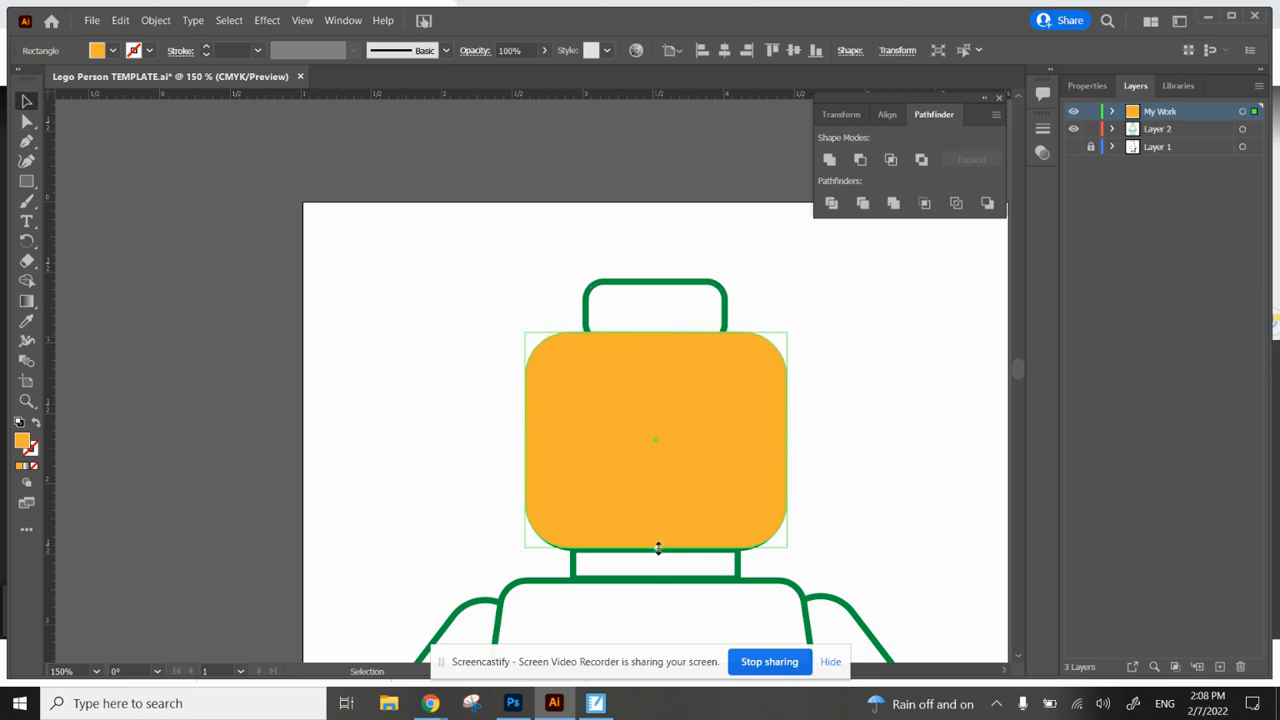
pyautogui.moveTo(658, 548); pyautogui.dragTo(658, 553)
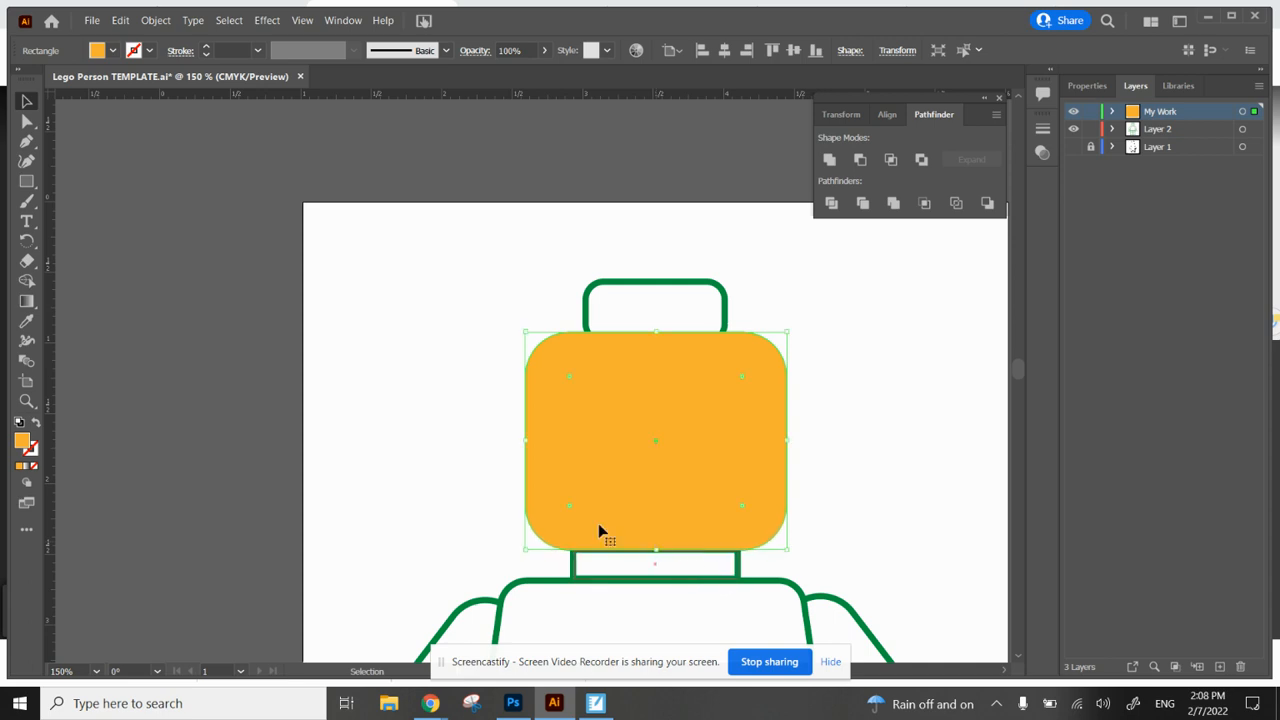
# Draw a rounded yellow-orange rectangle over the knob on top of the head, widened to cover the outline and overlapping the head.
pyautogui.click(26, 182)
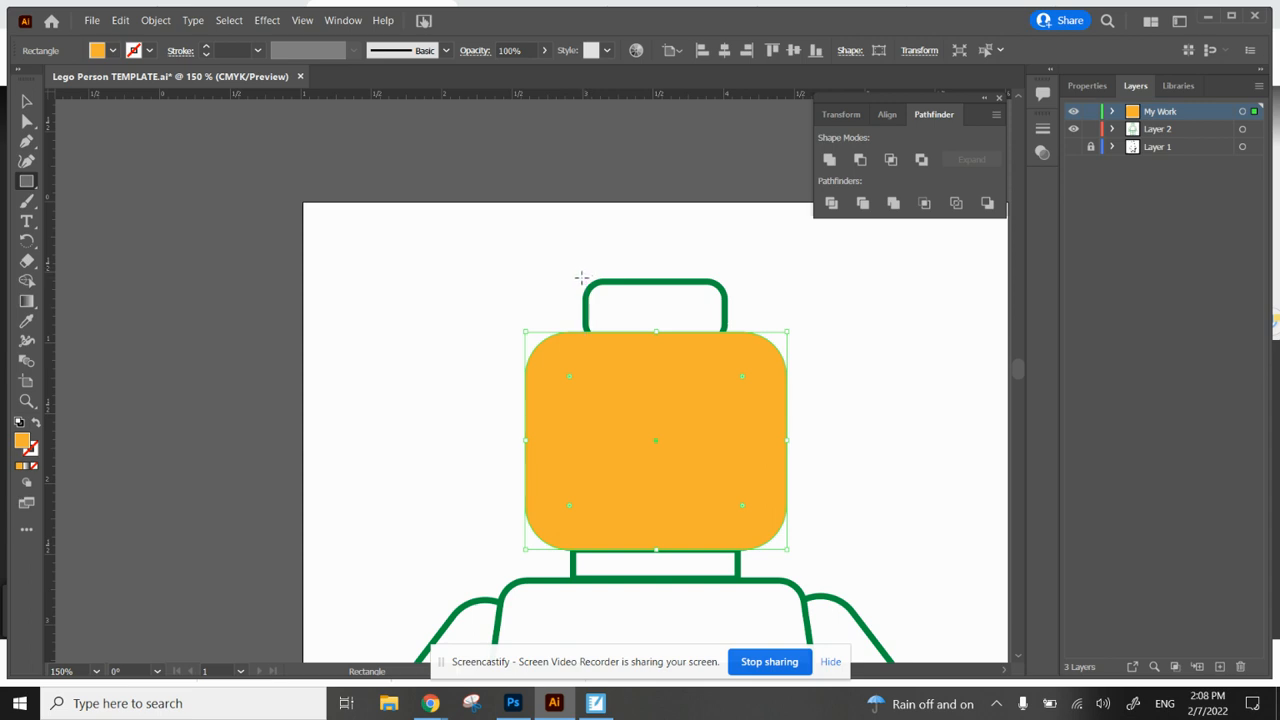
pyautogui.moveTo(585, 278); pyautogui.dragTo(726, 336)
pyautogui.click(24, 100)
pyautogui.click(24, 100)
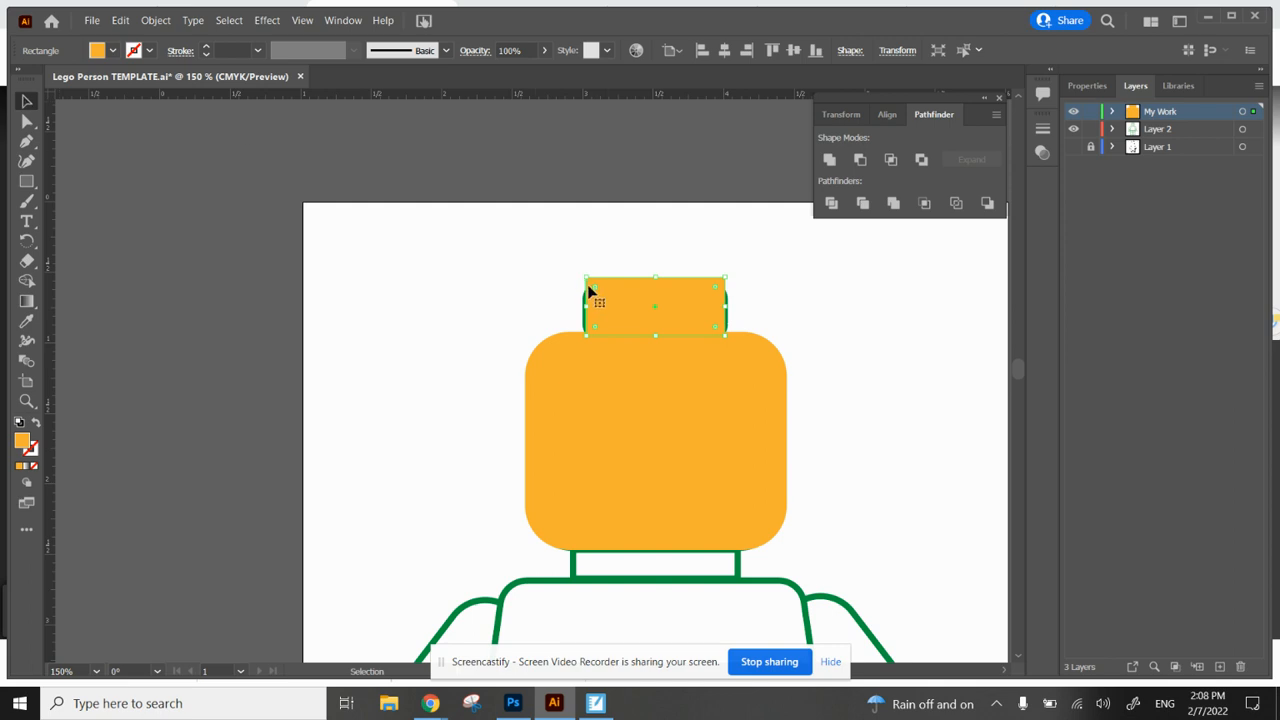
pyautogui.moveTo(594, 287)
pyautogui.mouseDown()
pyautogui.moveTo(610, 305)
pyautogui.moveTo(581, 309)
pyautogui.mouseUp()
pyautogui.moveTo(727, 307); pyautogui.dragTo(730, 307)
pyautogui.moveTo(658, 336); pyautogui.dragTo(659, 355)
pyautogui.click(781, 290)
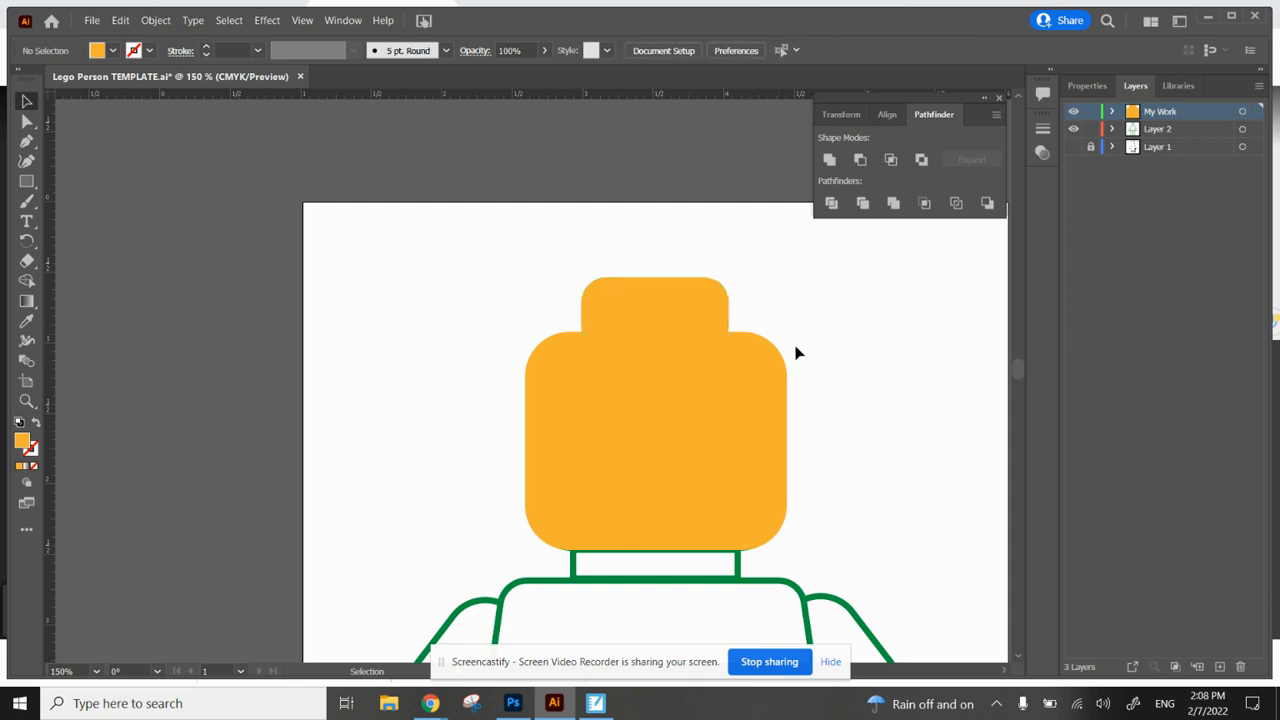
# Draw a square-cornered yellow-orange rectangle over the neck, slightly overlapping the head and the torso outline.
pyautogui.click(26, 181)
pyautogui.moveTo(572, 549)
pyautogui.mouseDown()
pyautogui.moveTo(634, 608)
pyautogui.moveTo(745, 600)
pyautogui.moveTo(742, 588)
pyautogui.mouseUp()
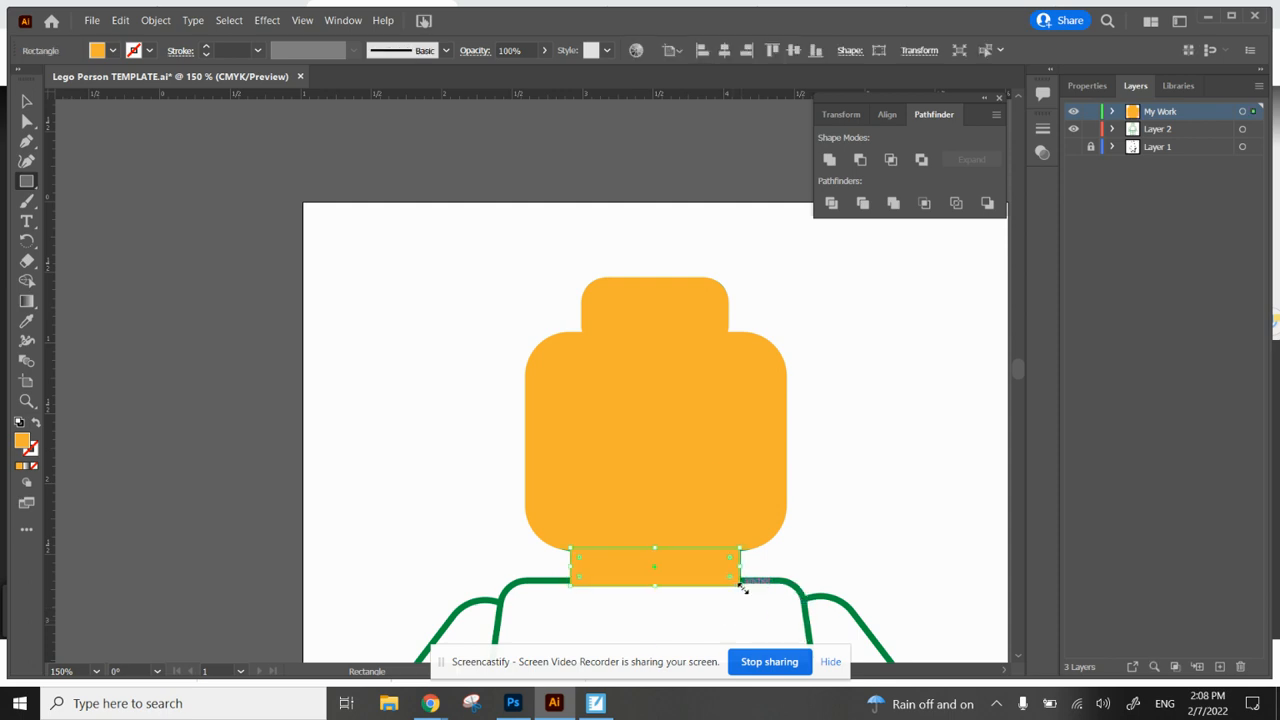
pyautogui.moveTo(740, 568); pyautogui.dragTo(740, 567)
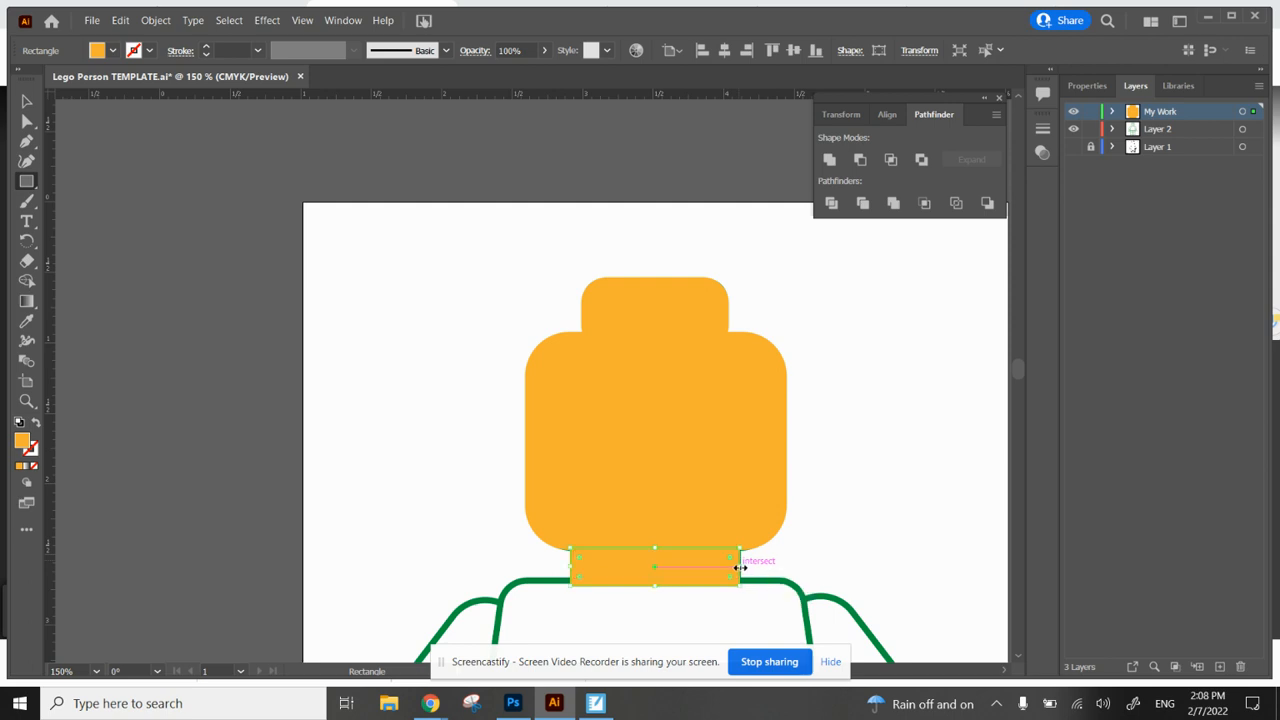
pyautogui.click(24, 101)
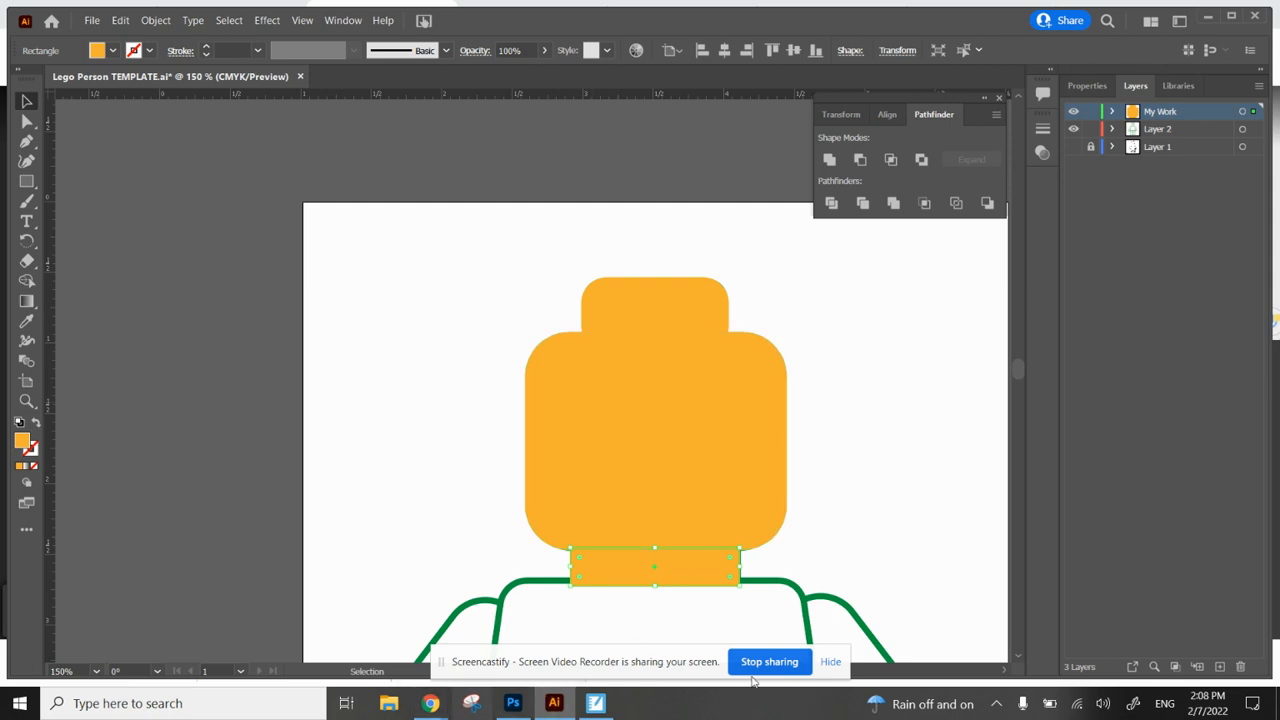
pyautogui.moveTo(430, 703)
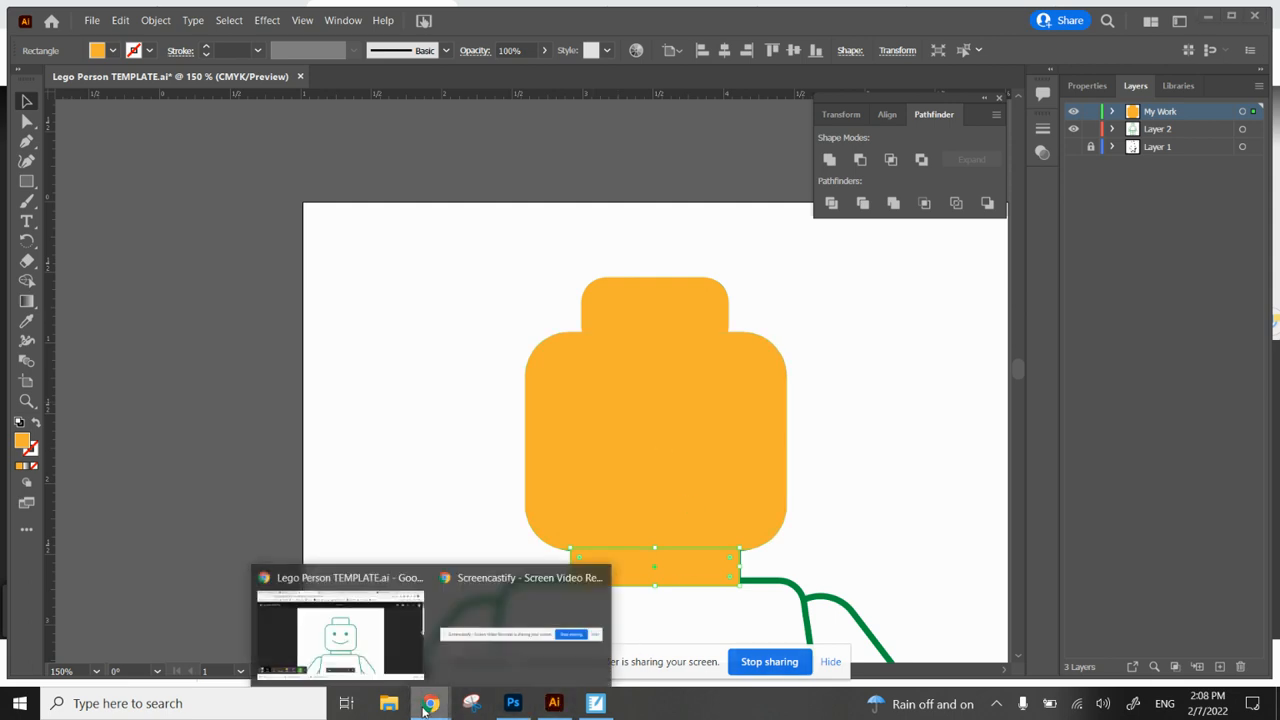
pyautogui.click(385, 652)
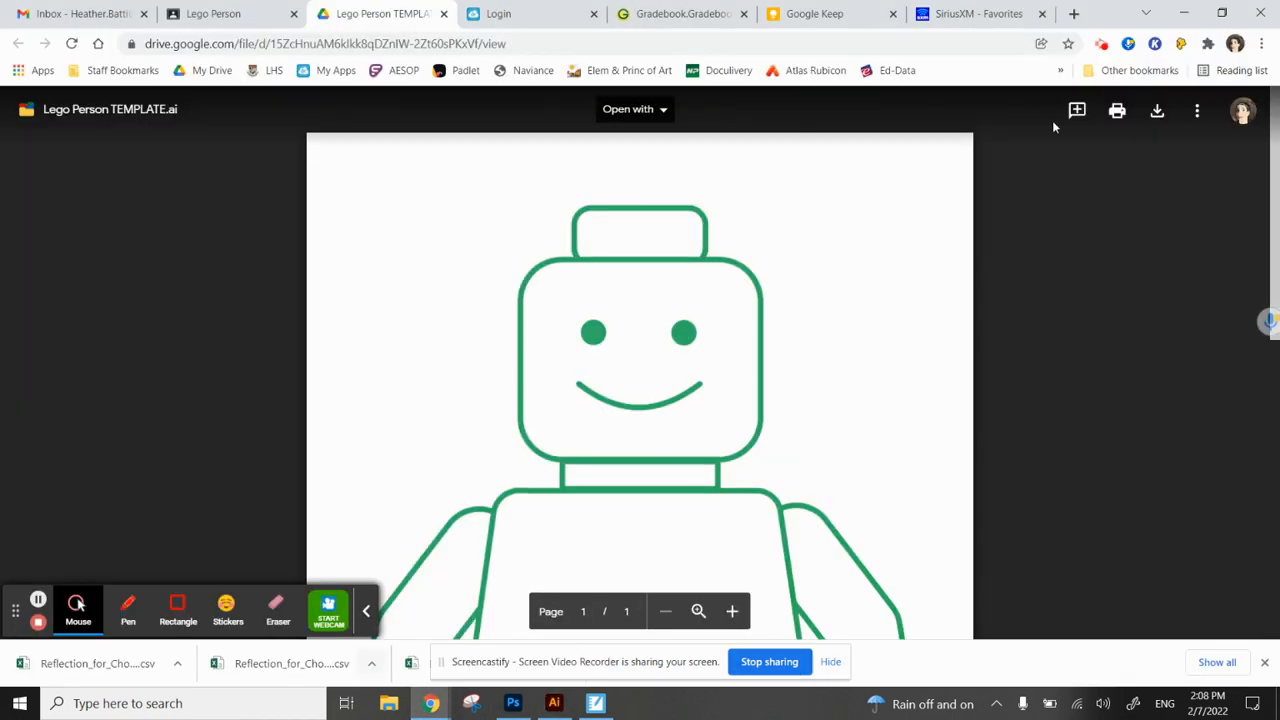
pyautogui.click(1101, 44)
pyautogui.click(1002, 218)
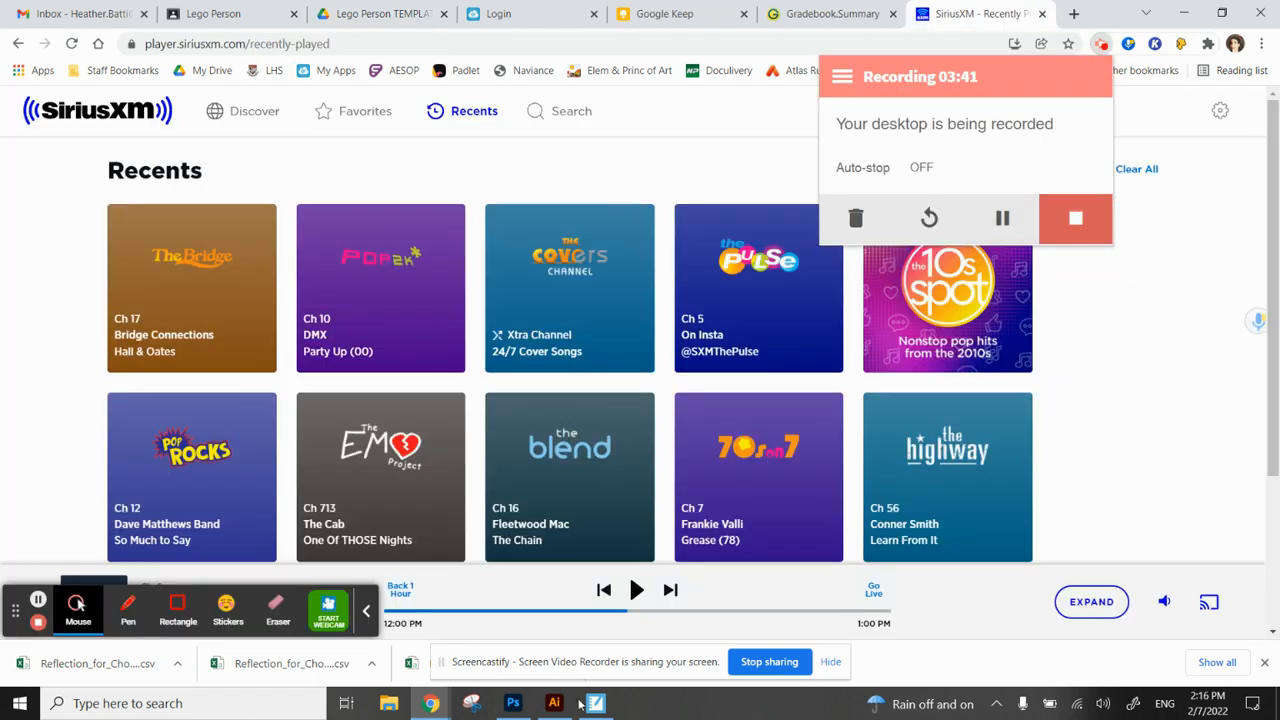
# Switch back to Illustrator and delete the blue torso shape from the My Work layer.
pyautogui.click(555, 706)
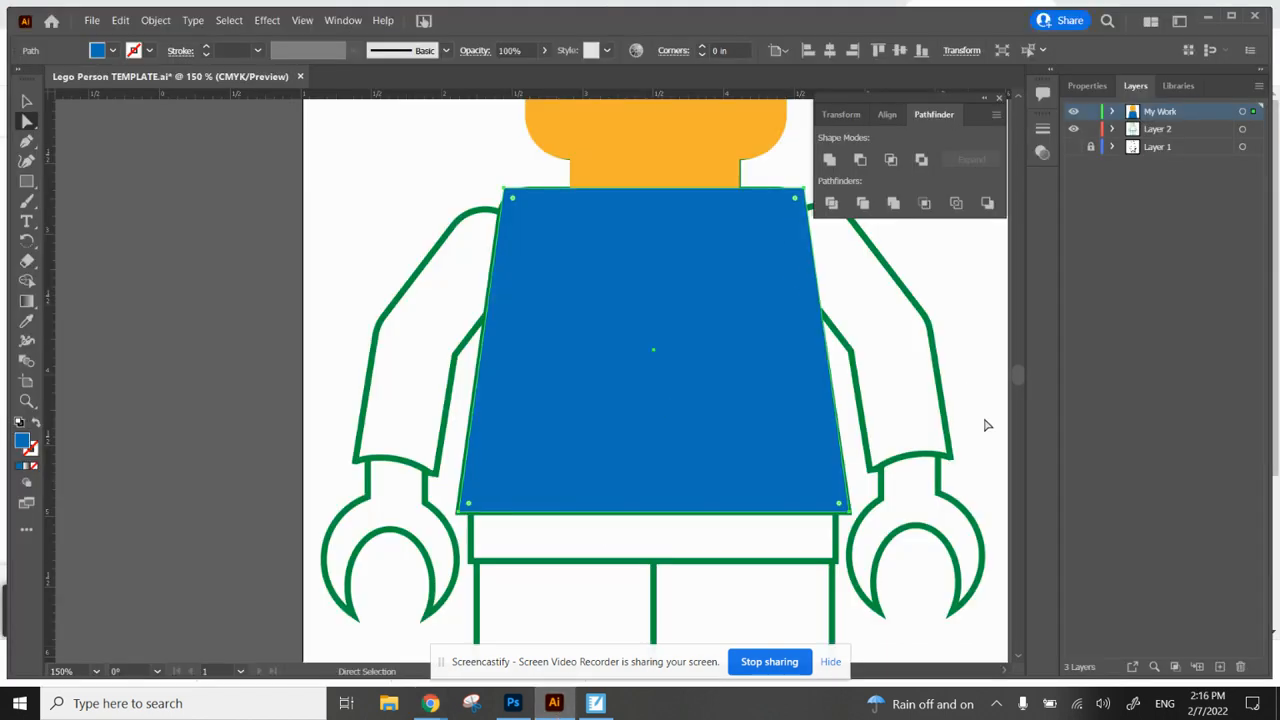
pyautogui.hotkey('ctrl', '-')
pyautogui.hotkey('ctrl', '-')
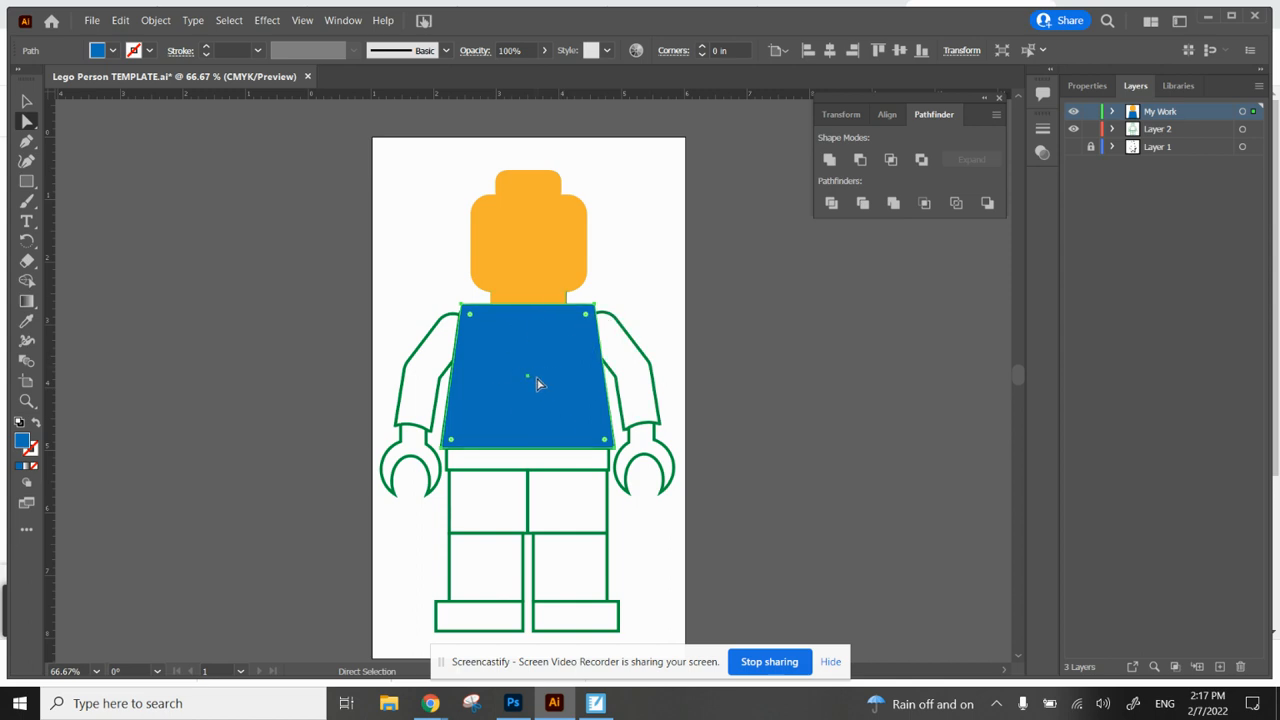
pyautogui.press('Delete')
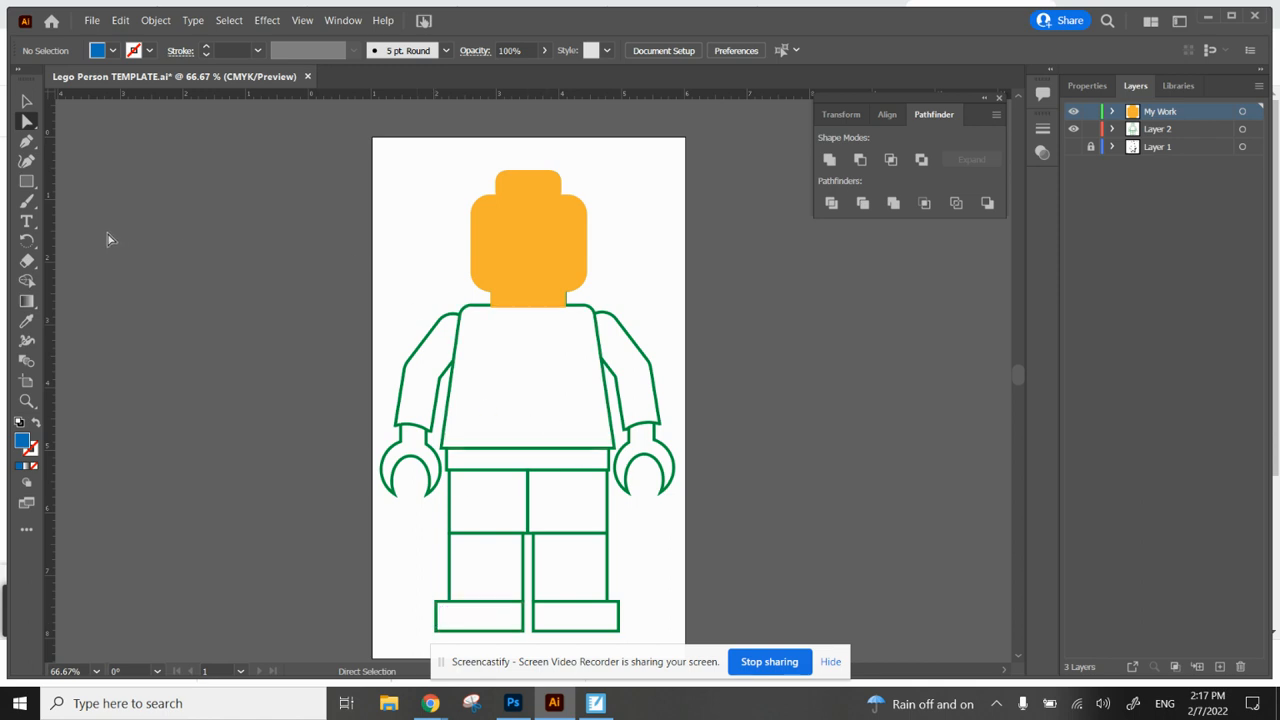
# Draw a blue rectangle over the torso, as wide as its lower edge and reaching slightly above its upper edge.
pyautogui.click(30, 182)
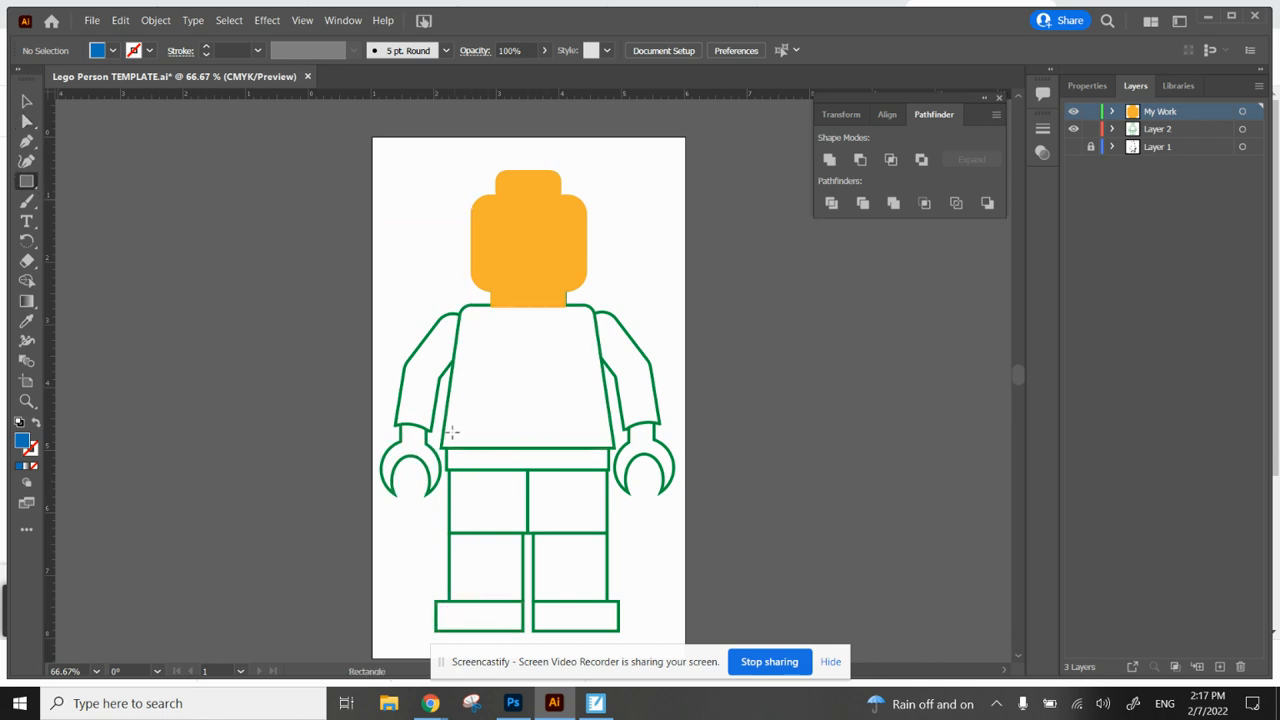
pyautogui.moveTo(441, 448)
pyautogui.mouseDown()
pyautogui.moveTo(646, 460)
pyautogui.moveTo(597, 352)
pyautogui.moveTo(614, 298)
pyautogui.mouseUp()
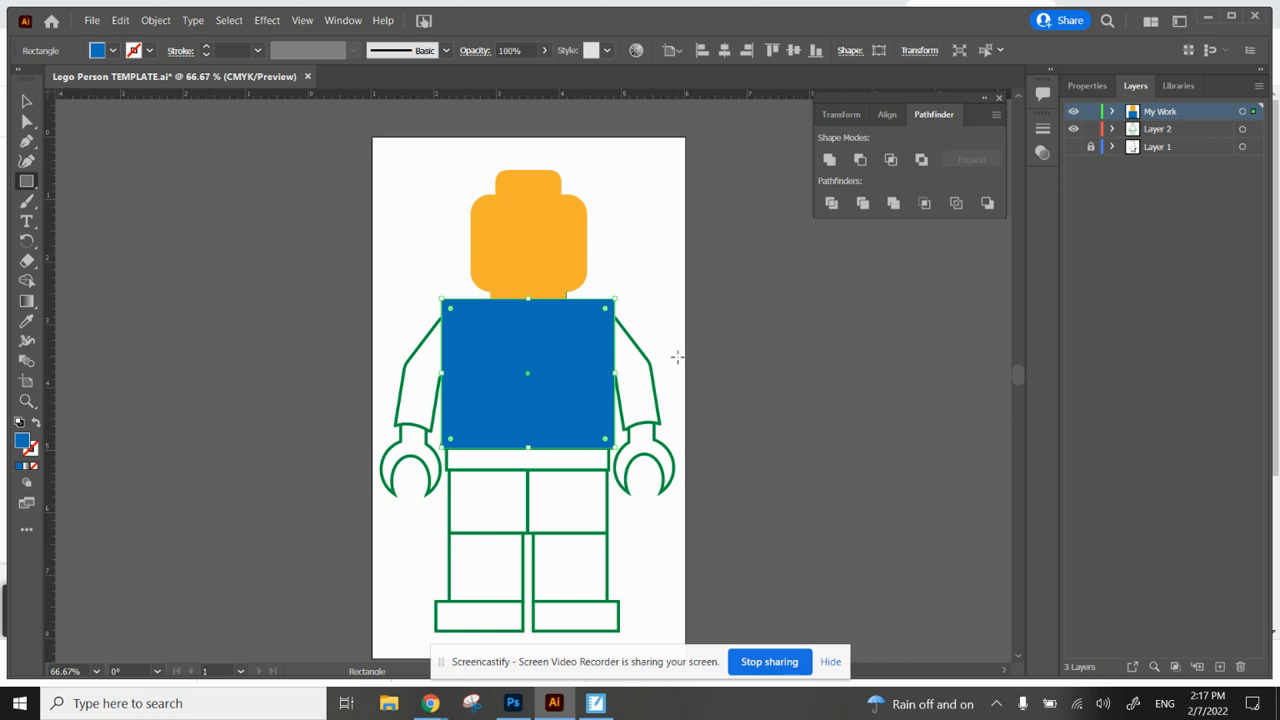
pyautogui.hotkey('ctrl', '+')
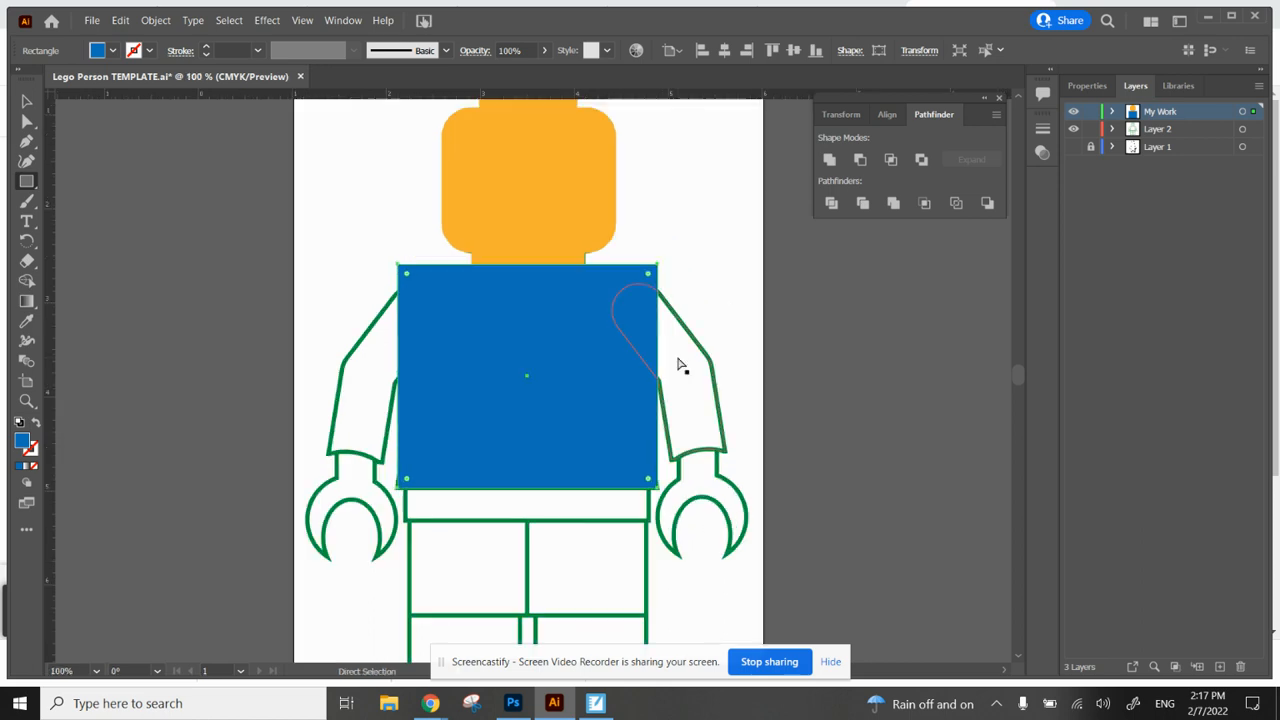
pyautogui.hotkey('ctrl', '+')
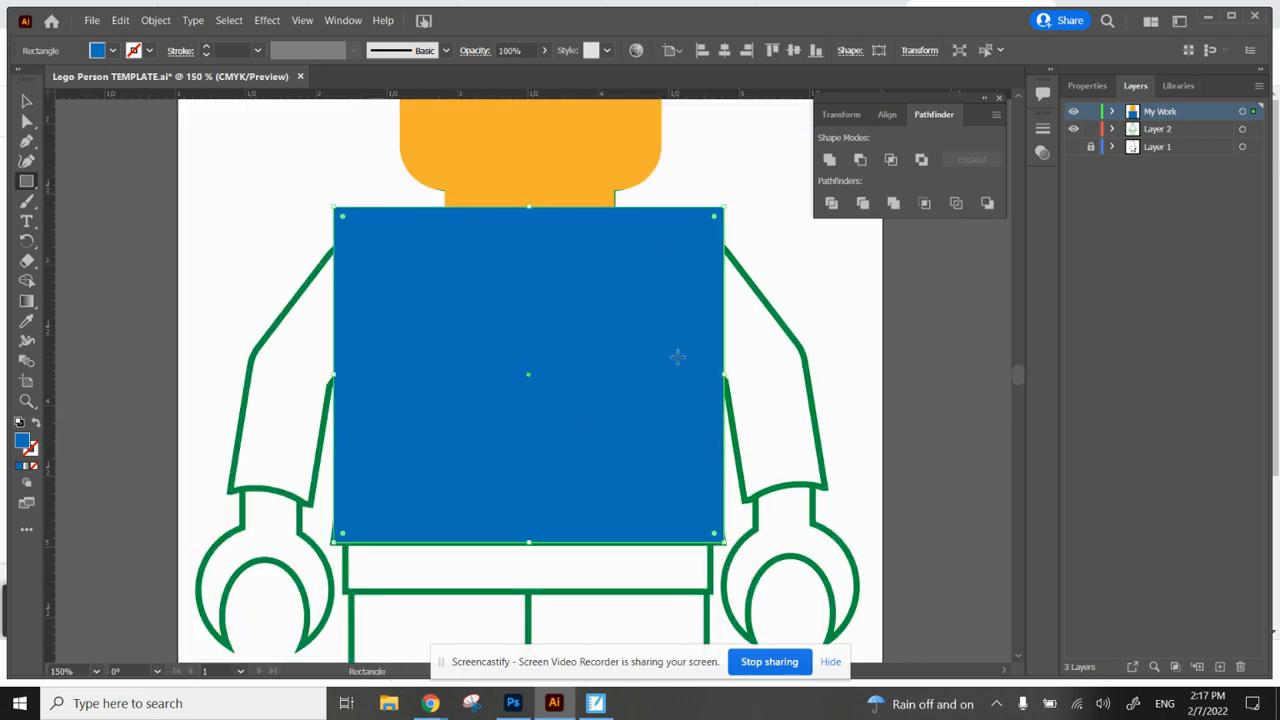
# Narrow the upper edge of the blue torso rectangle symmetrically with Free Transform's Perspective Distort so its sides follow the template's slanted outline.
pyautogui.click(27, 531)
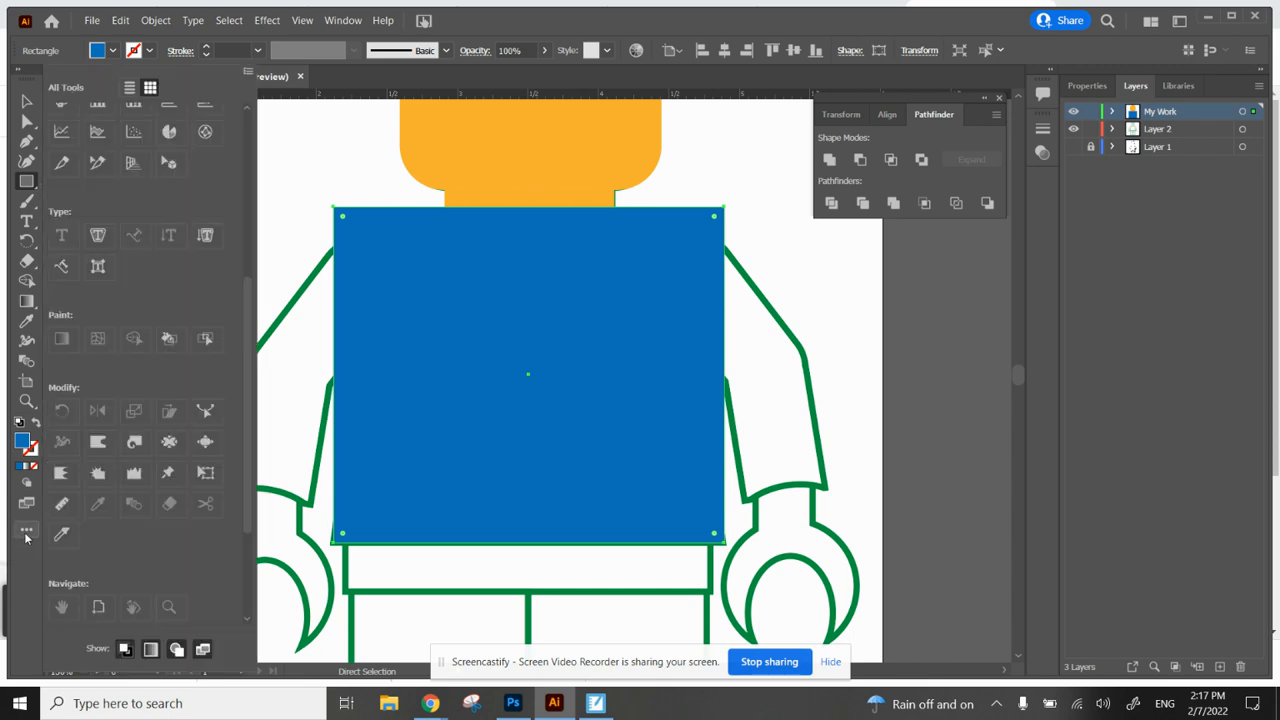
pyautogui.moveTo(248, 510); pyautogui.dragTo(247, 256)
pyautogui.moveTo(250, 314); pyautogui.dragTo(218, 566)
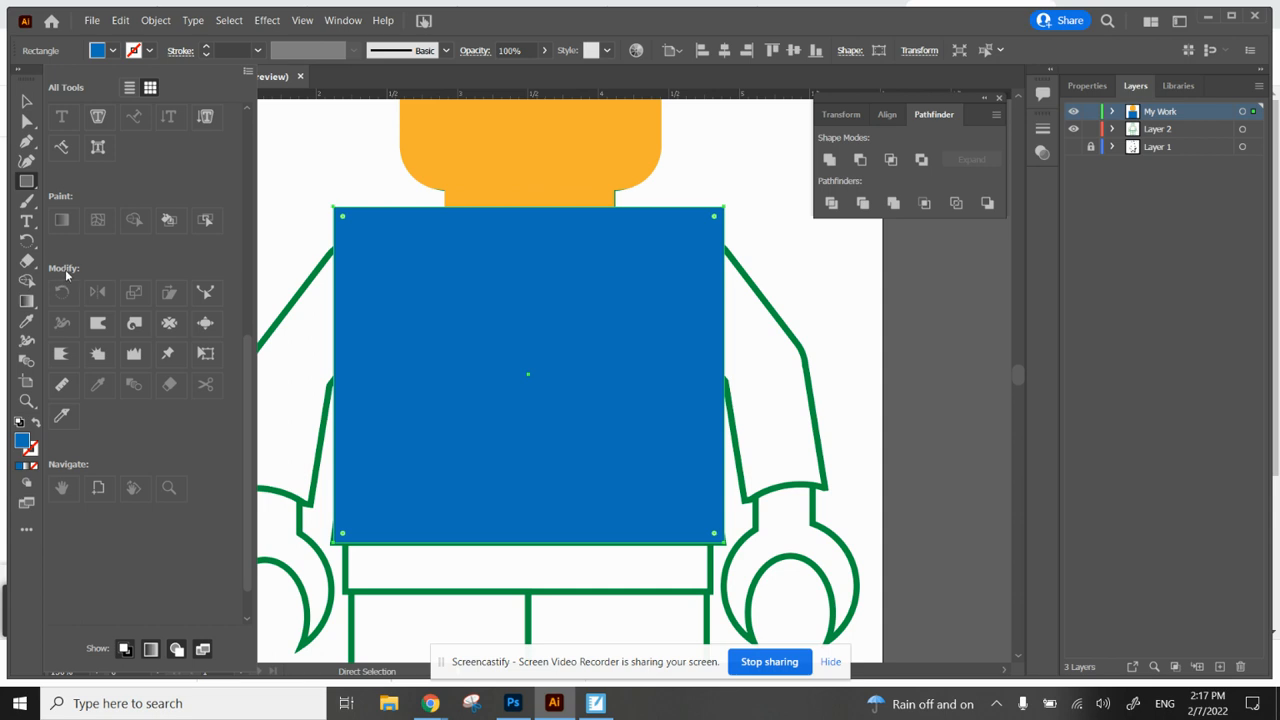
pyautogui.click(205, 356)
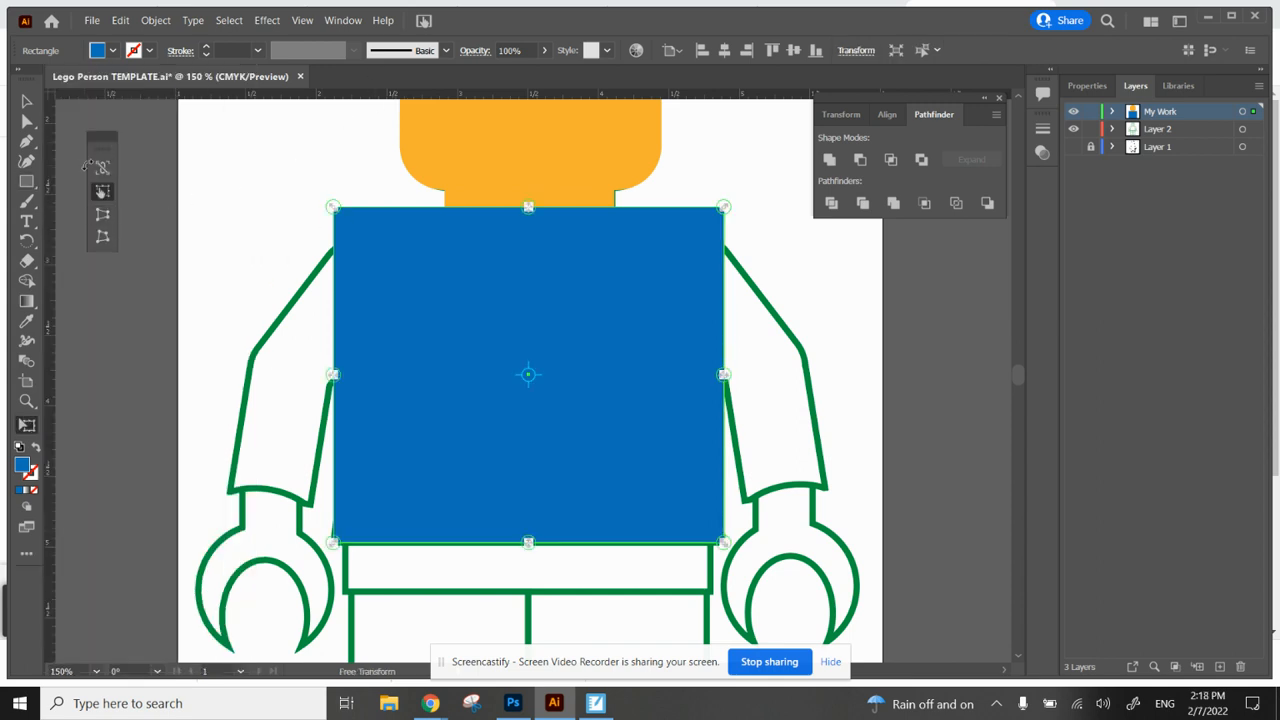
pyautogui.click(102, 216)
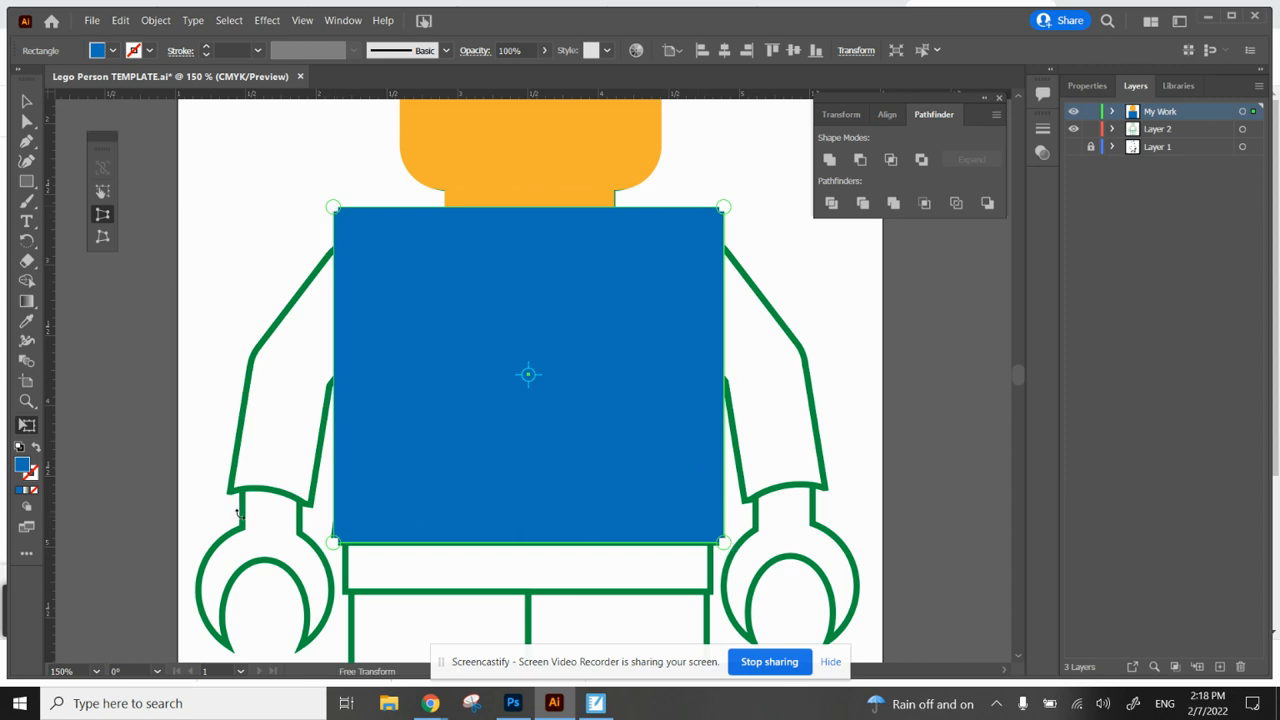
pyautogui.moveTo(334, 210); pyautogui.dragTo(377, 235)
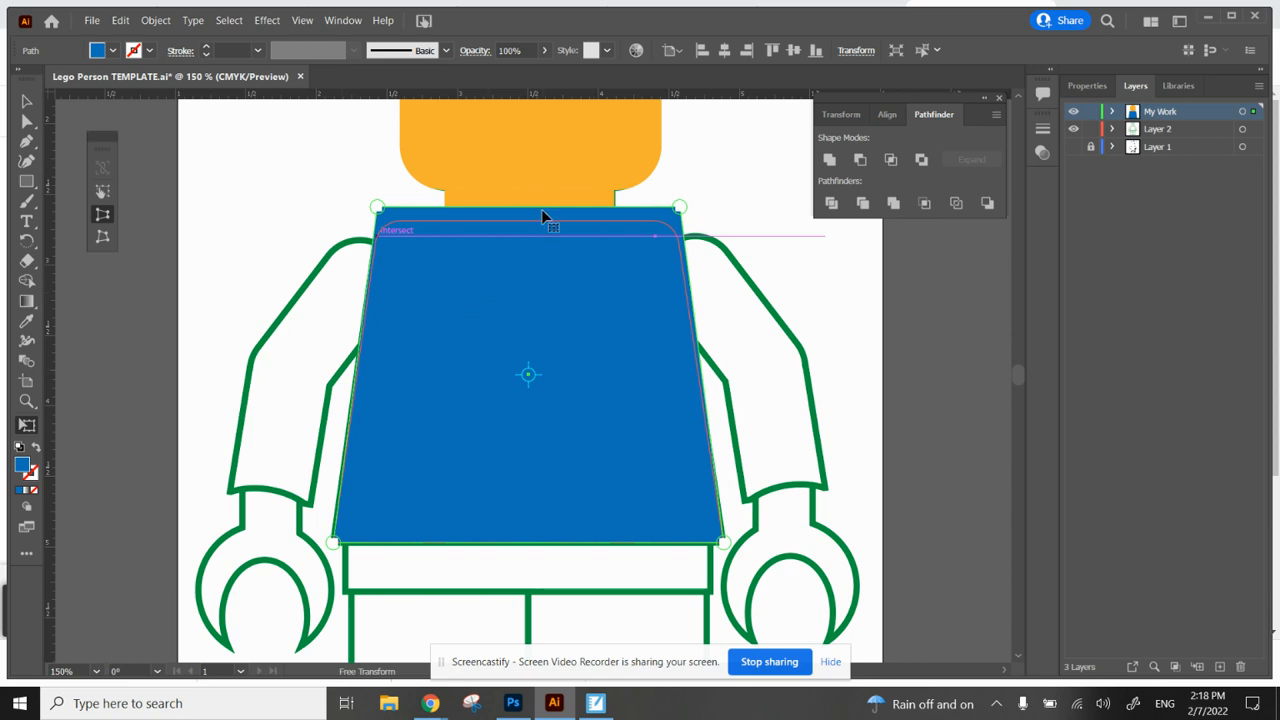
pyautogui.click(27, 101)
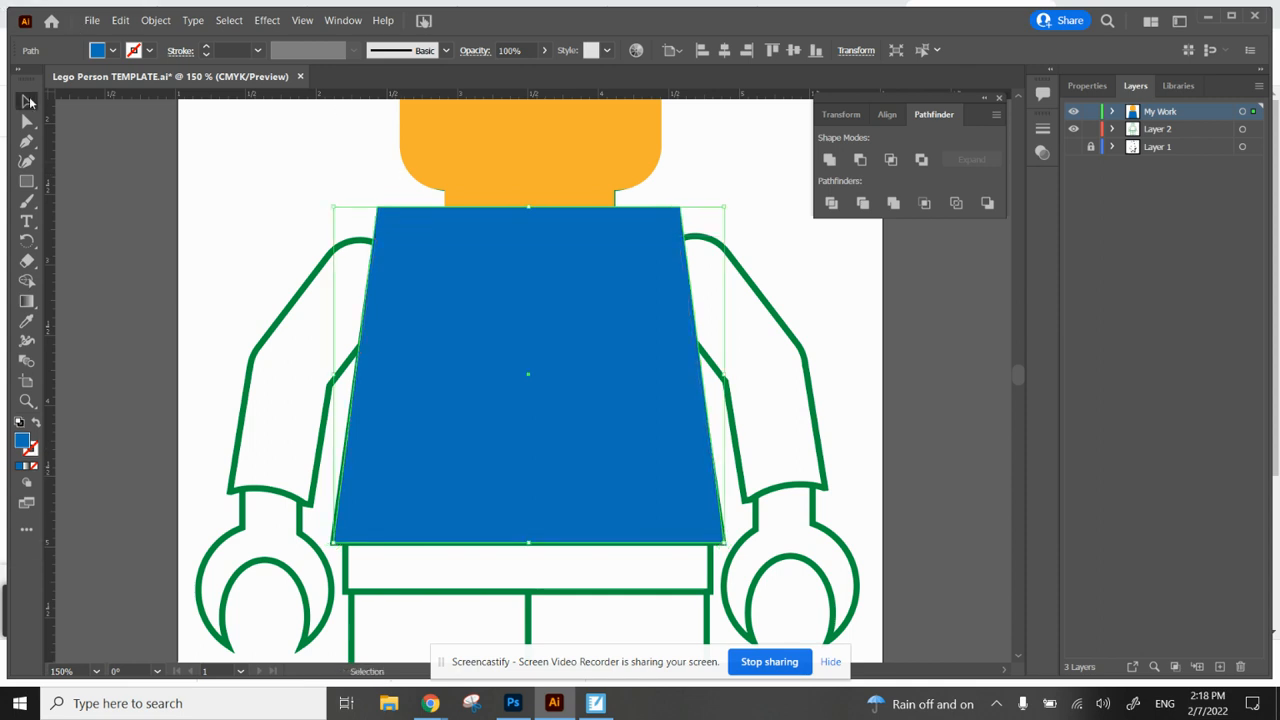
pyautogui.click(296, 187)
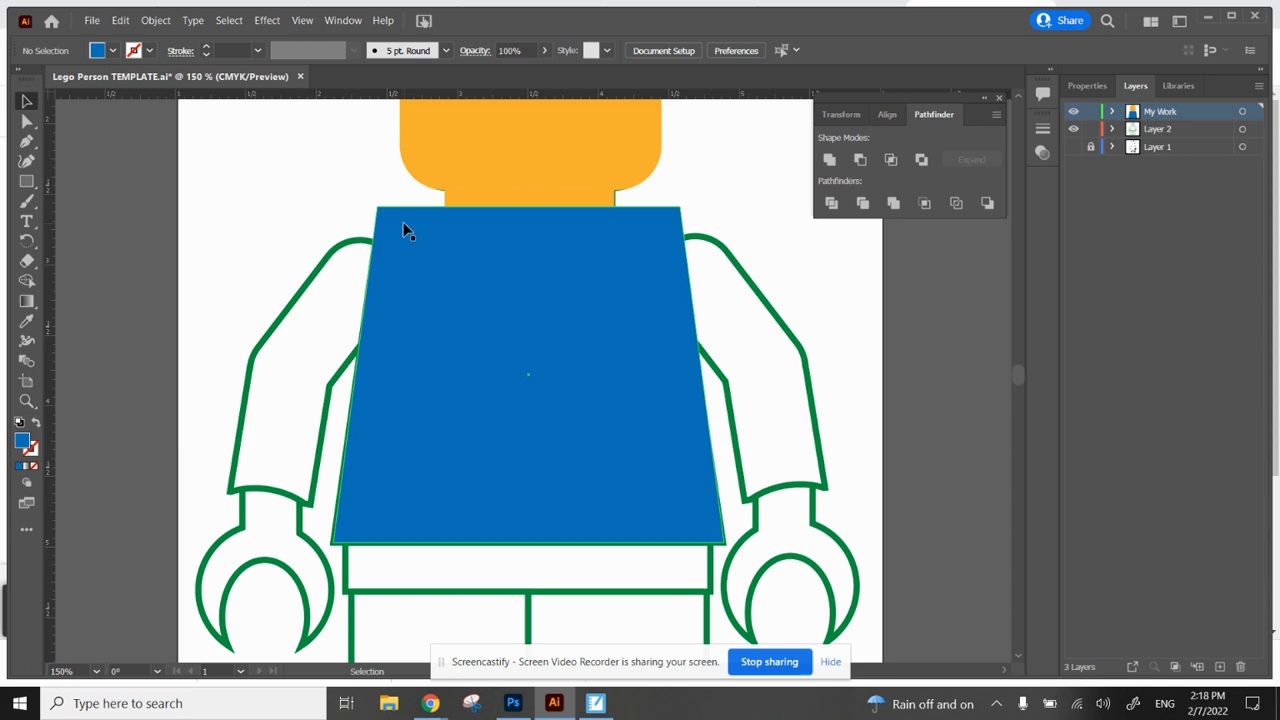
# Round the torso's two upper corners to a radius of about 0.29 in and lower its upper edge slightly toward the template outline.
pyautogui.click(27, 121)
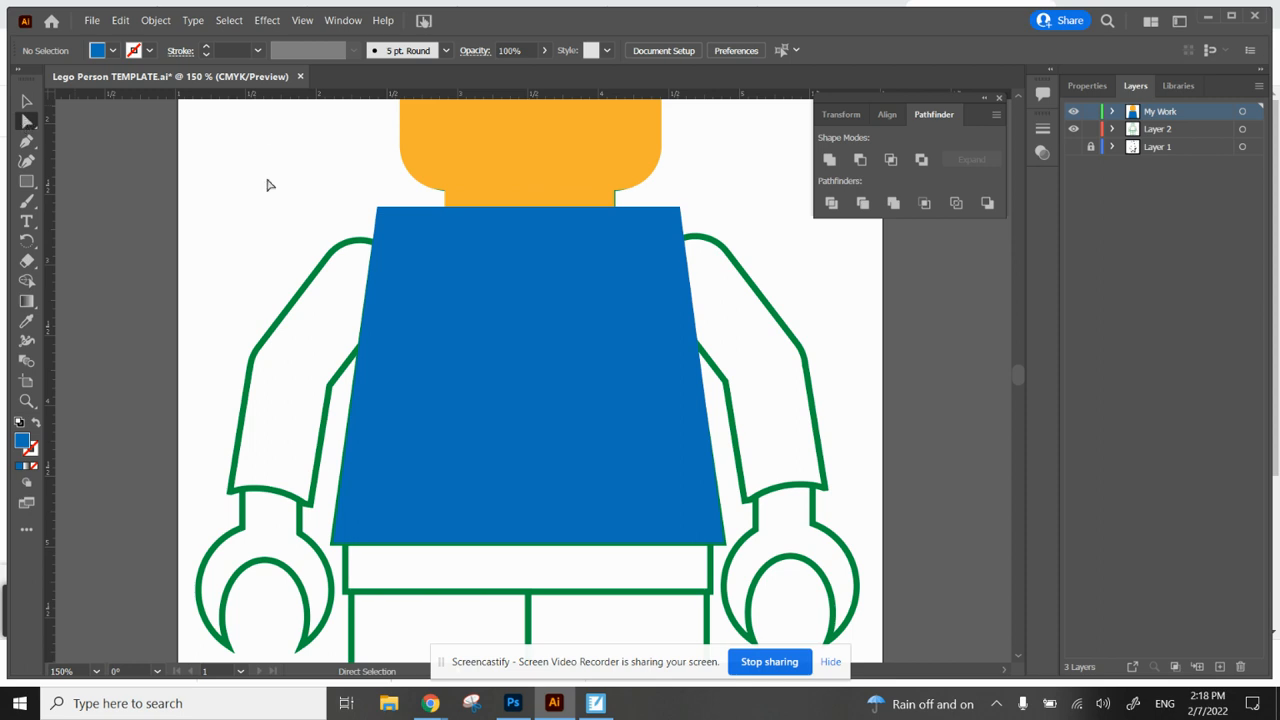
pyautogui.click(394, 246)
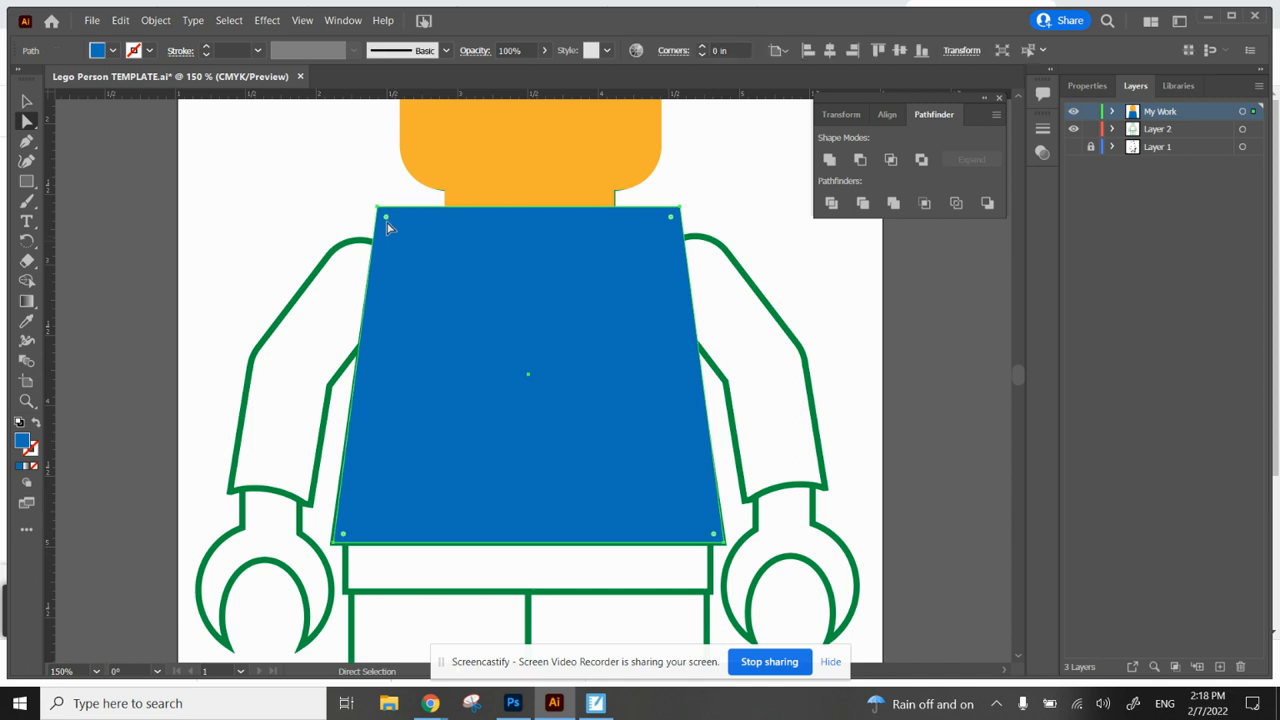
pyautogui.doubleClick(392, 226)
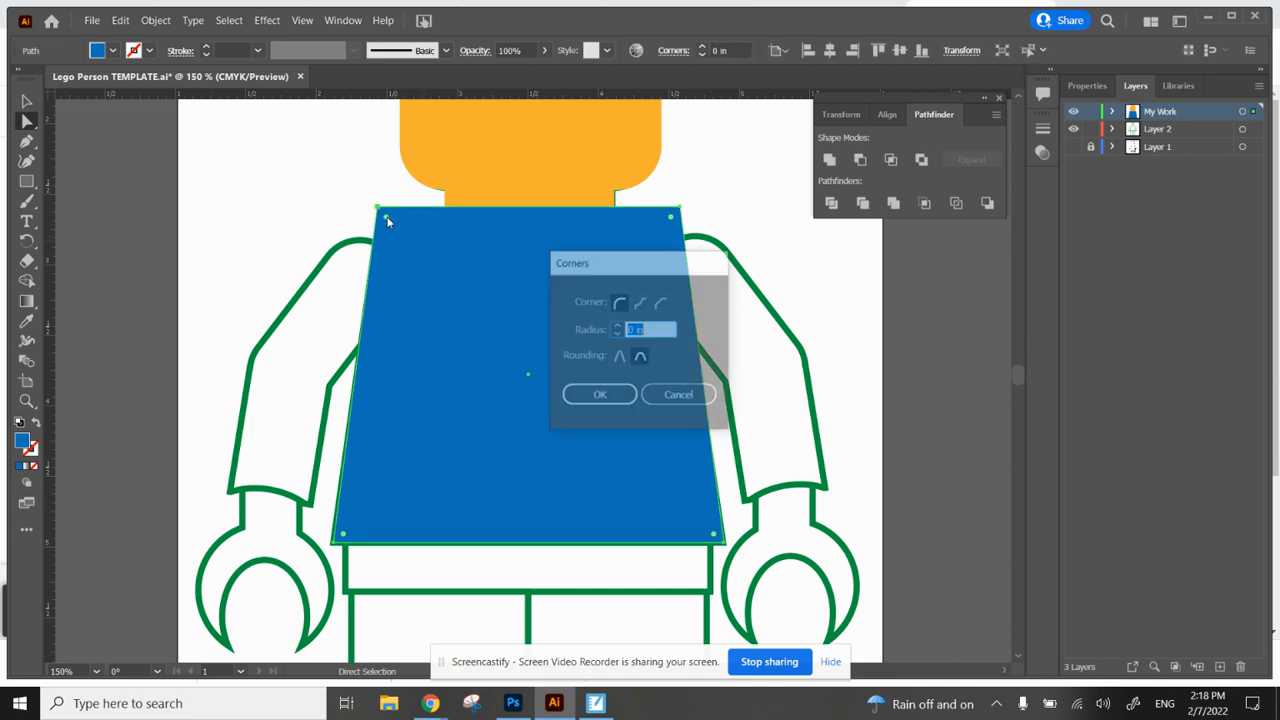
pyautogui.click(680, 396)
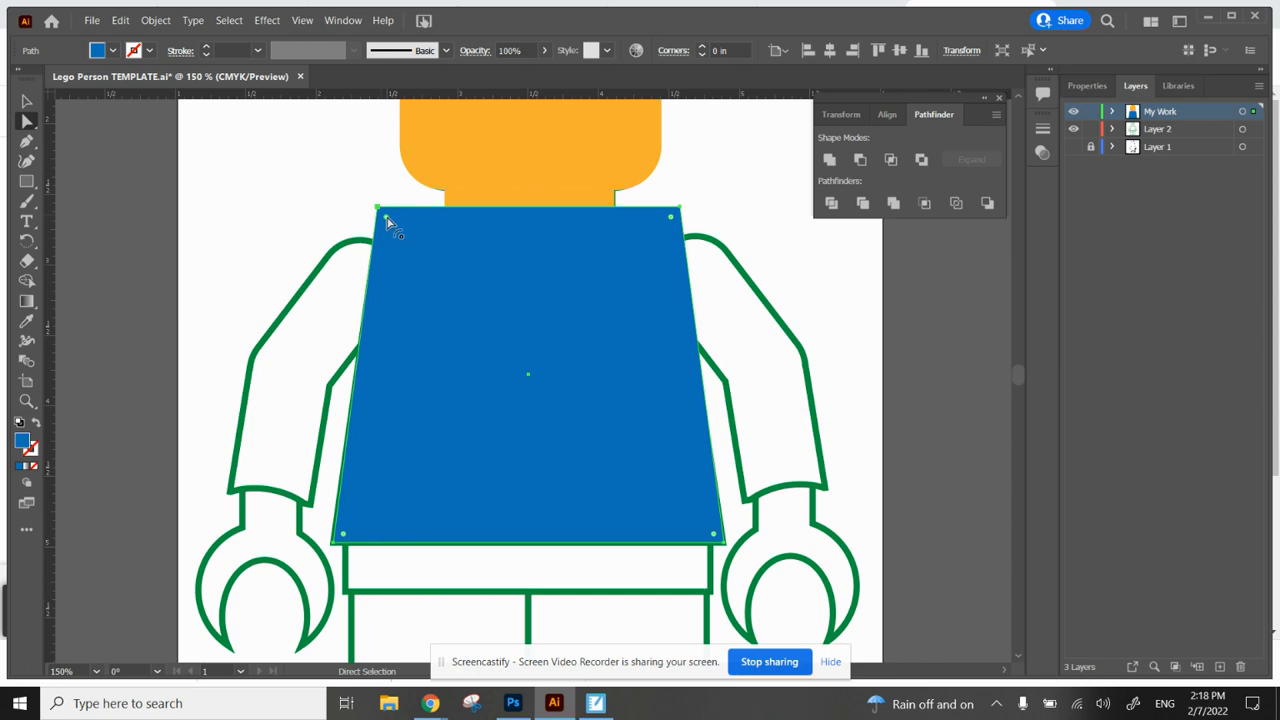
pyautogui.moveTo(388, 221); pyautogui.dragTo(414, 251)
pyautogui.click(670, 220)
pyautogui.moveTo(670, 220); pyautogui.dragTo(643, 252)
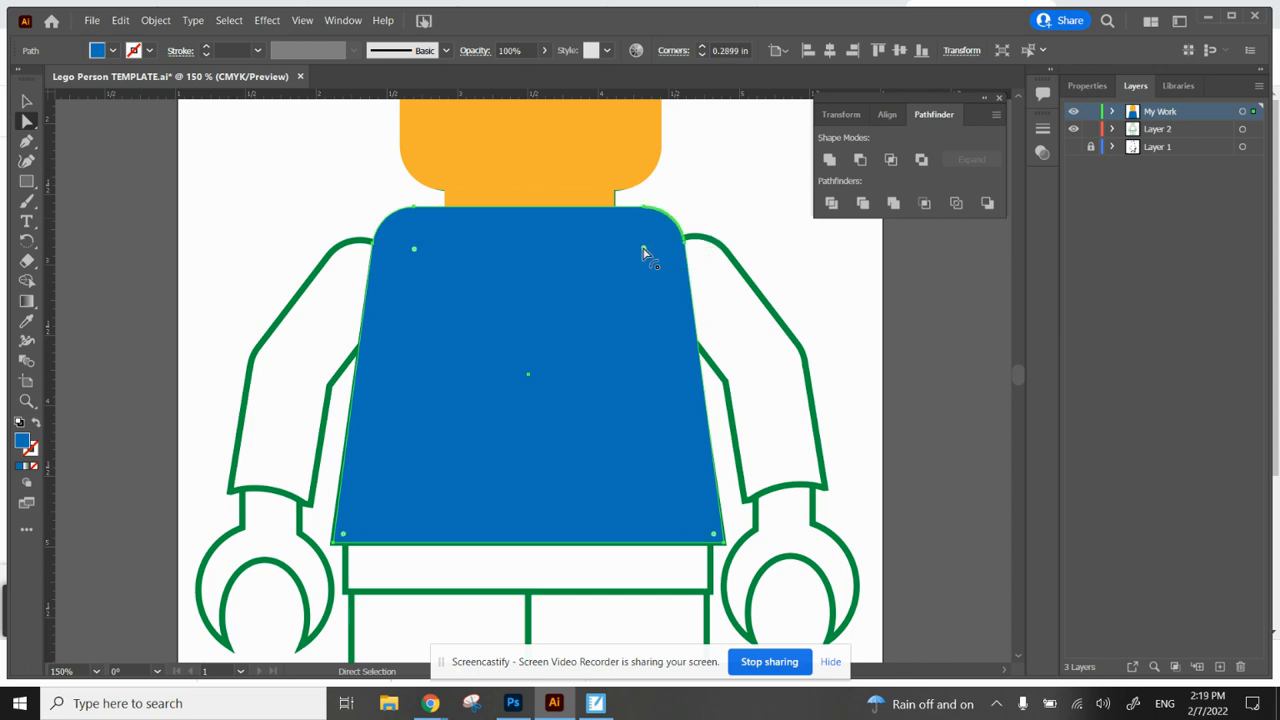
pyautogui.click(28, 101)
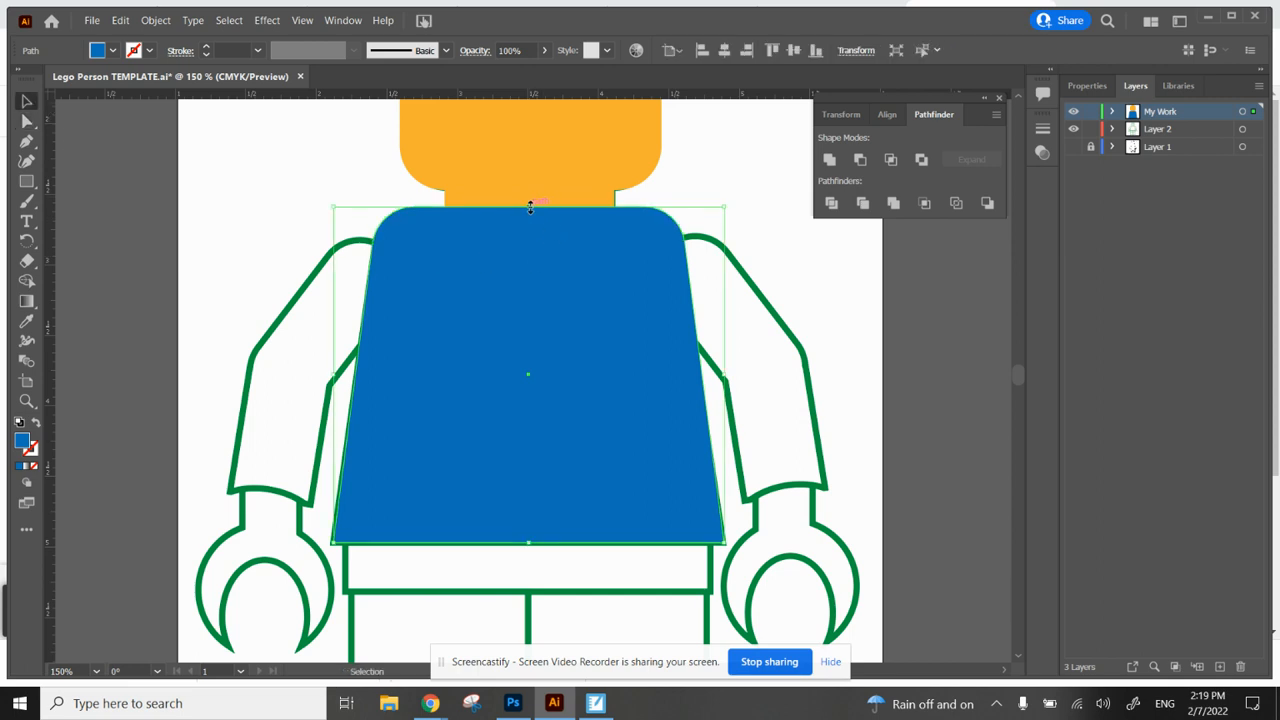
pyautogui.moveTo(530, 207); pyautogui.dragTo(529, 213)
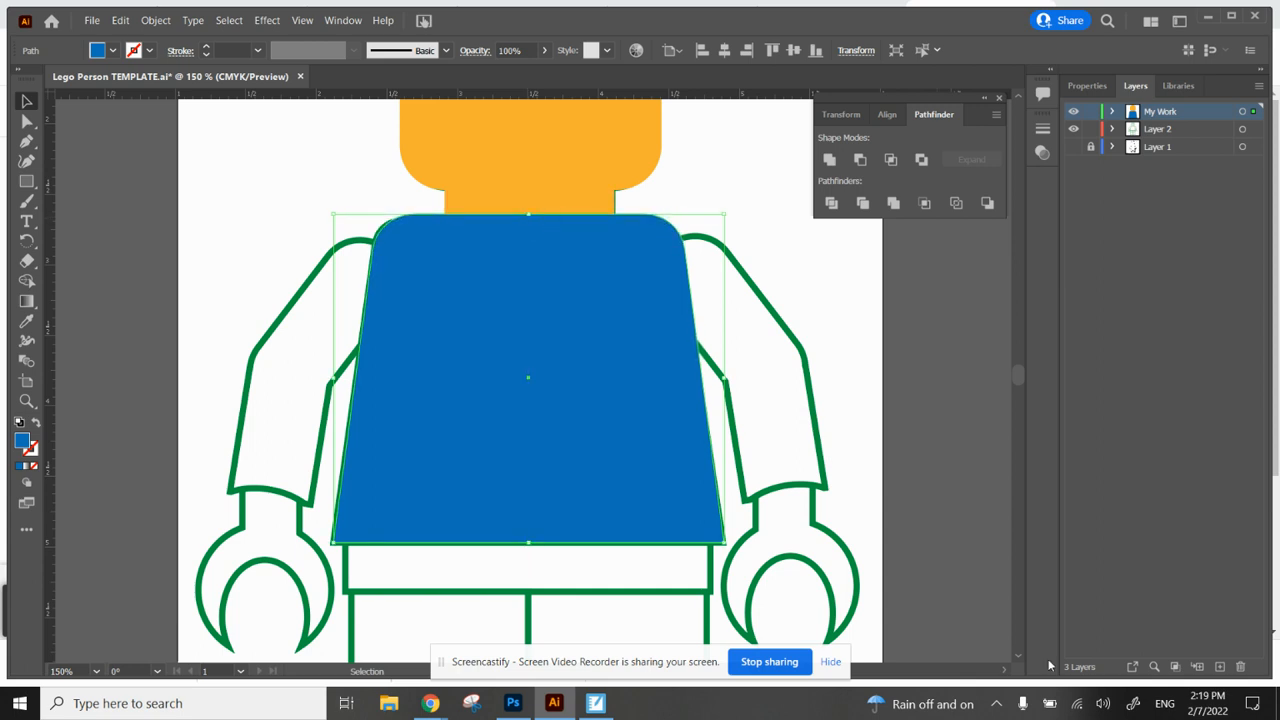
# Draw a blue rectangle over the left foot, extending past its outer side, and round its outer upper corner to about 0.22 in.
pyautogui.scroll(-5, 1018, 660)
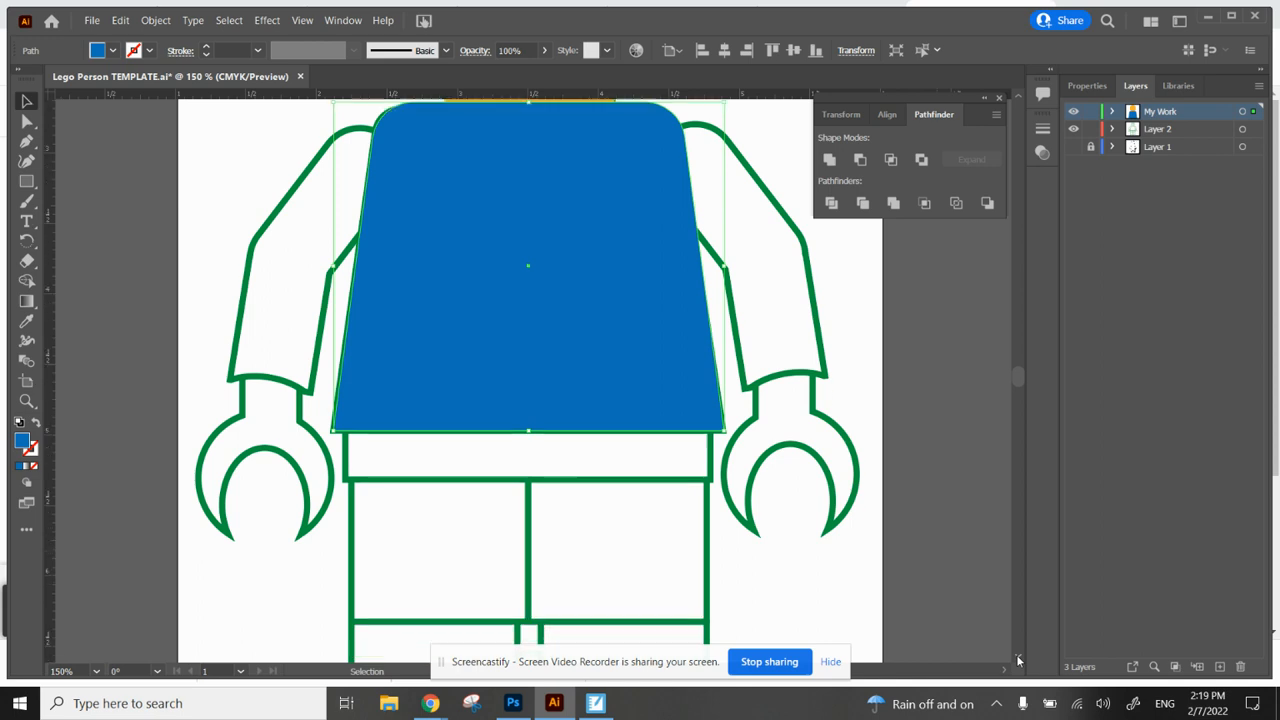
pyautogui.scroll(-4, 1016, 654)
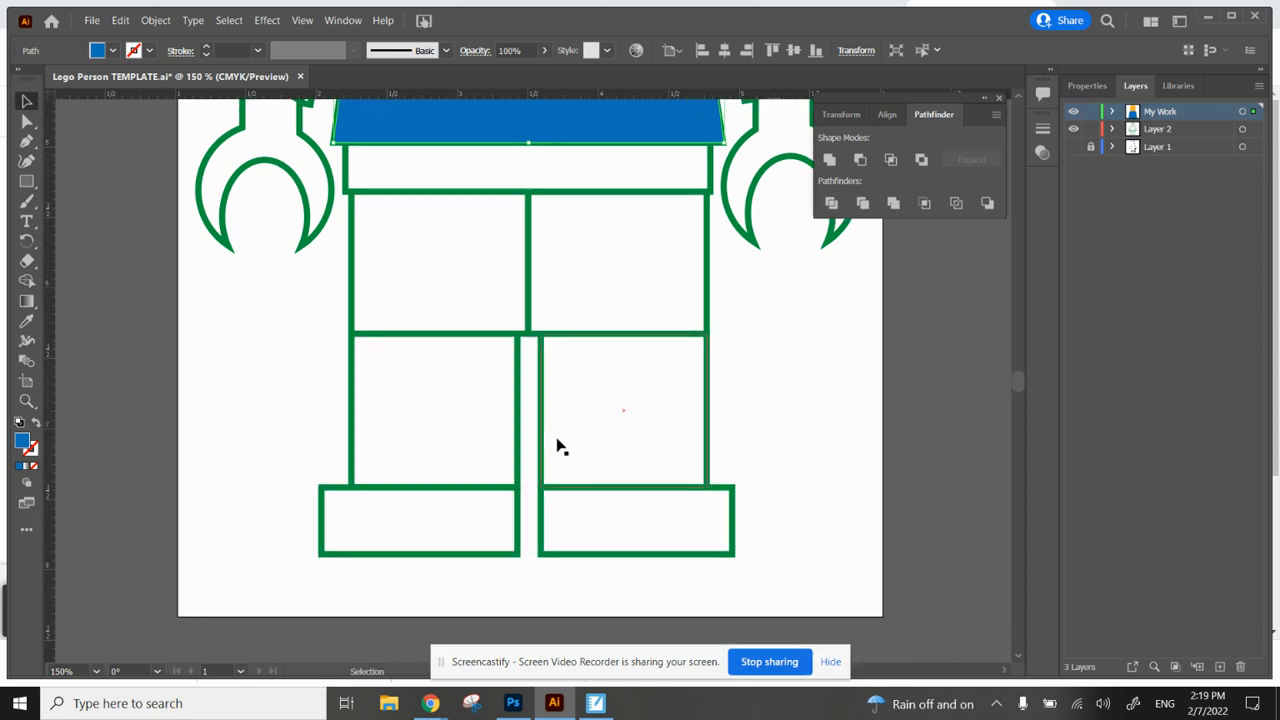
pyautogui.click(27, 181)
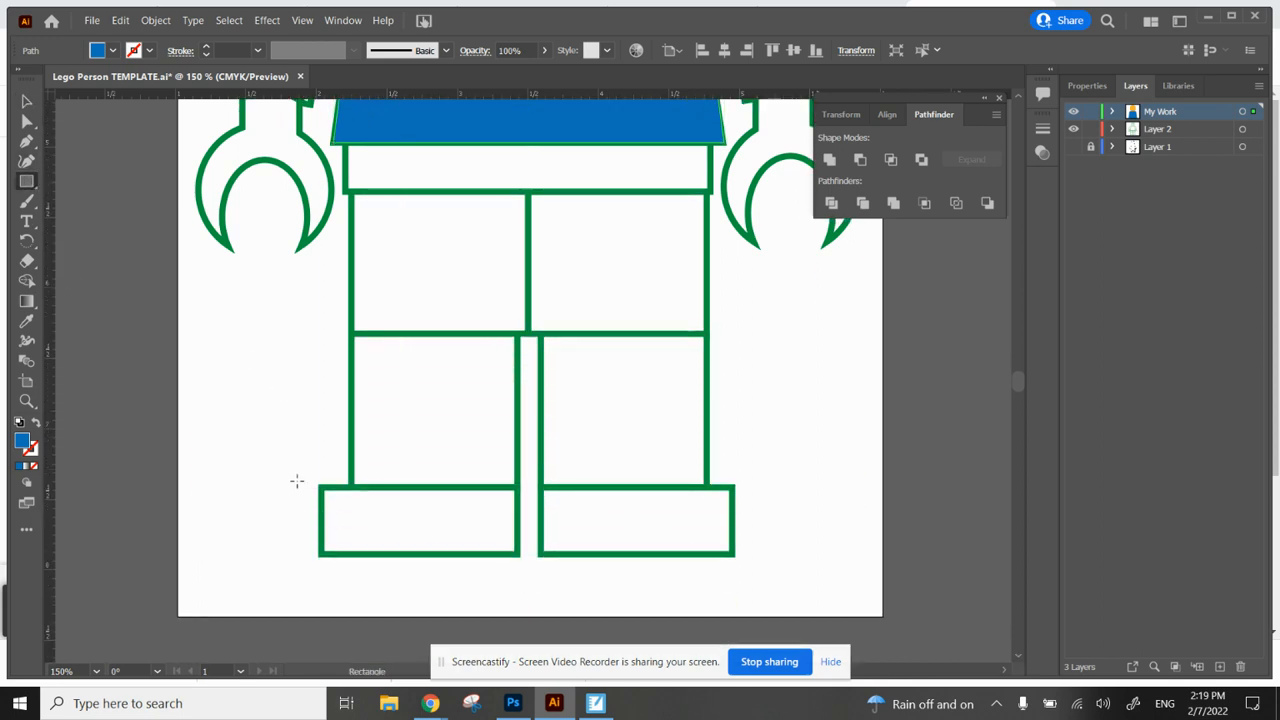
pyautogui.moveTo(297, 484)
pyautogui.mouseDown()
pyautogui.moveTo(398, 551)
pyautogui.moveTo(520, 541)
pyautogui.moveTo(518, 553)
pyautogui.mouseUp()
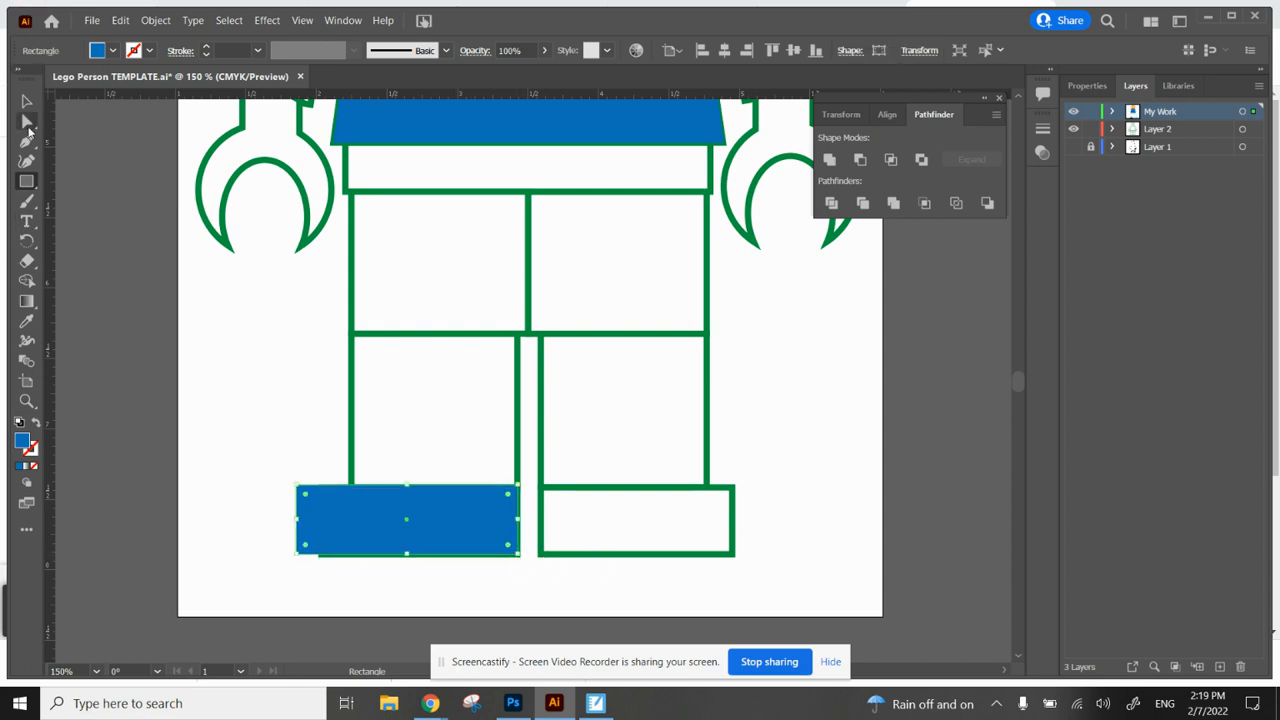
pyautogui.click(27, 122)
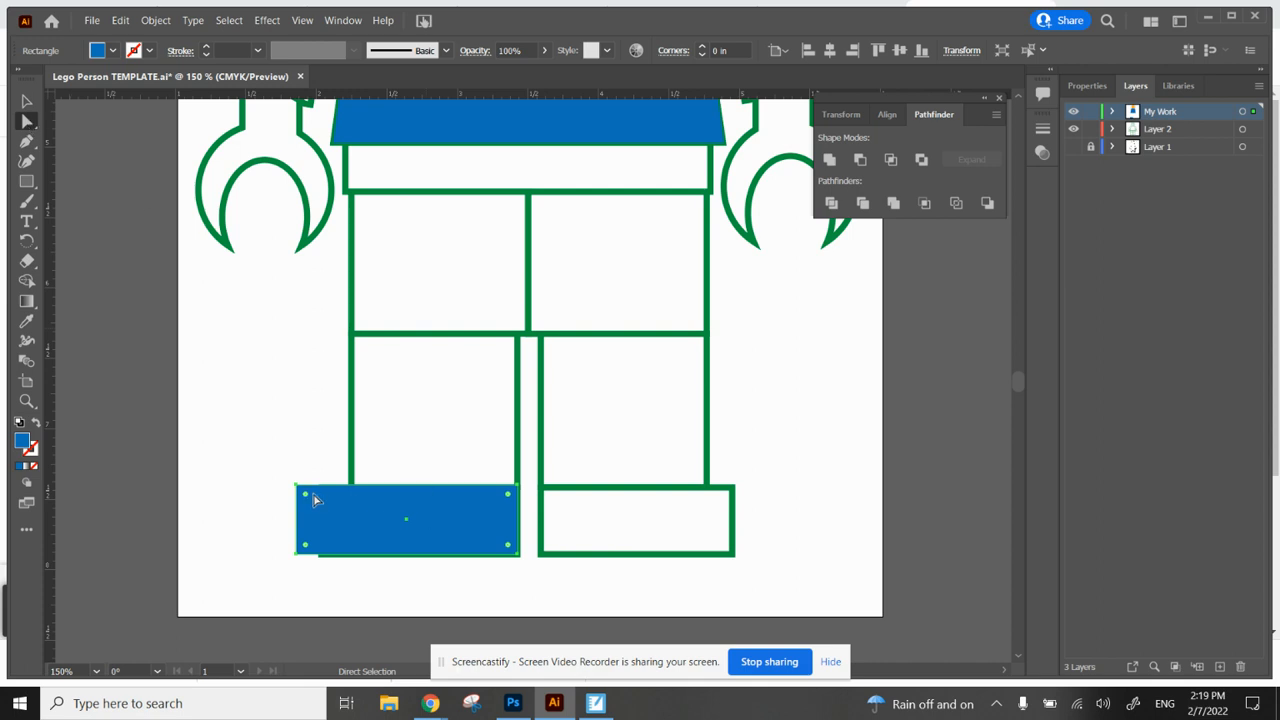
pyautogui.moveTo(309, 498); pyautogui.dragTo(335, 511)
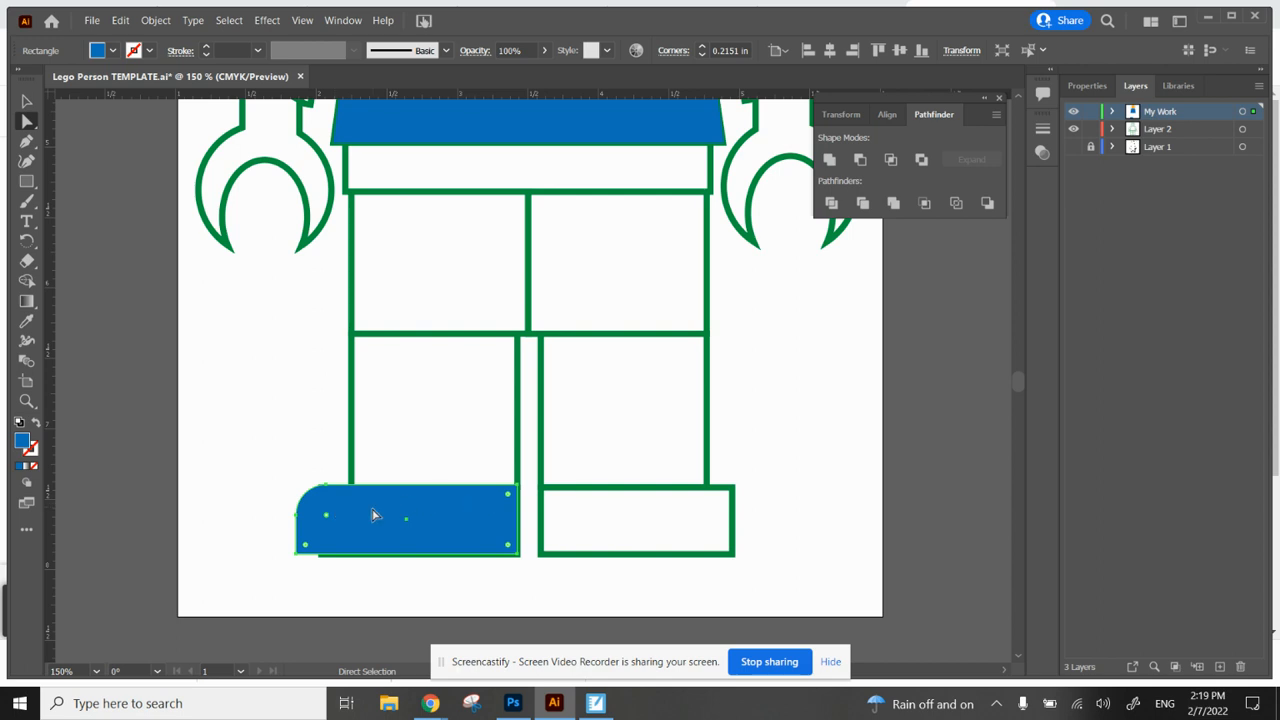
# Duplicate the blue left foot and place the copy near the right foot's outline.
pyautogui.press('v')
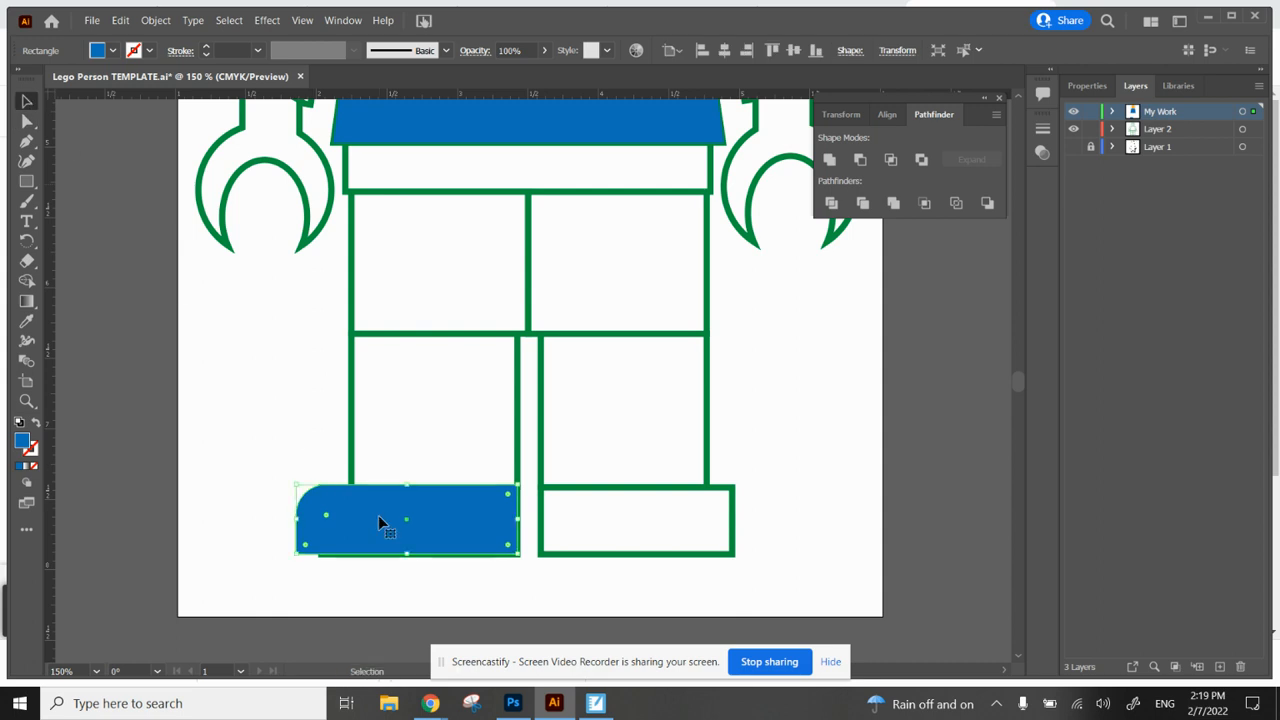
pyautogui.click(238, 457)
pyautogui.click(505, 546)
pyautogui.moveTo(484, 528); pyautogui.dragTo(810, 505)
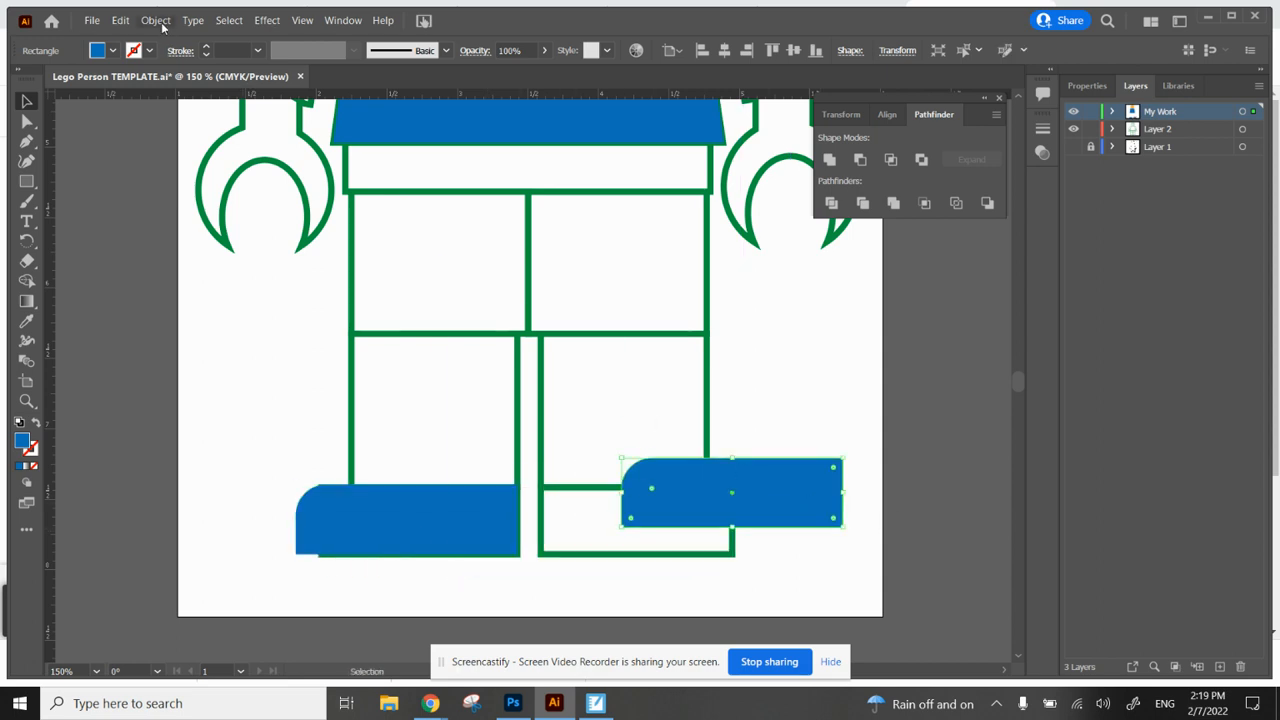
# Reflect the copied foot across the vertical axis and move it onto the right foot's outline.
pyautogui.click(122, 21)
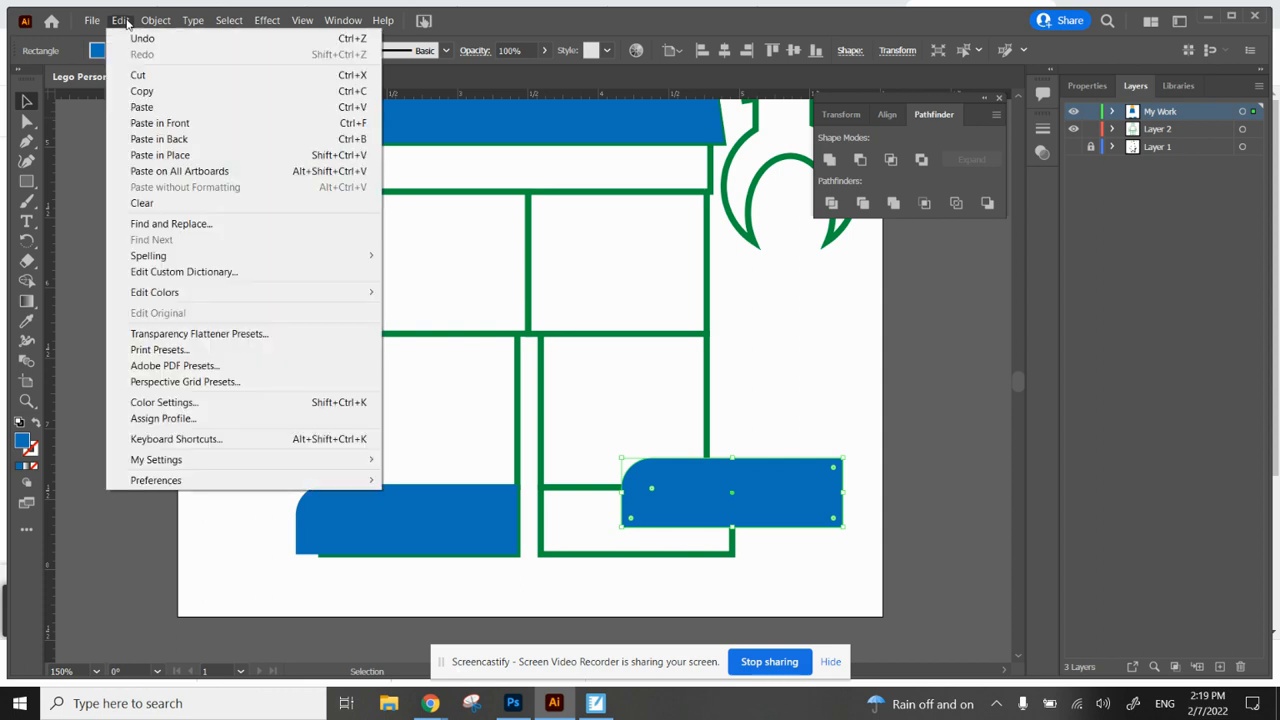
pyautogui.rightClick(781, 477)
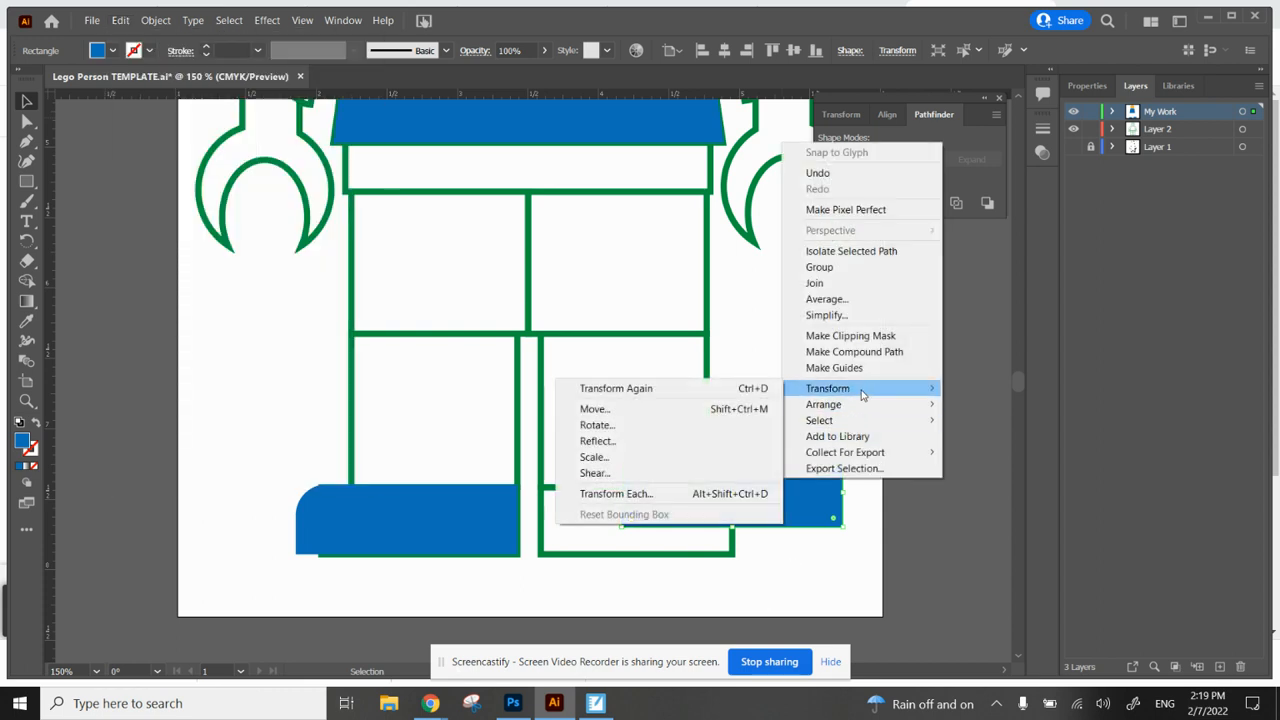
pyautogui.click(659, 450)
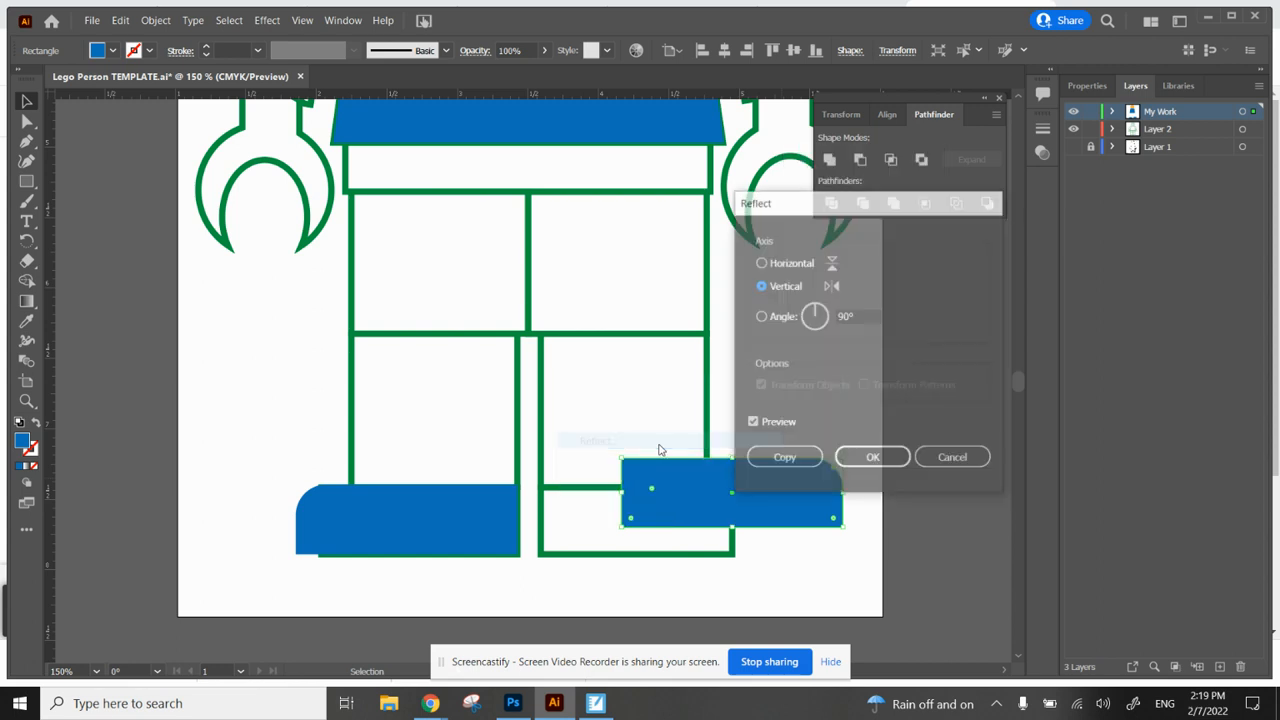
pyautogui.click(886, 462)
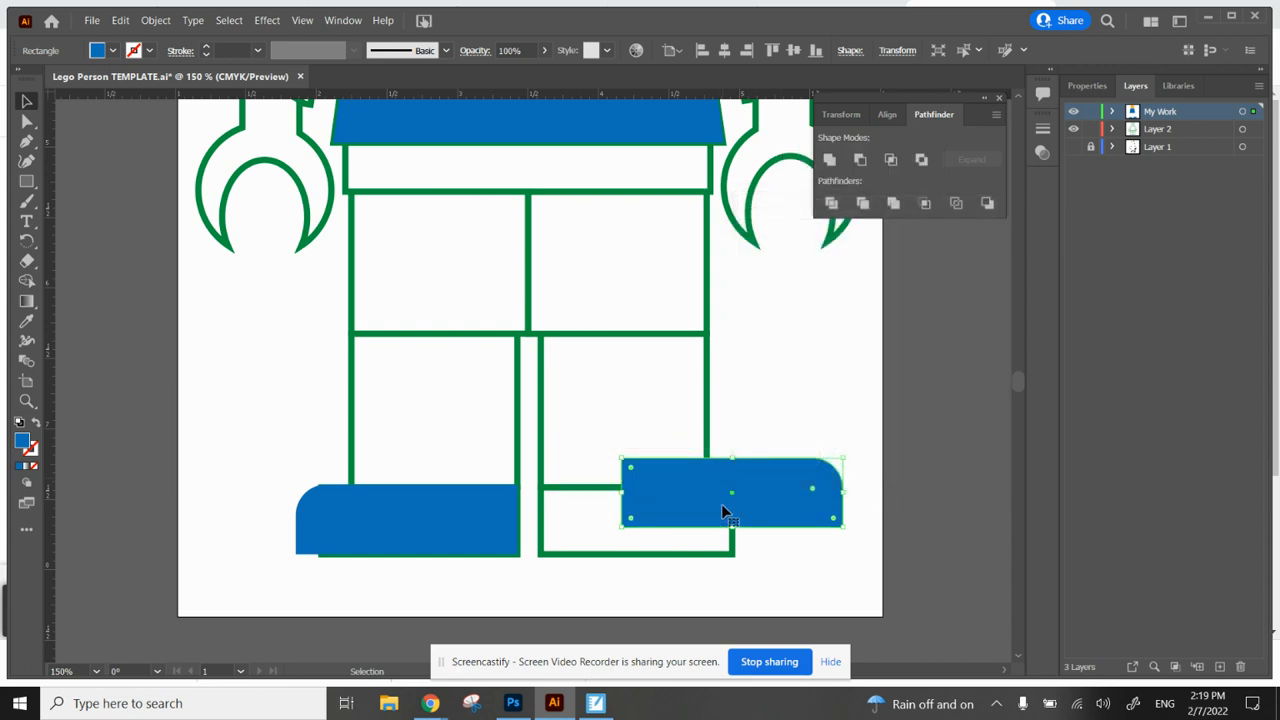
pyautogui.moveTo(700, 491); pyautogui.dragTo(617, 515)
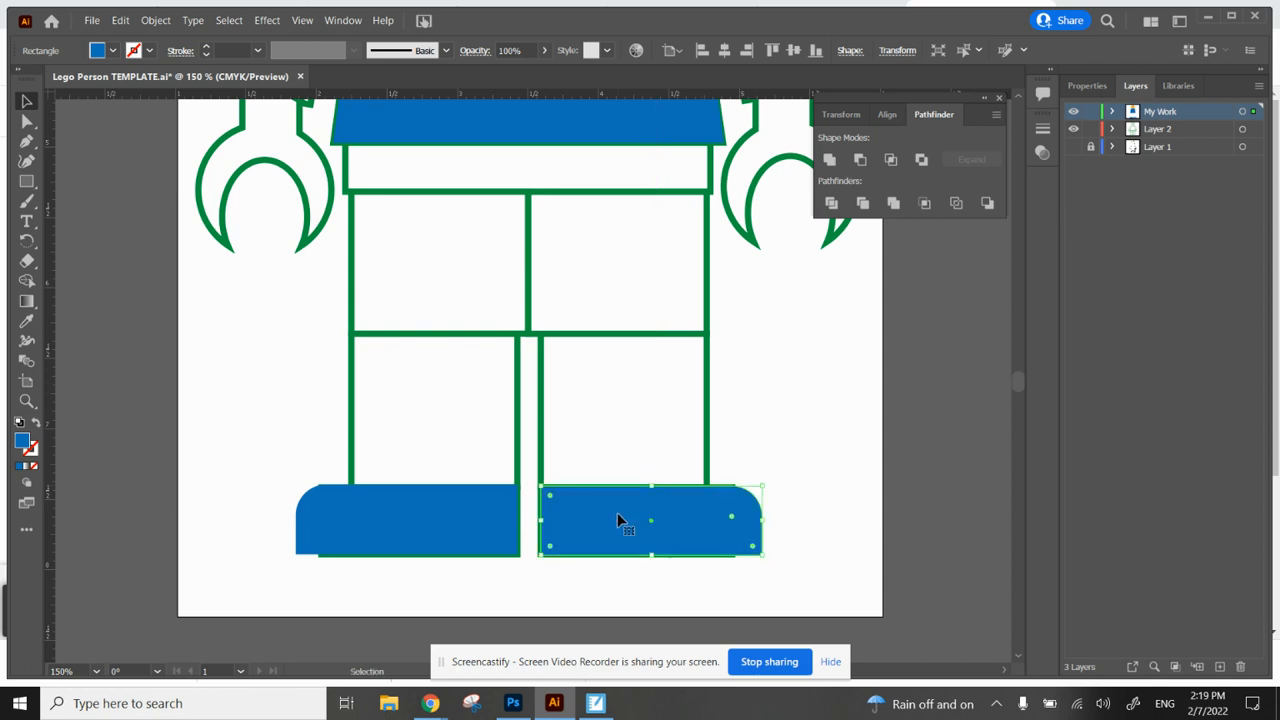
pyautogui.press('a')
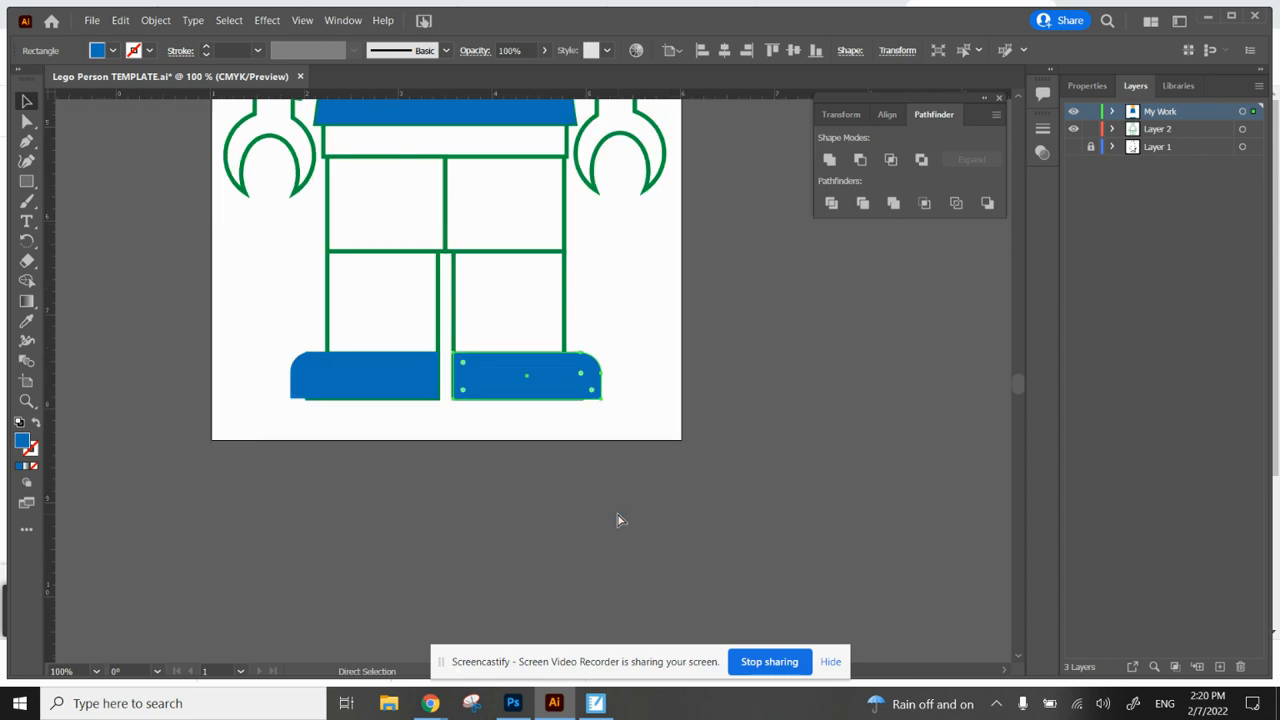
pyautogui.scroll(-2, 617, 519)
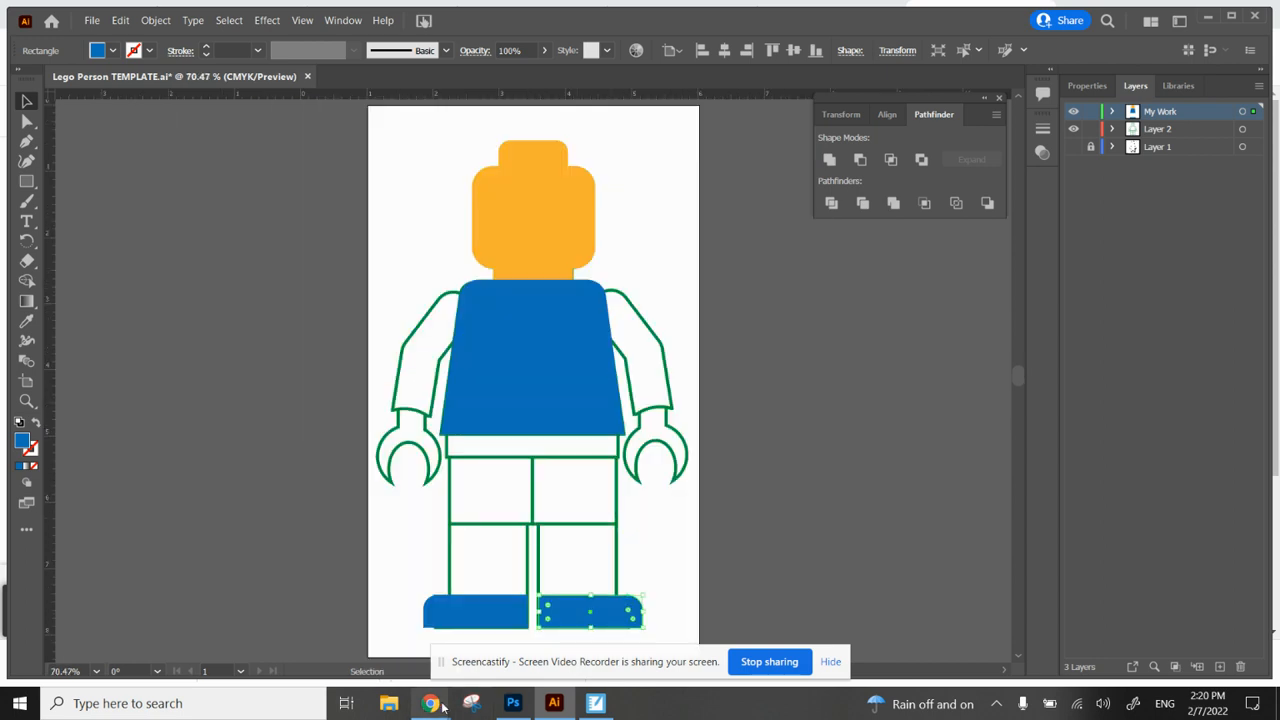
pyautogui.moveTo(447, 679)
pyautogui.click(340, 630)
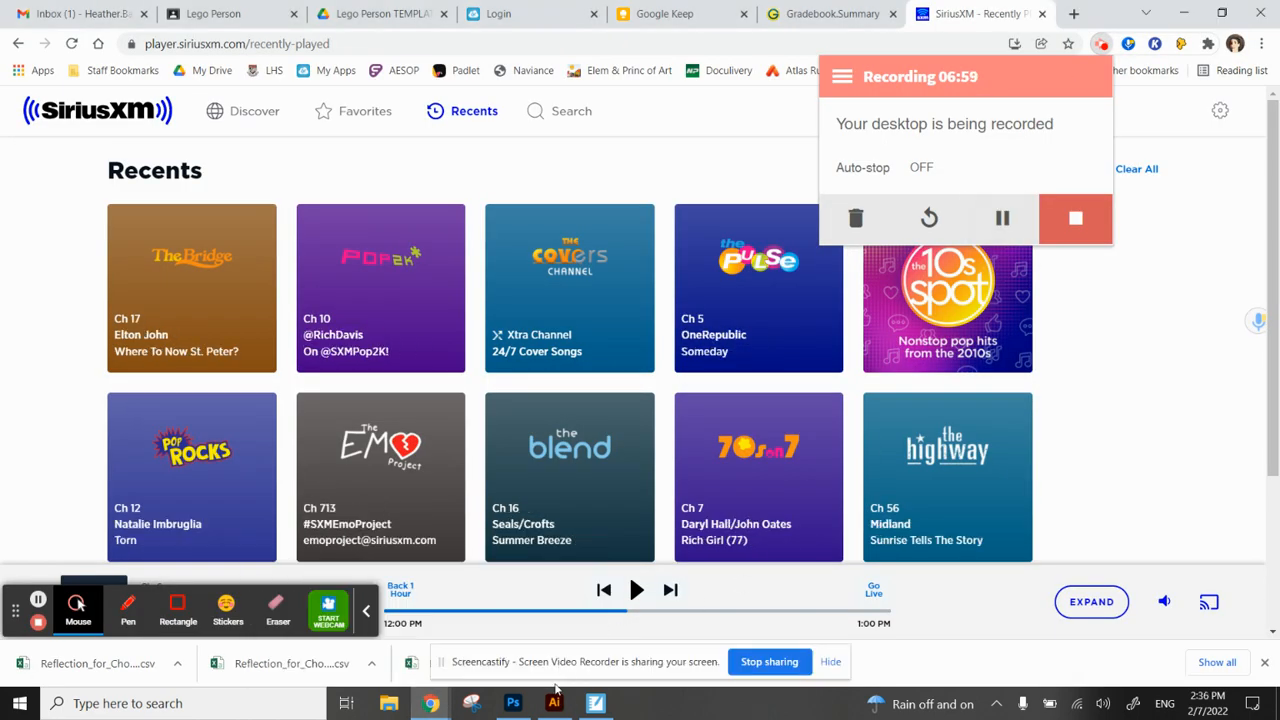
pyautogui.click(1003, 219)
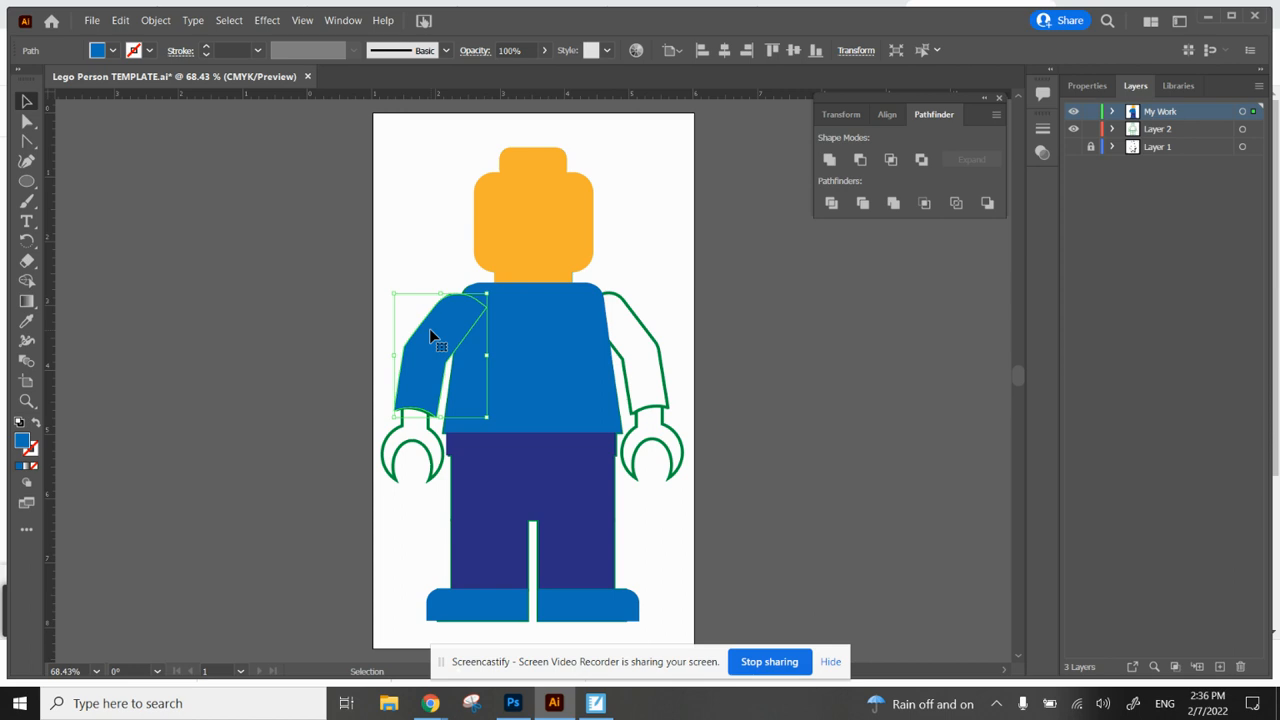
# Delete the existing left arm shape and fit a tilted blue rectangle over the left upper arm's outline.
pyautogui.press('Delete')
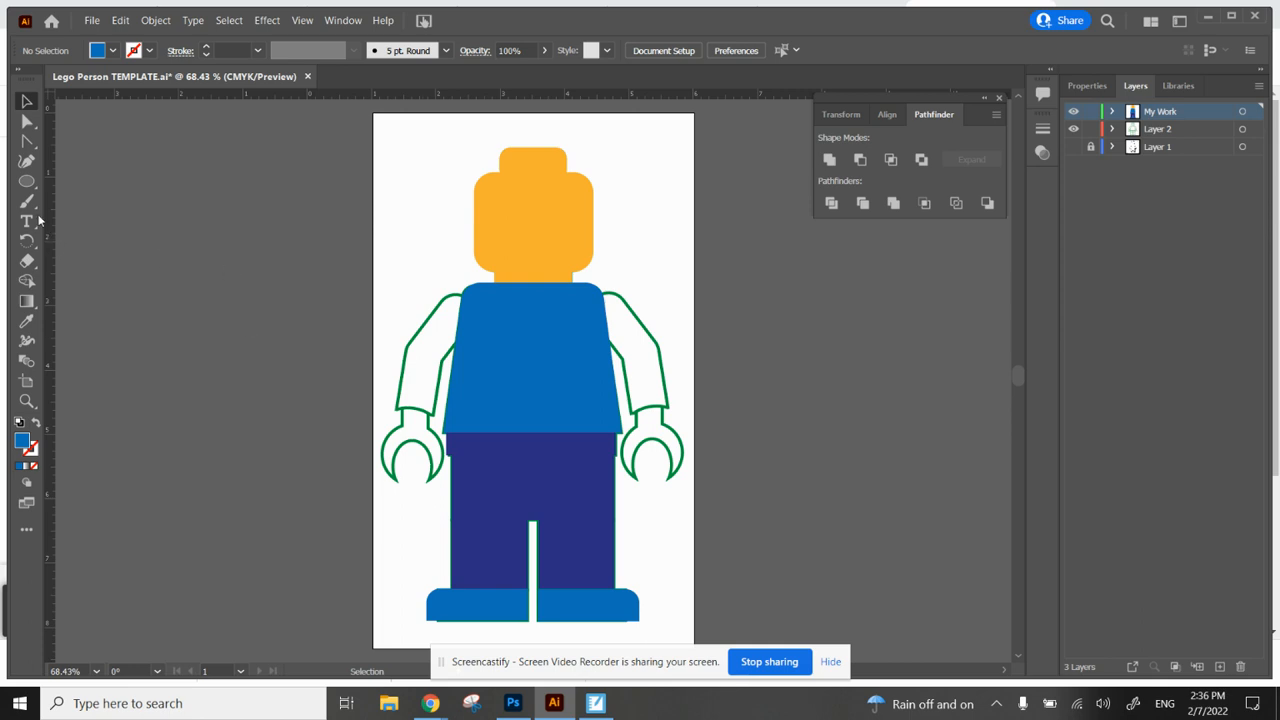
pyautogui.moveTo(30, 181); pyautogui.dragTo(90, 181)
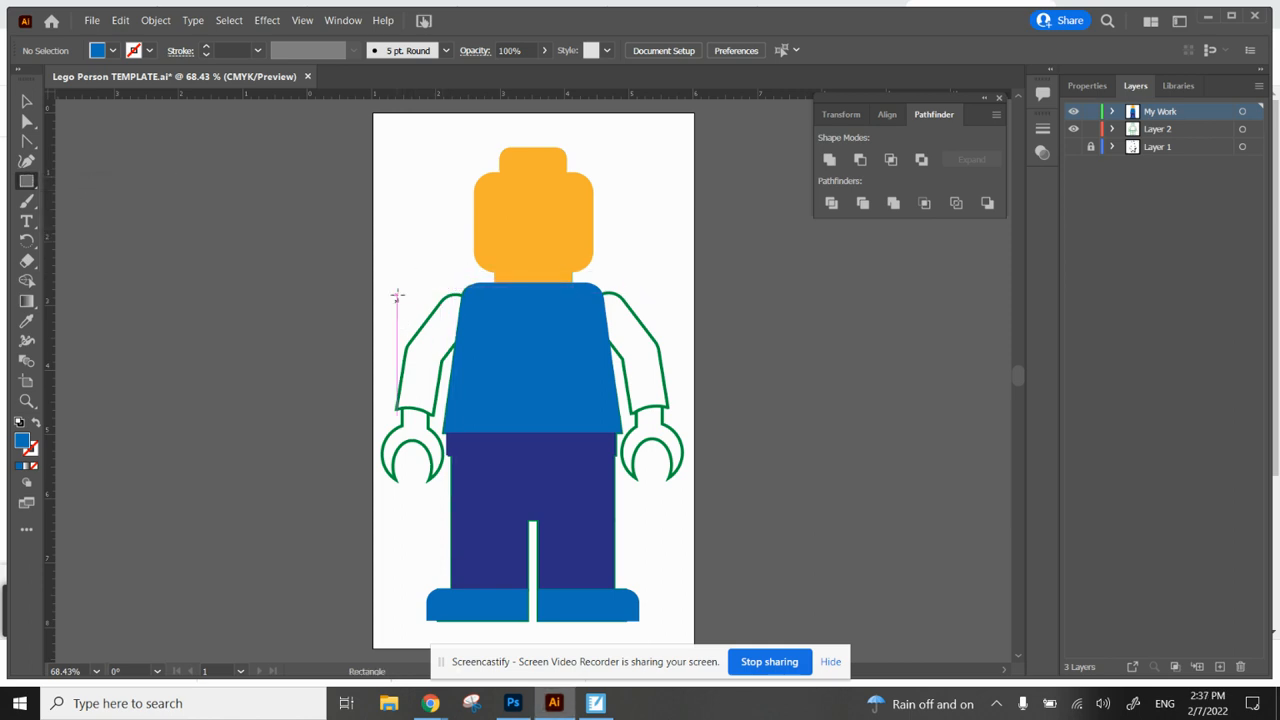
pyautogui.moveTo(400, 271); pyautogui.dragTo(443, 368)
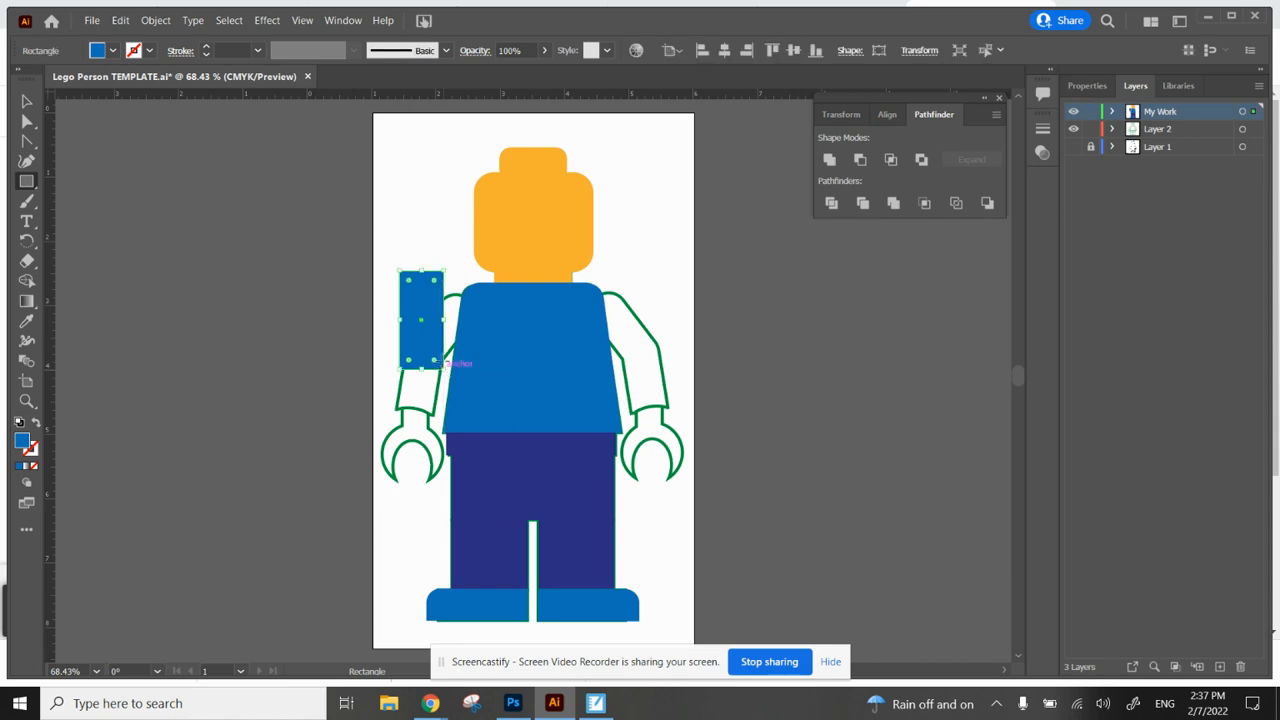
pyautogui.moveTo(449, 266); pyautogui.dragTo(478, 296)
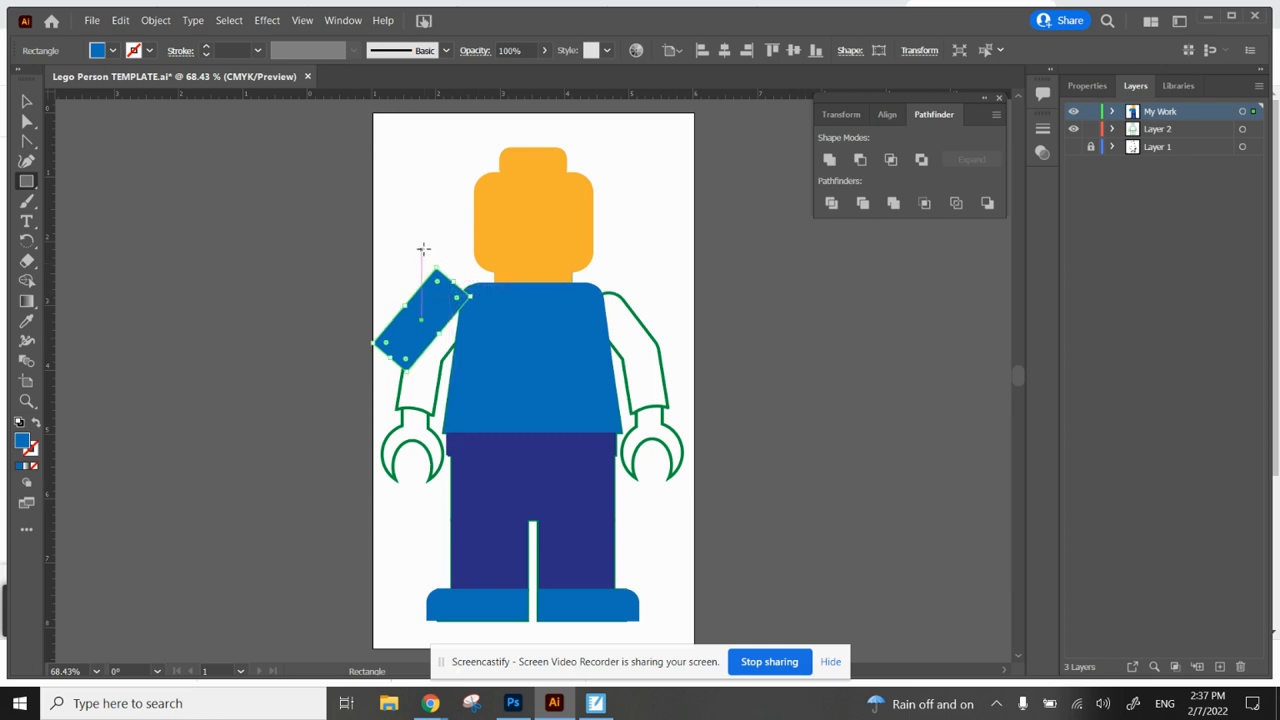
pyautogui.press('v')
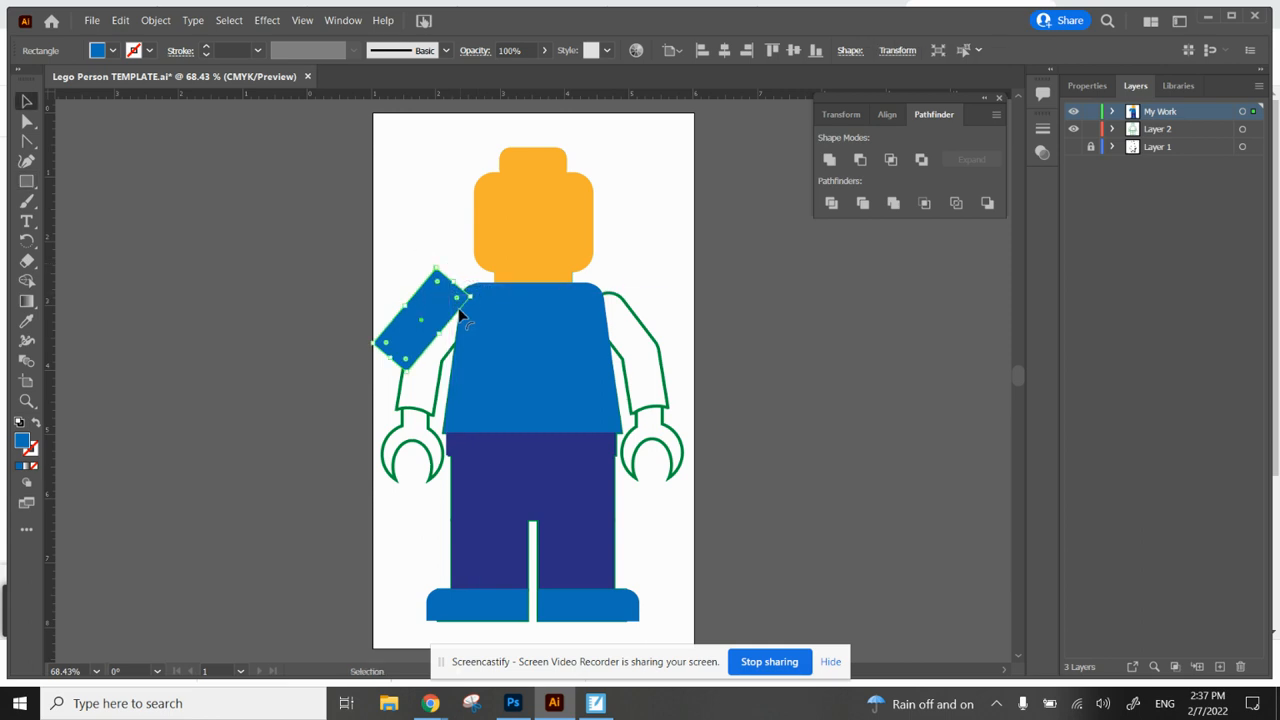
pyautogui.moveTo(431, 299); pyautogui.dragTo(455, 322)
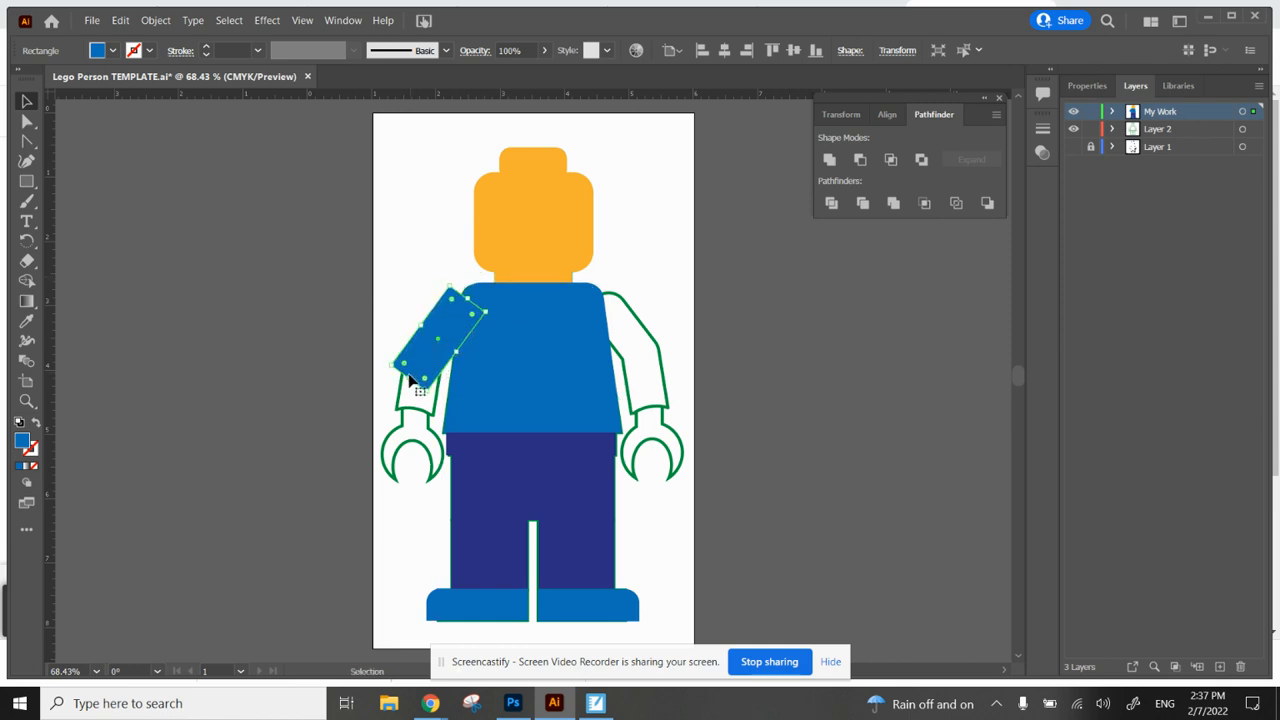
pyautogui.moveTo(410, 370); pyautogui.dragTo(409, 355)
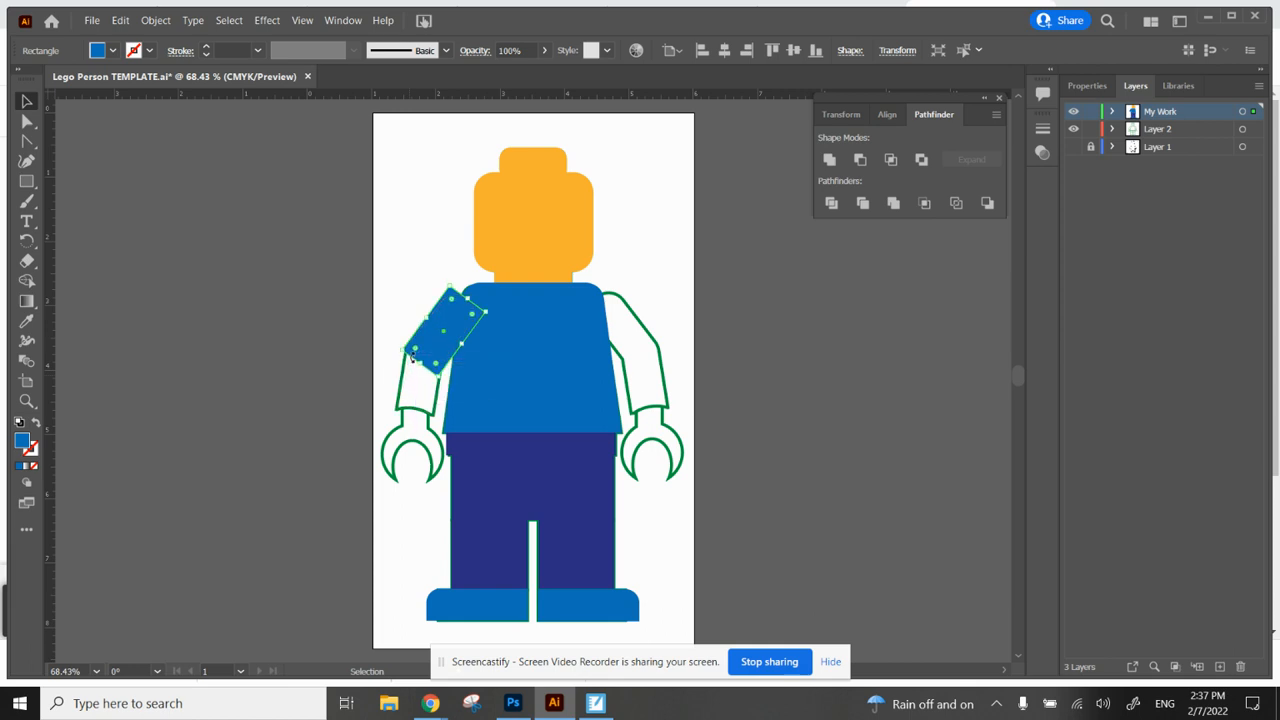
pyautogui.click(386, 273)
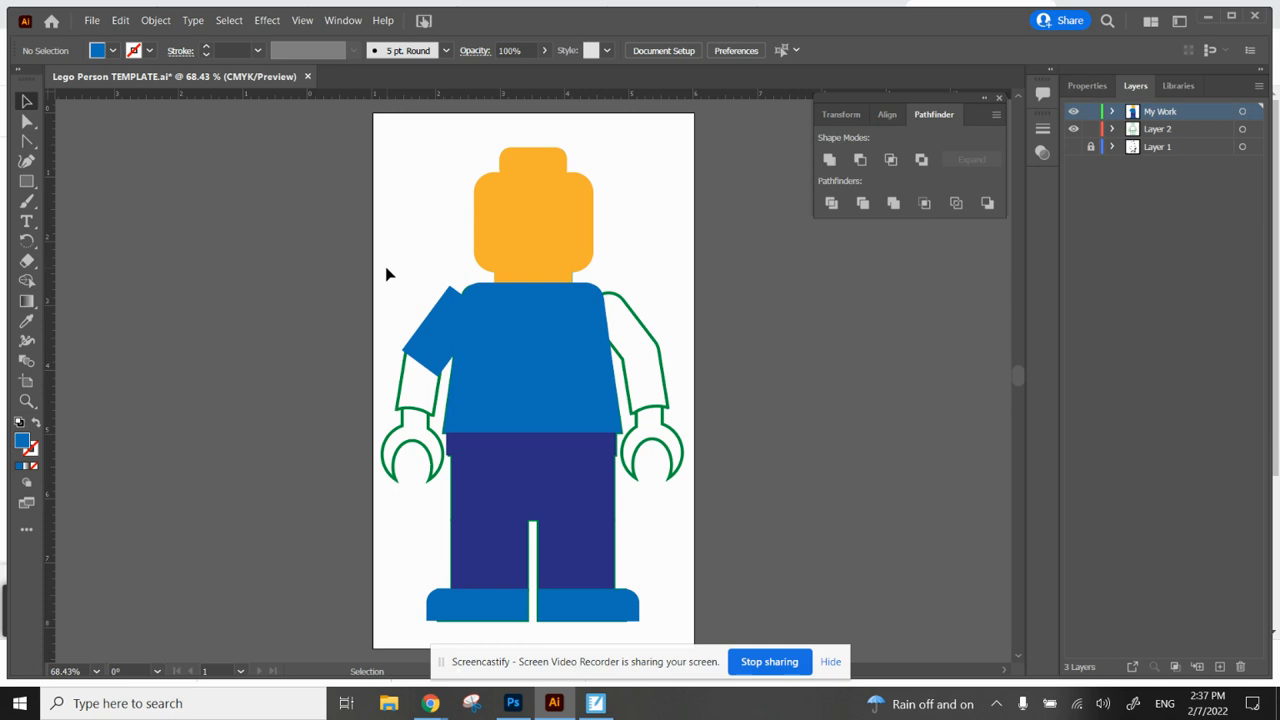
# Duplicate the upper-arm rectangle and rotate the copy into place over the left forearm's outline.
pyautogui.click(428, 343)
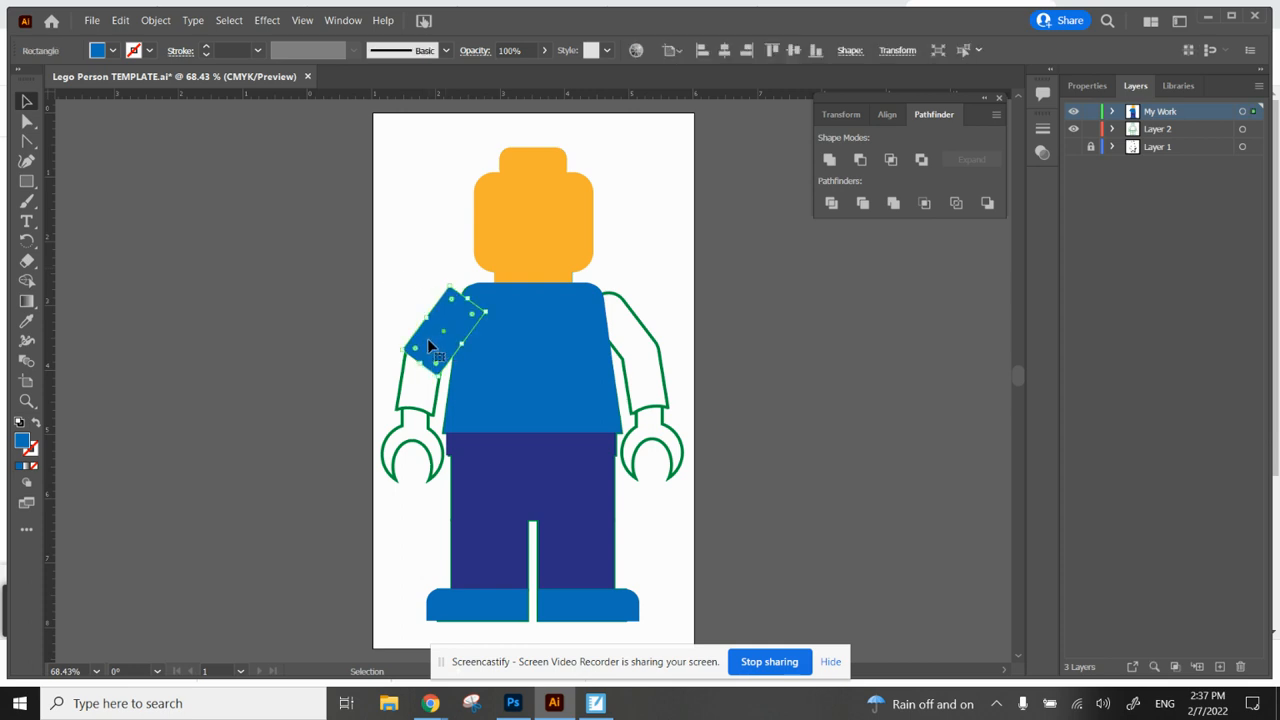
pyautogui.moveTo(428, 345); pyautogui.dragTo(391, 432)
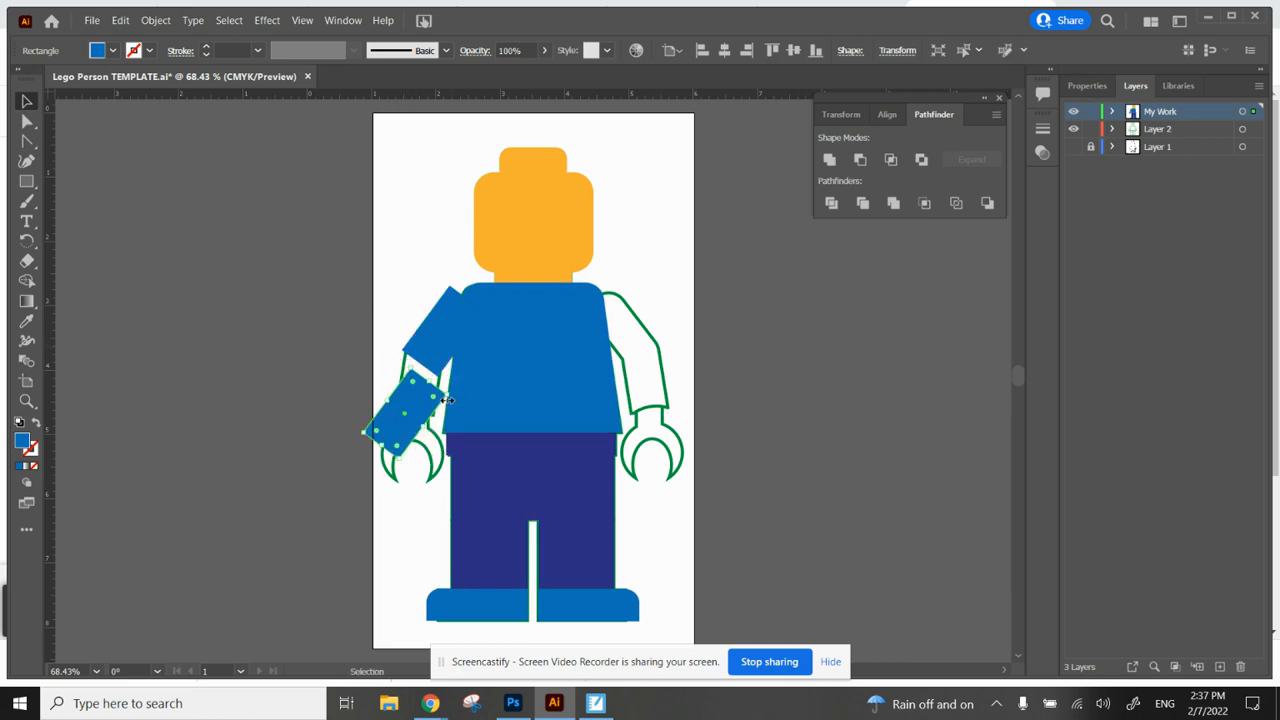
pyautogui.moveTo(397, 372); pyautogui.dragTo(425, 369)
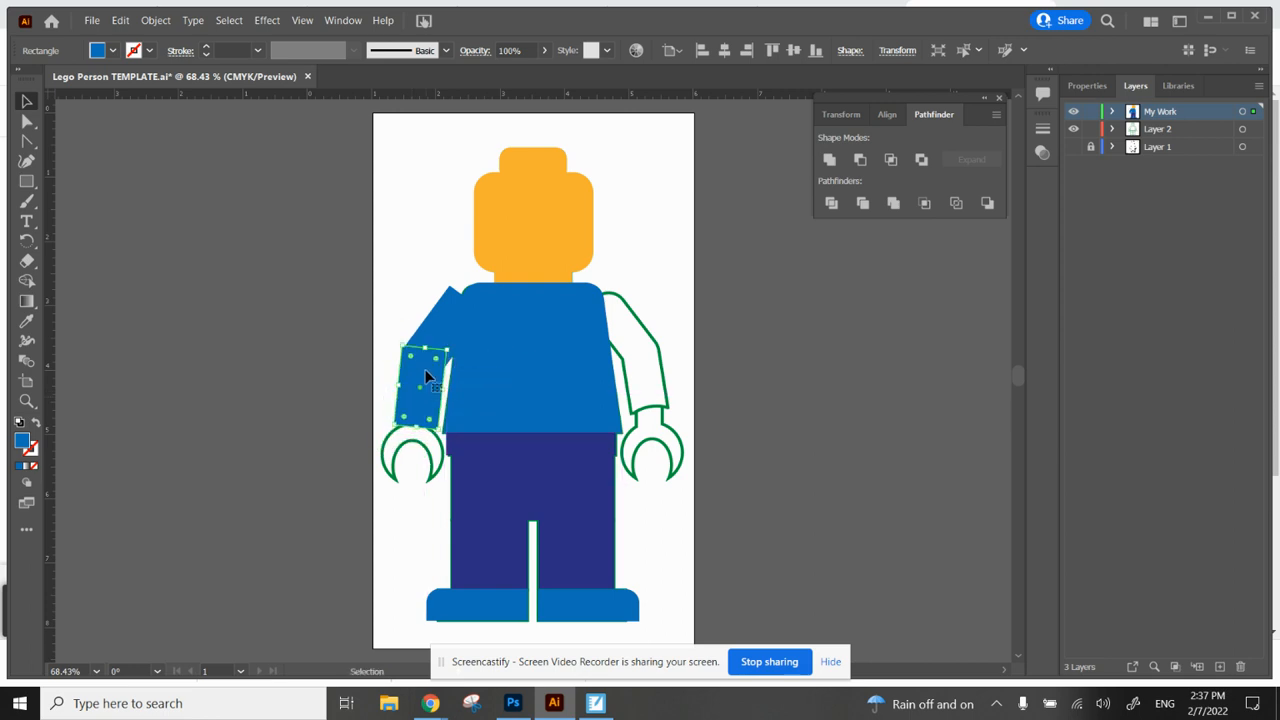
# Shorten the forearm rectangle to end at the wrist and tilt it slightly more to follow the arm's angle.
pyautogui.hotkey('ctrl', '1')
pyautogui.hotkey('ctrl', '+')
pyautogui.hotkey('ctrl', '+')
pyautogui.moveTo(551, 345); pyautogui.dragTo(549, 355)
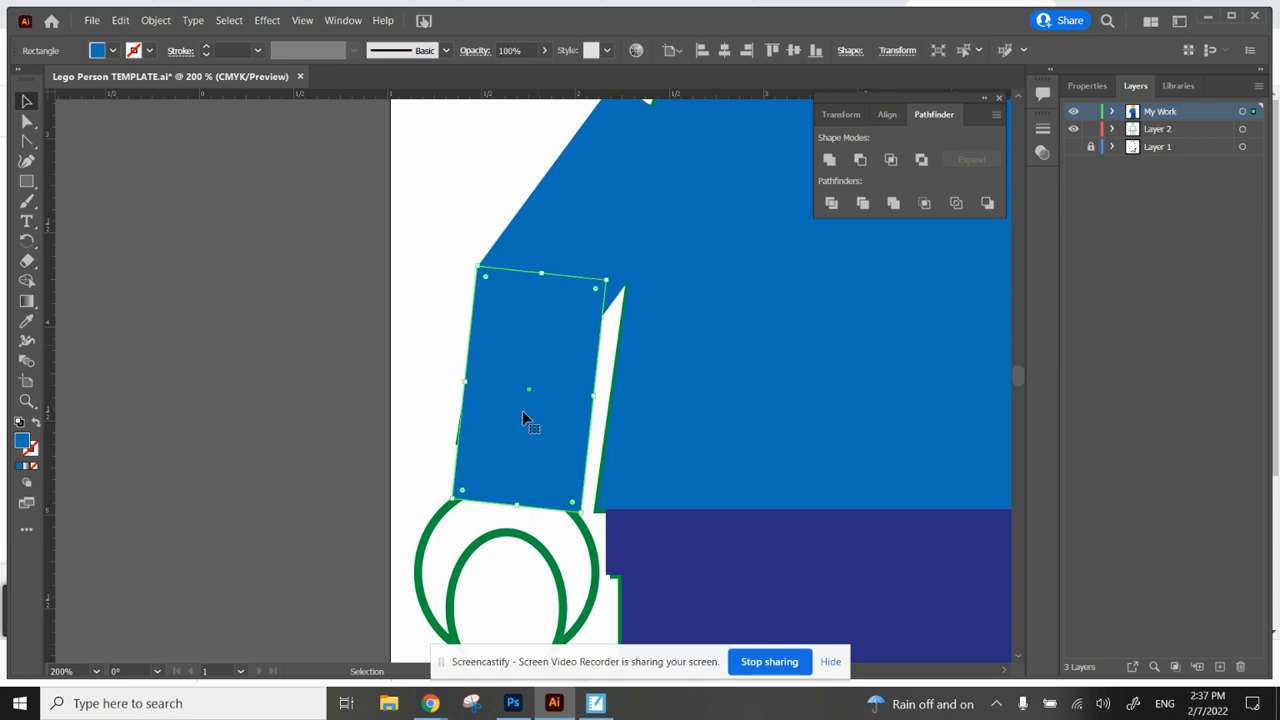
pyautogui.moveTo(509, 500); pyautogui.dragTo(514, 451)
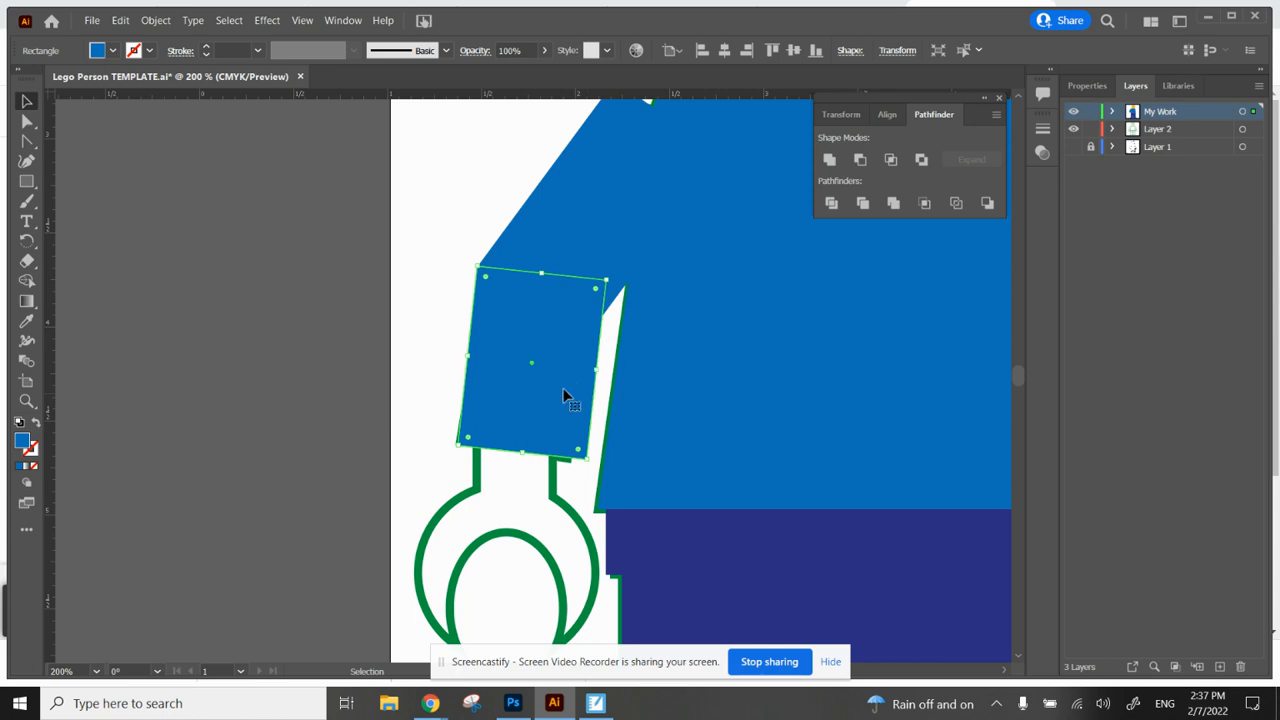
pyautogui.moveTo(586, 467); pyautogui.dragTo(558, 438)
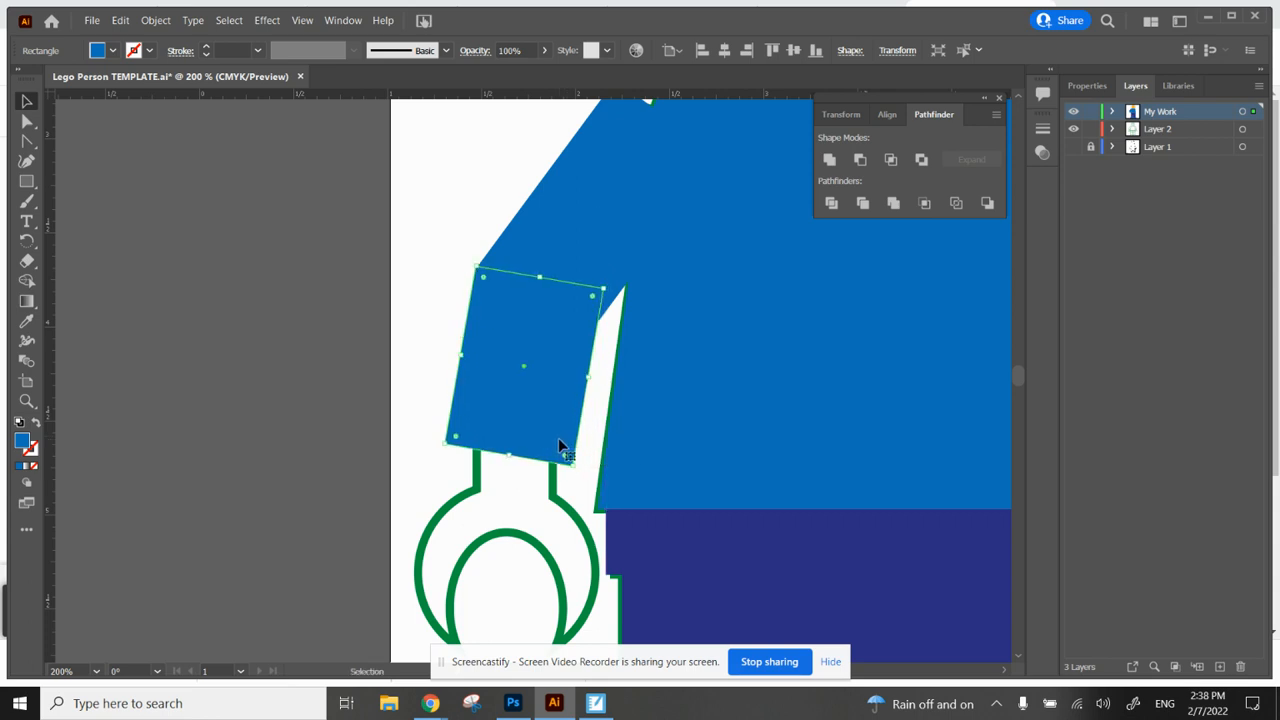
pyautogui.click(595, 423)
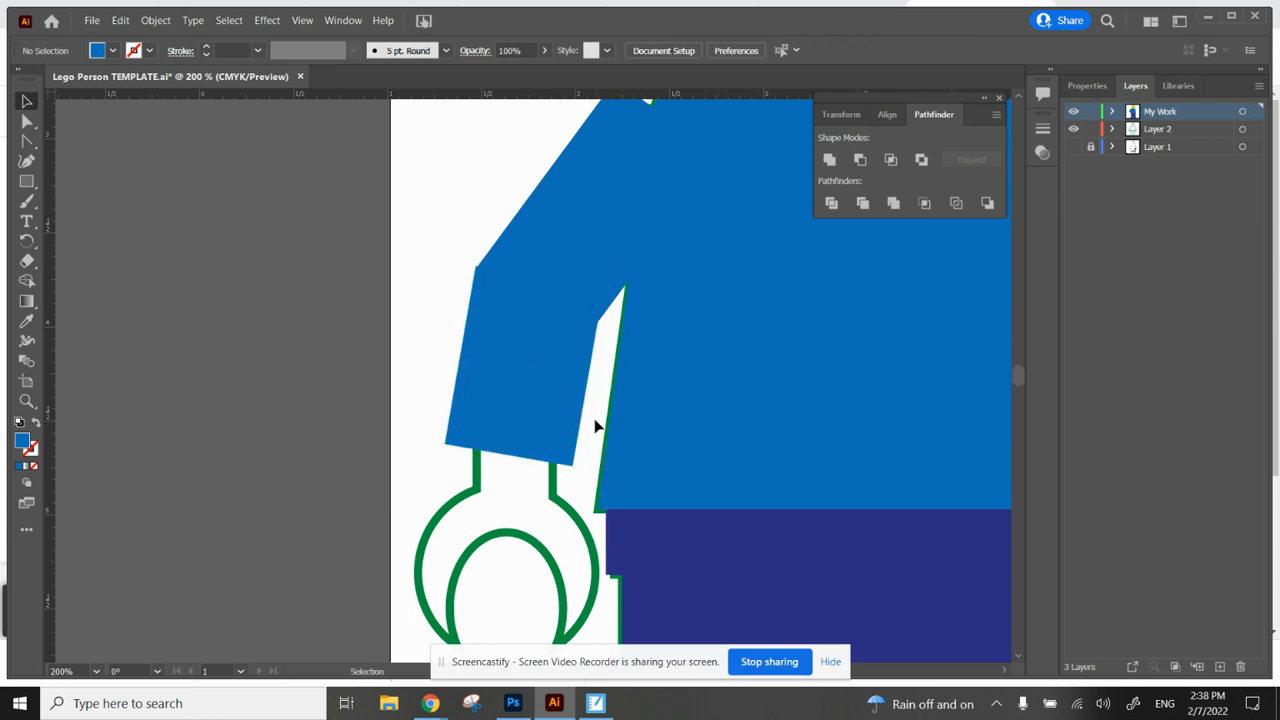
pyautogui.click(527, 370)
pyautogui.moveTo(519, 331); pyautogui.dragTo(525, 330)
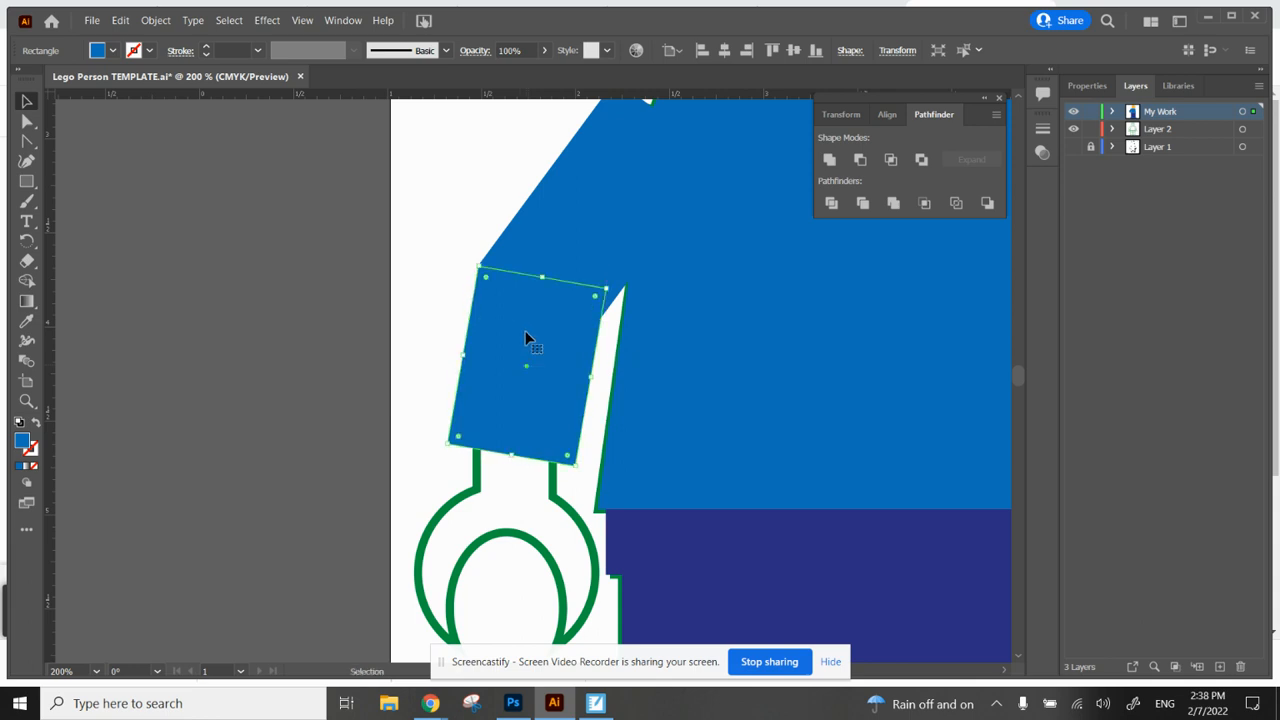
pyautogui.click(477, 196)
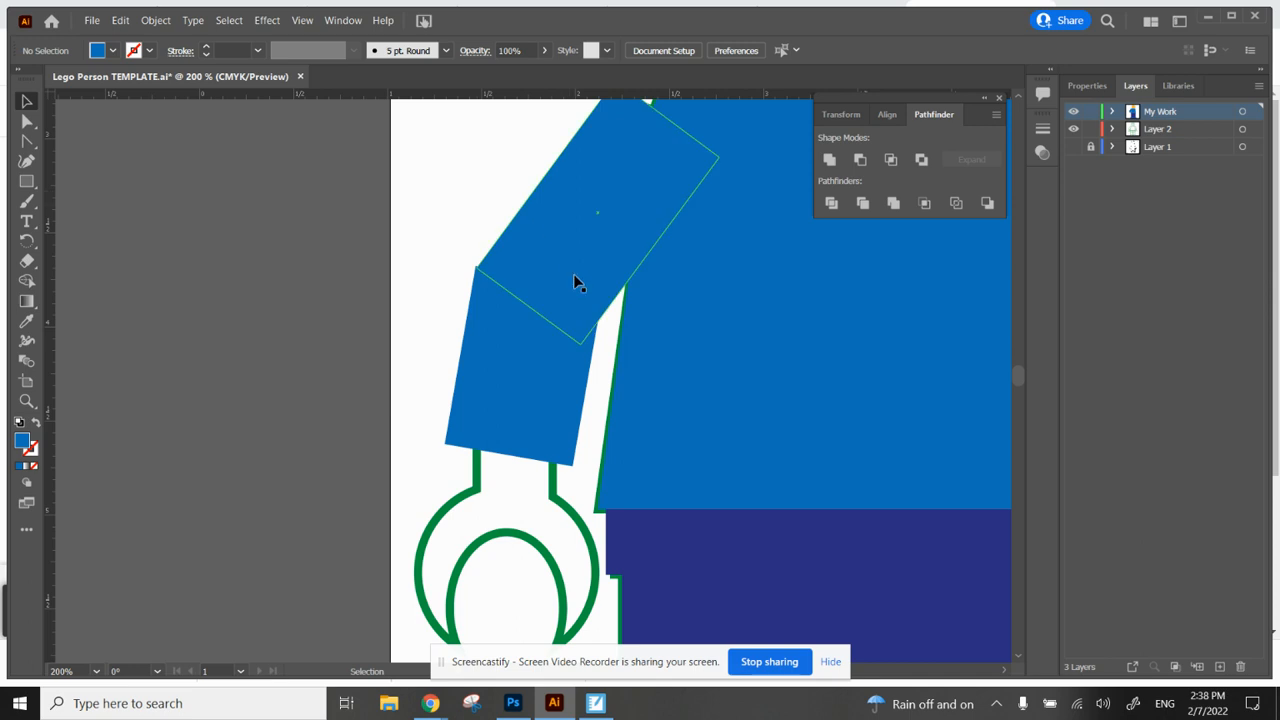
# Try to unite the left arm's overlapping rectangles with Pathfinder.
pyautogui.click(568, 313)
pyautogui.click(646, 190)
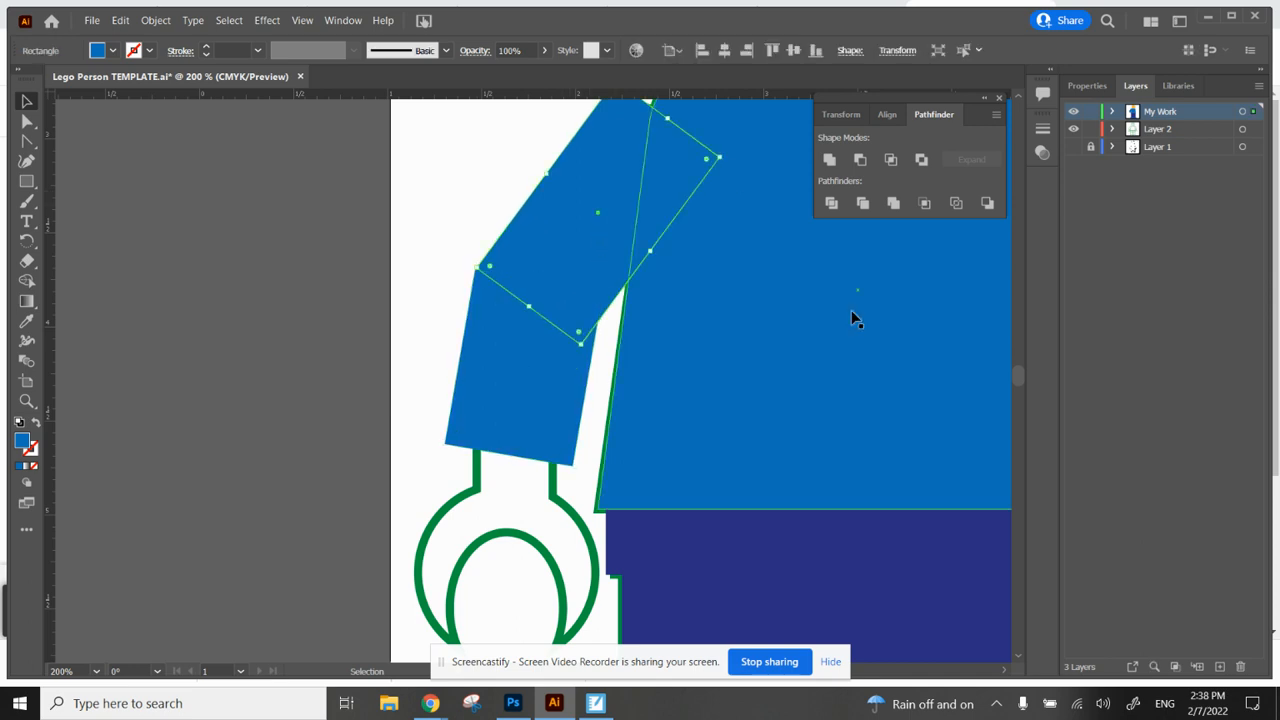
pyautogui.press('a')
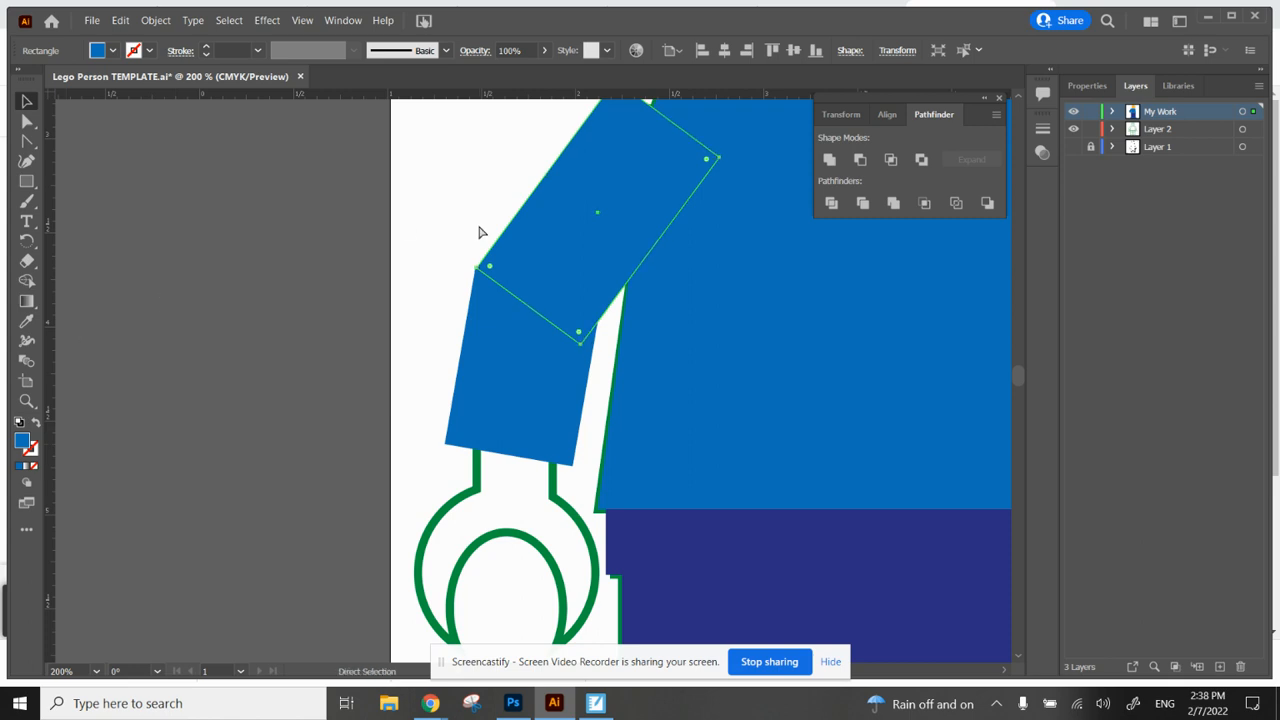
pyautogui.hotkey('ctrl', '-')
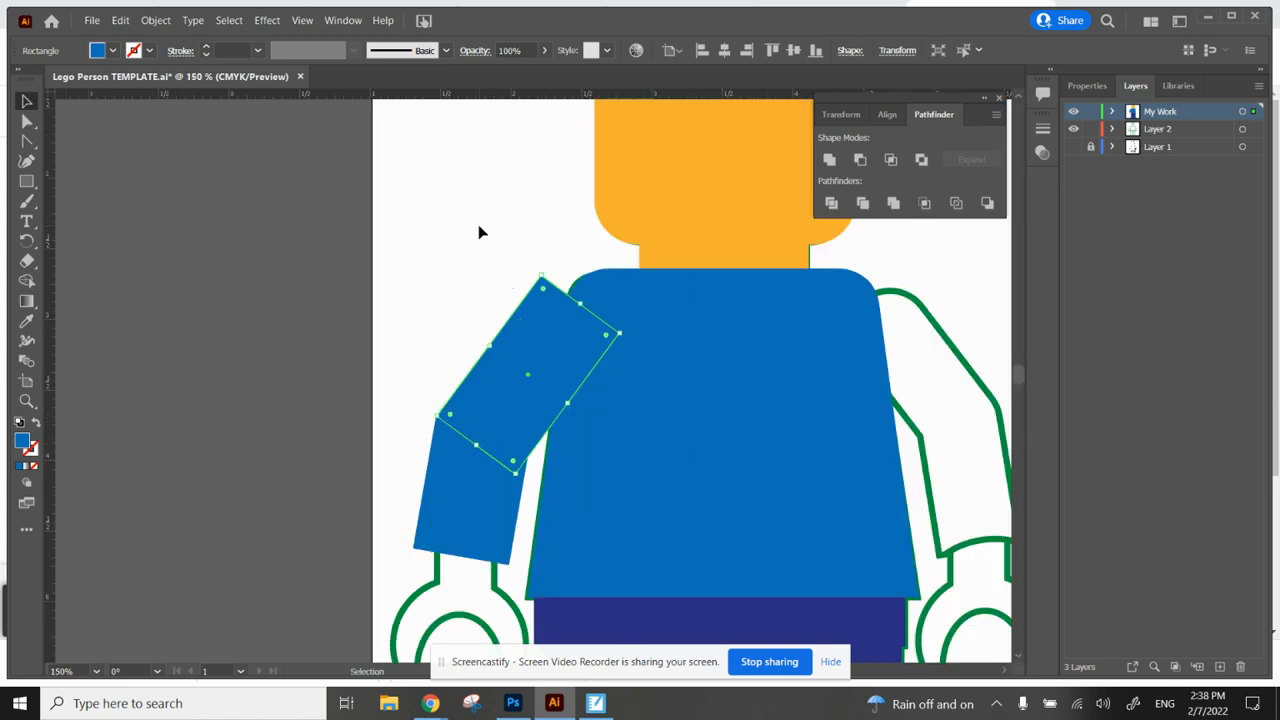
pyautogui.click(471, 425)
pyautogui.click(505, 403)
pyautogui.click(1001, 97)
pyautogui.click(330, 20)
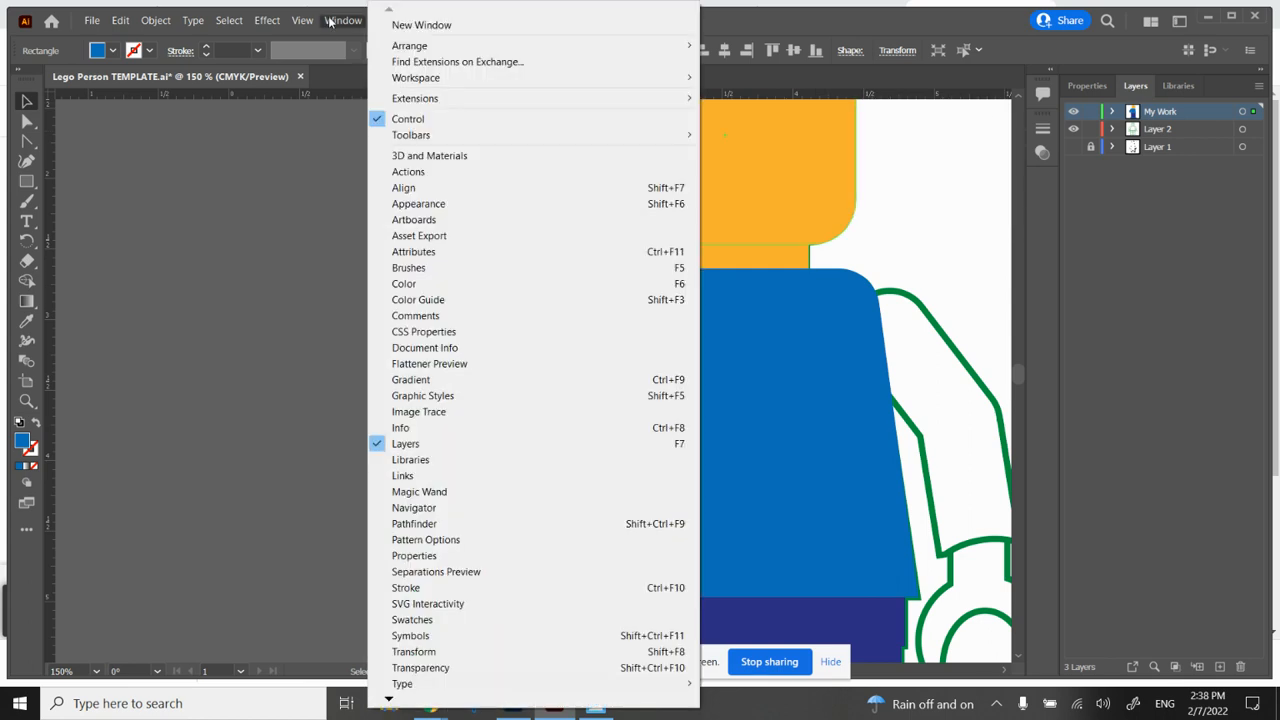
pyautogui.click(420, 524)
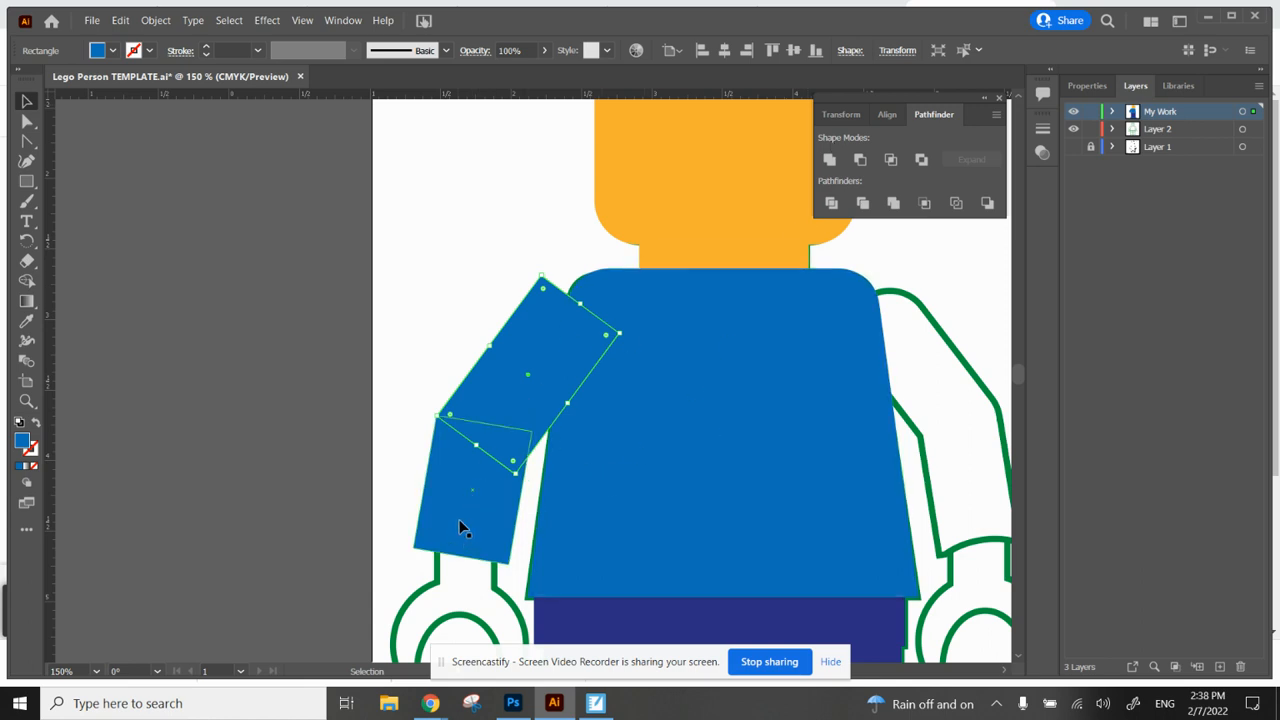
pyautogui.click(828, 160)
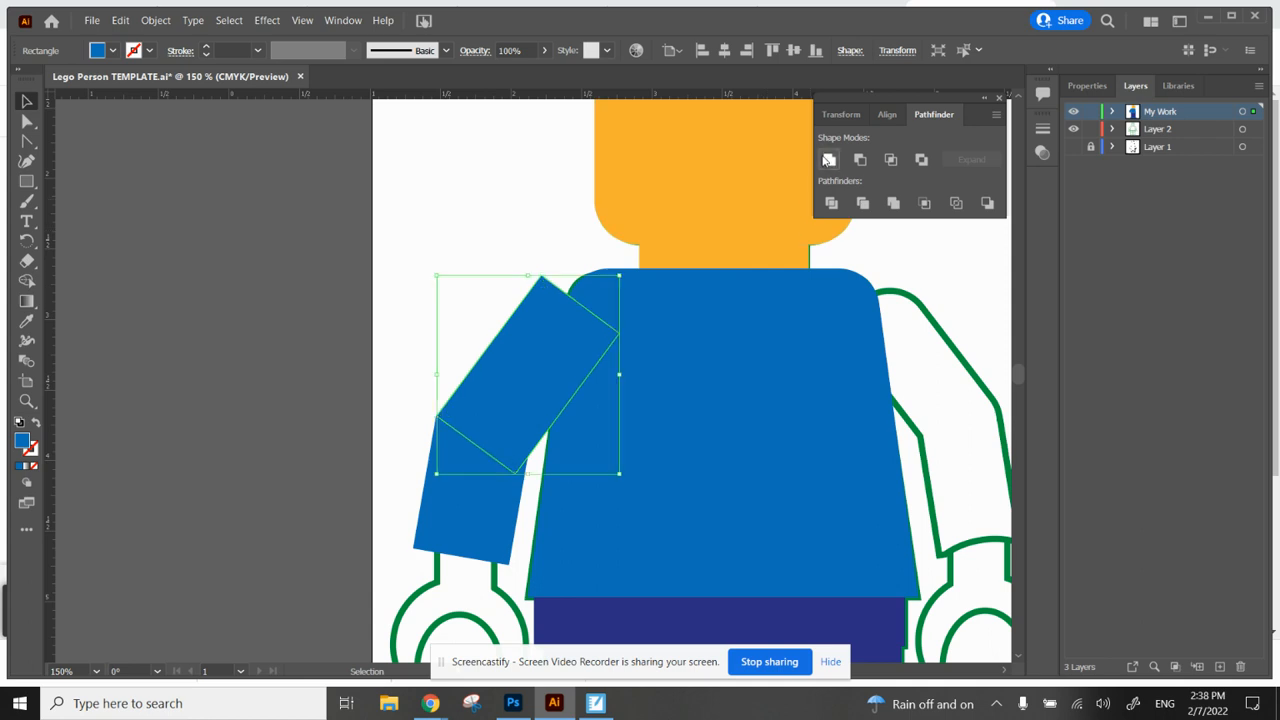
pyautogui.click(513, 203)
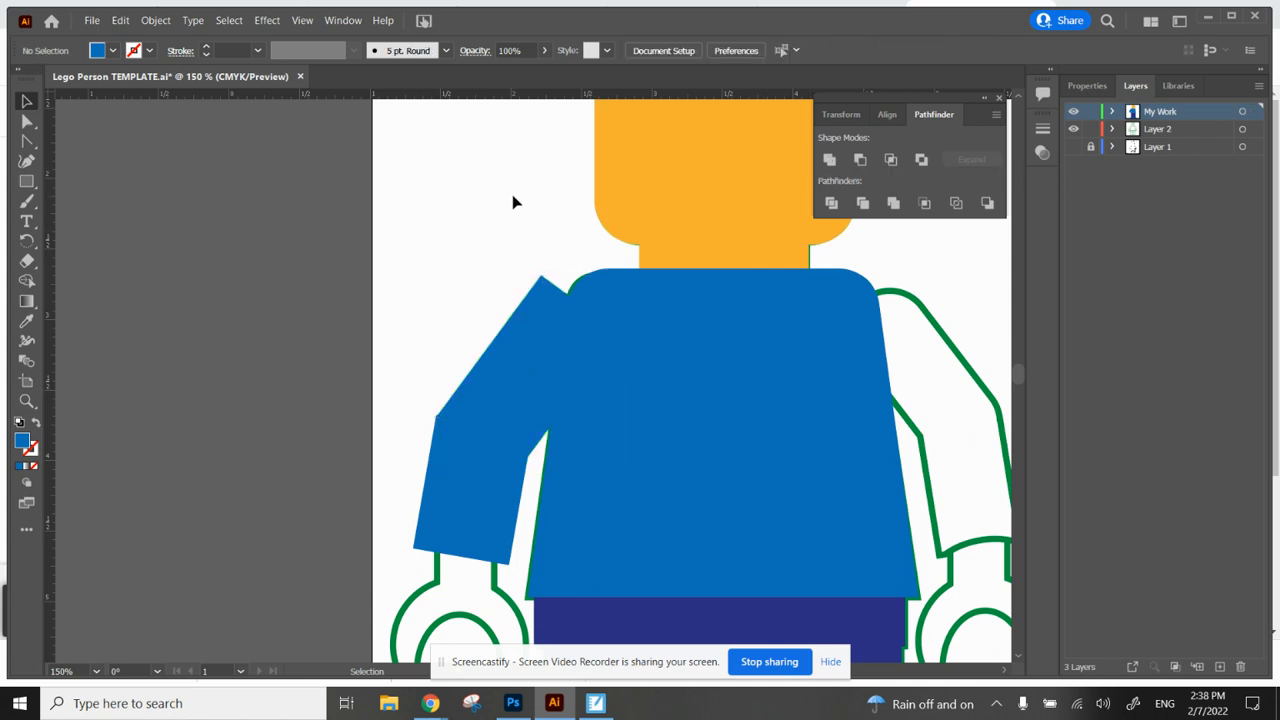
# Unite the left upper-arm and forearm shapes into a single arm shape.
pyautogui.click(509, 400)
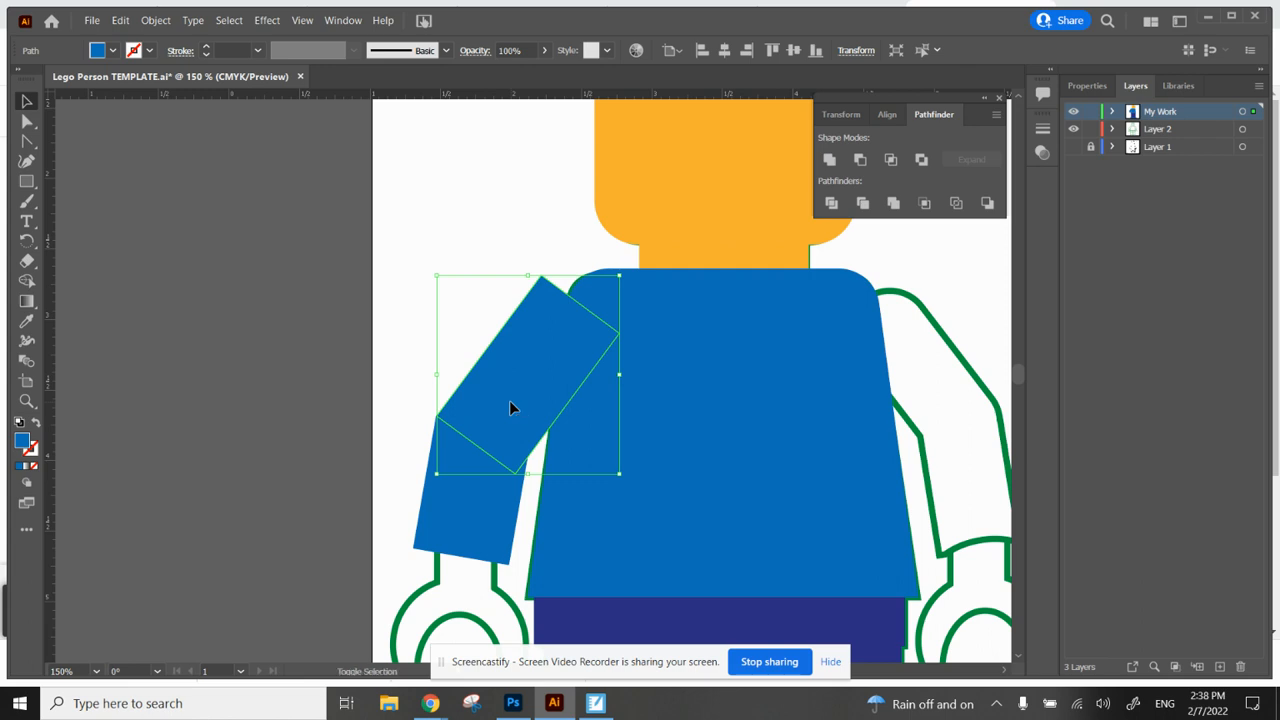
pyautogui.keyDown('shift'); pyautogui.click(467, 522); pyautogui.keyUp('shift')
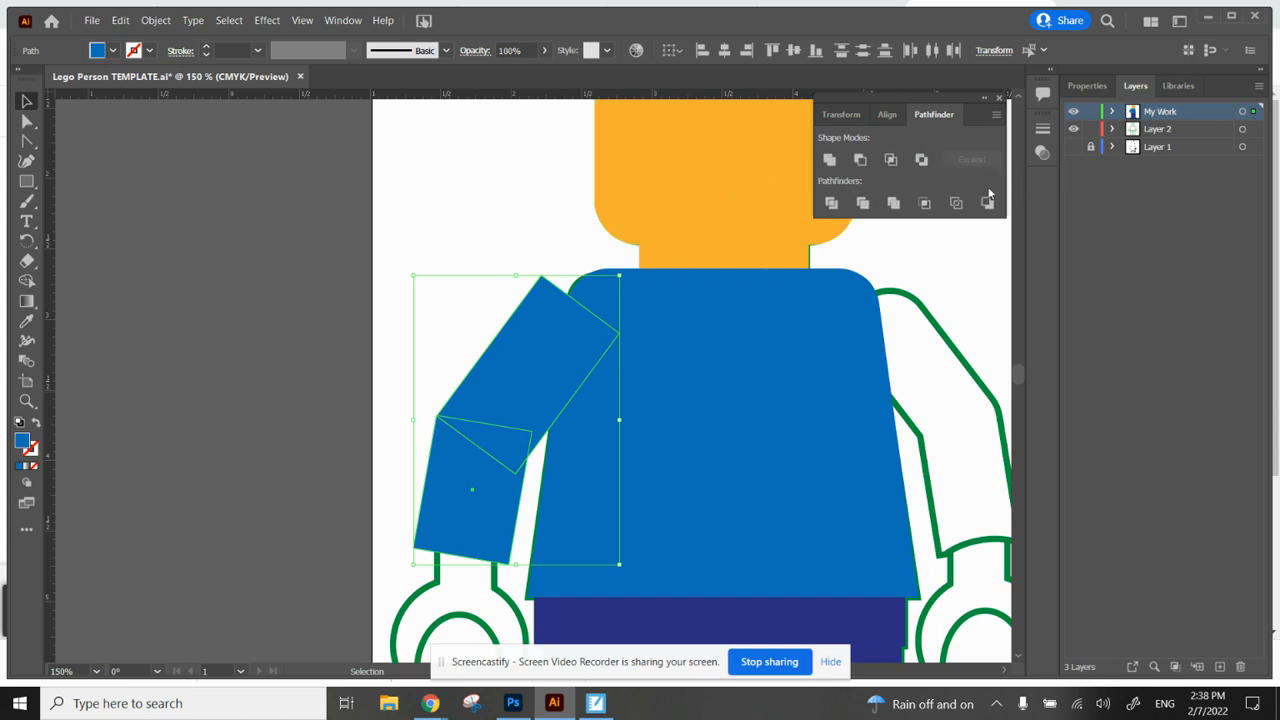
pyautogui.click(829, 161)
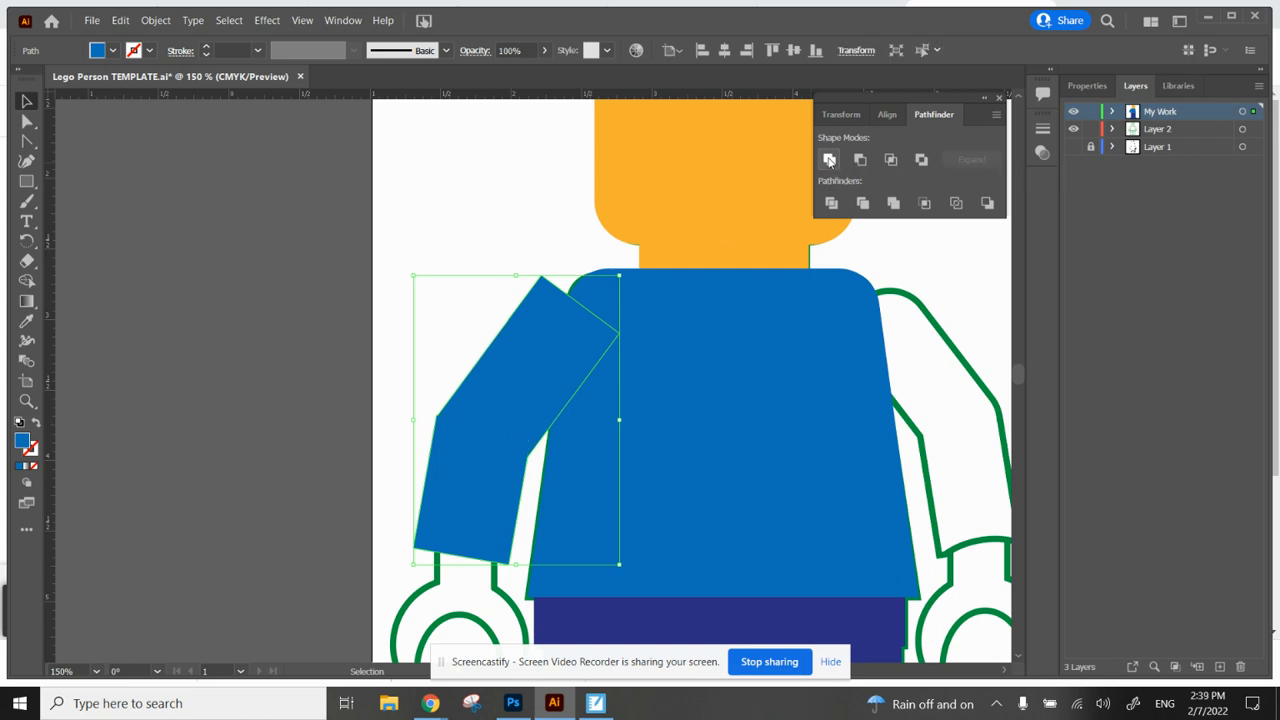
pyautogui.click(500, 244)
# Round the outer shoulder corner of the left arm to a radius of about 0.31 in.
pyautogui.click(500, 449)
pyautogui.press('a')
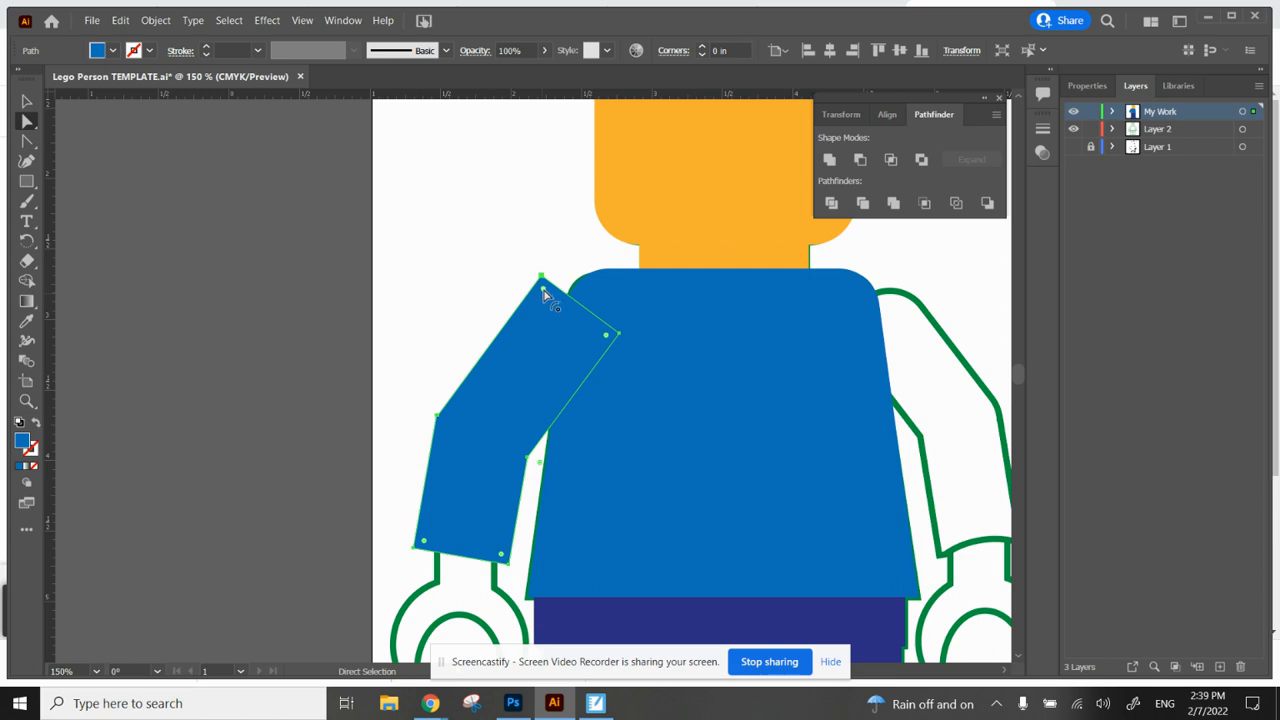
pyautogui.moveTo(543, 293); pyautogui.dragTo(561, 340)
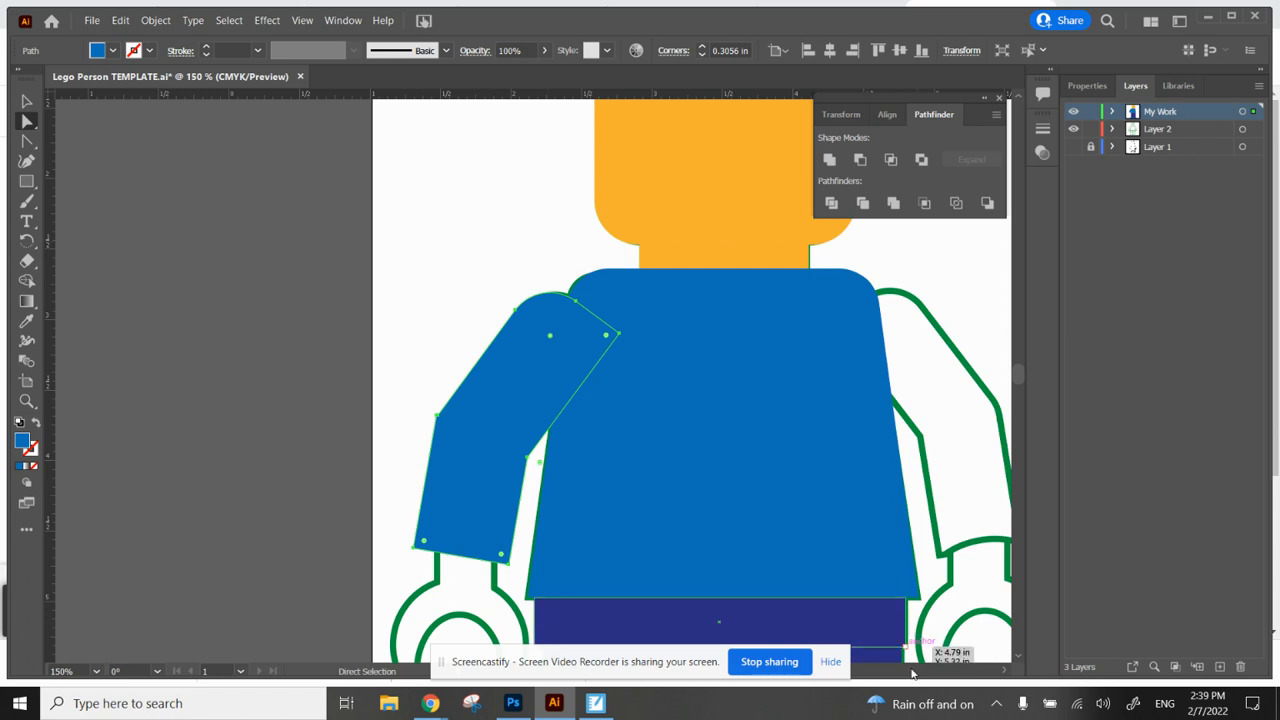
pyautogui.hscroll(3, 860, 530)
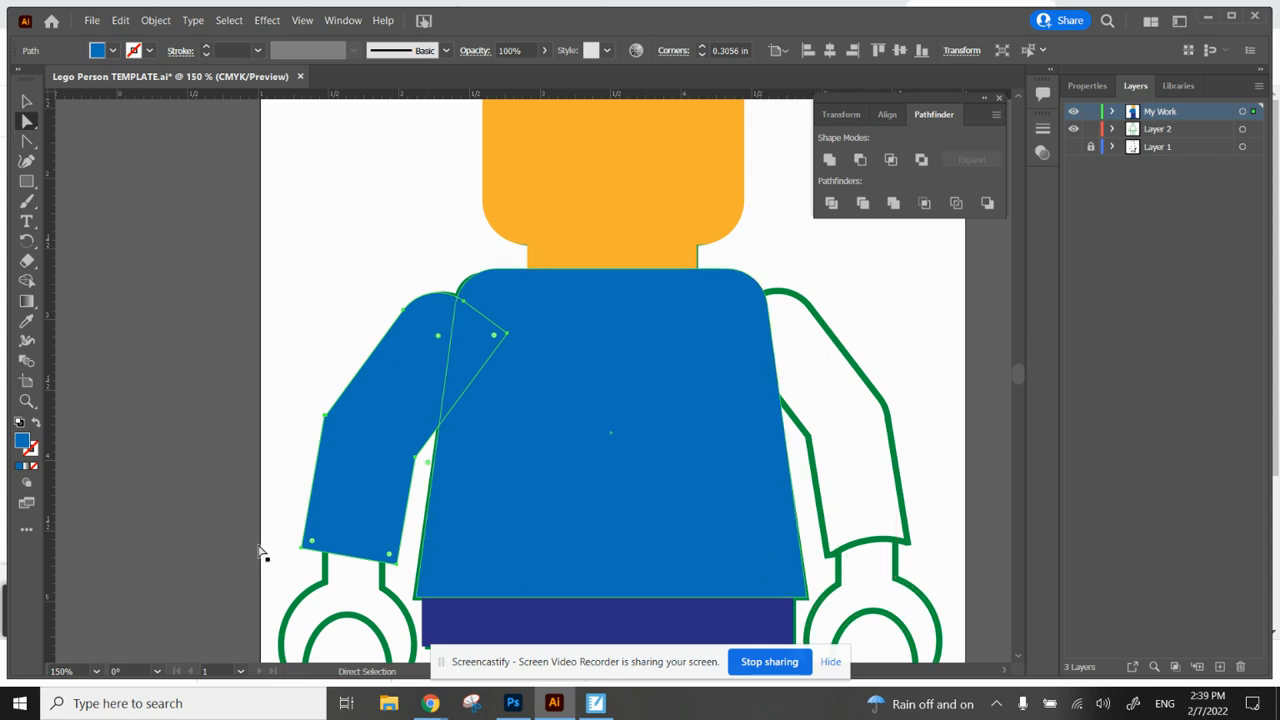
pyautogui.click(31, 181)
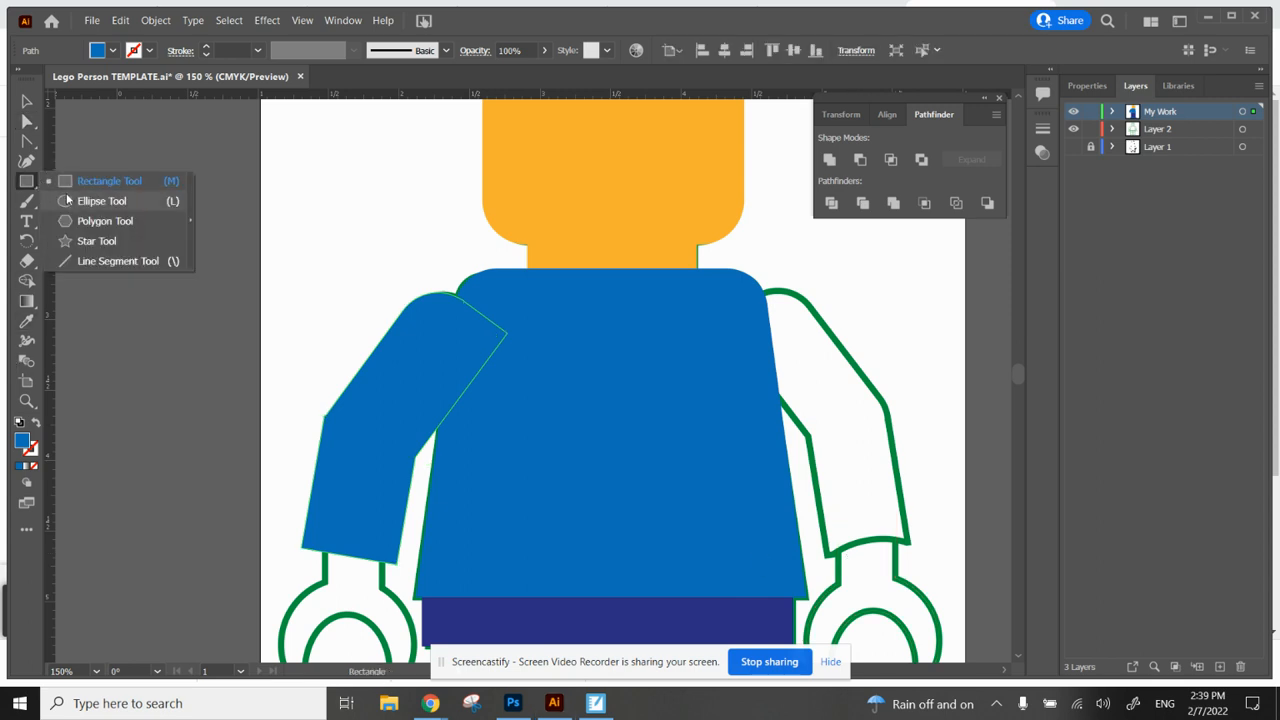
pyautogui.click(73, 199)
pyautogui.press('a')
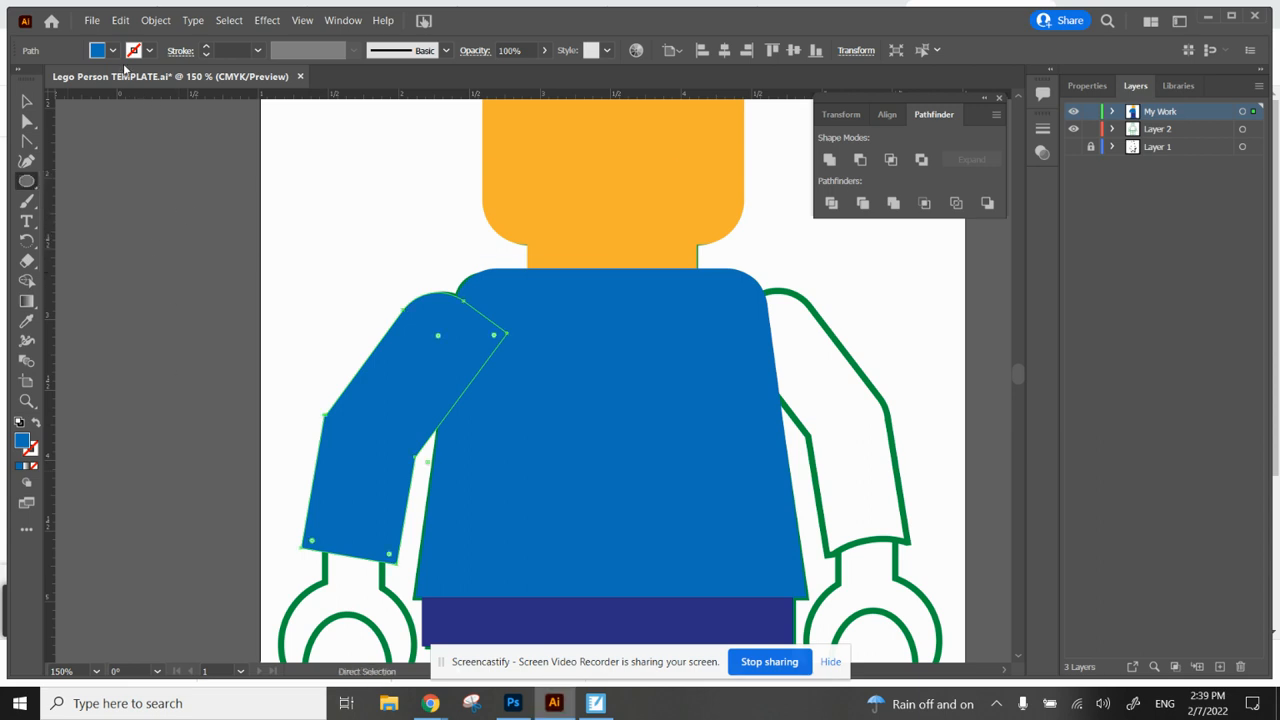
pyautogui.click(113, 51)
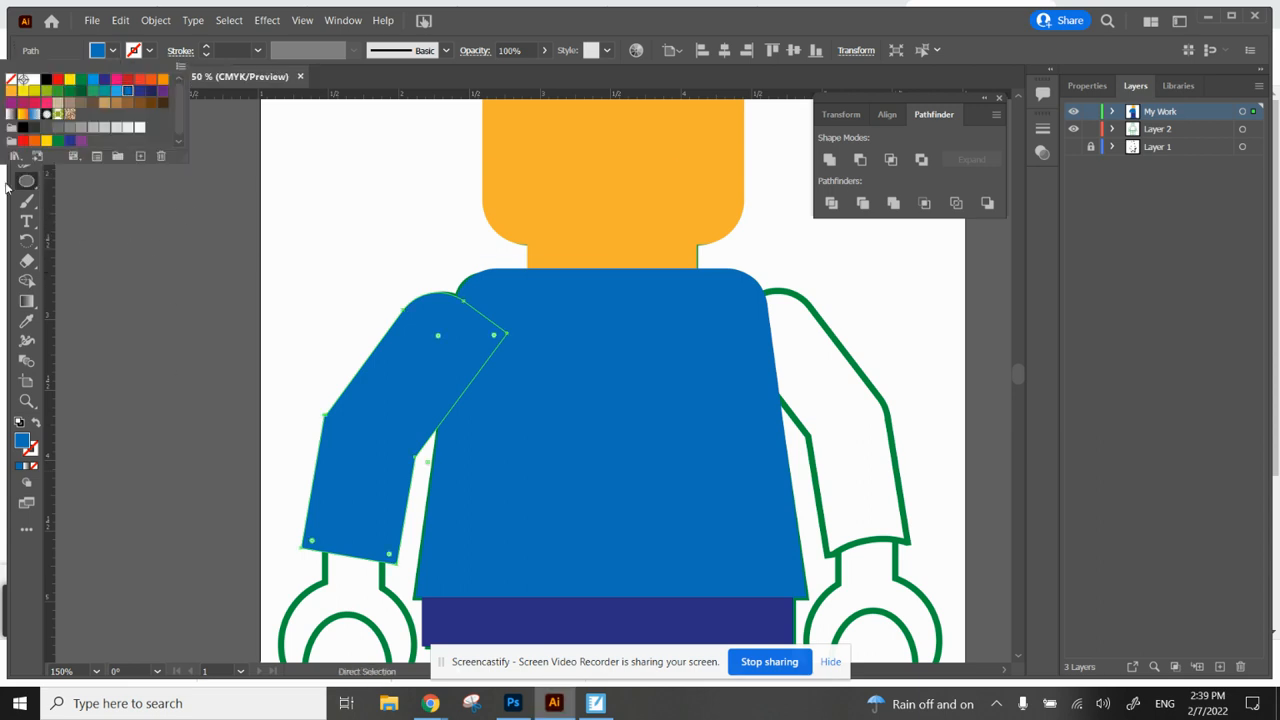
pyautogui.click(185, 207)
pyautogui.click(57, 133)
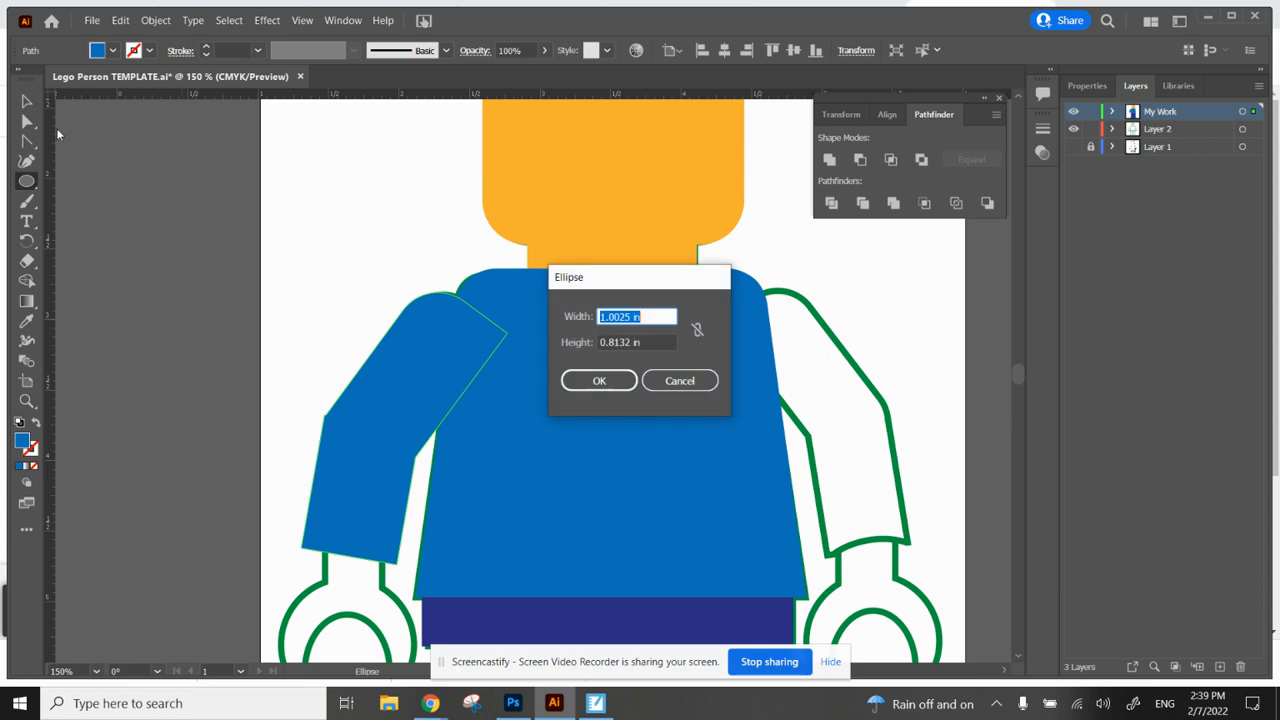
pyautogui.click(680, 381)
pyautogui.press('v')
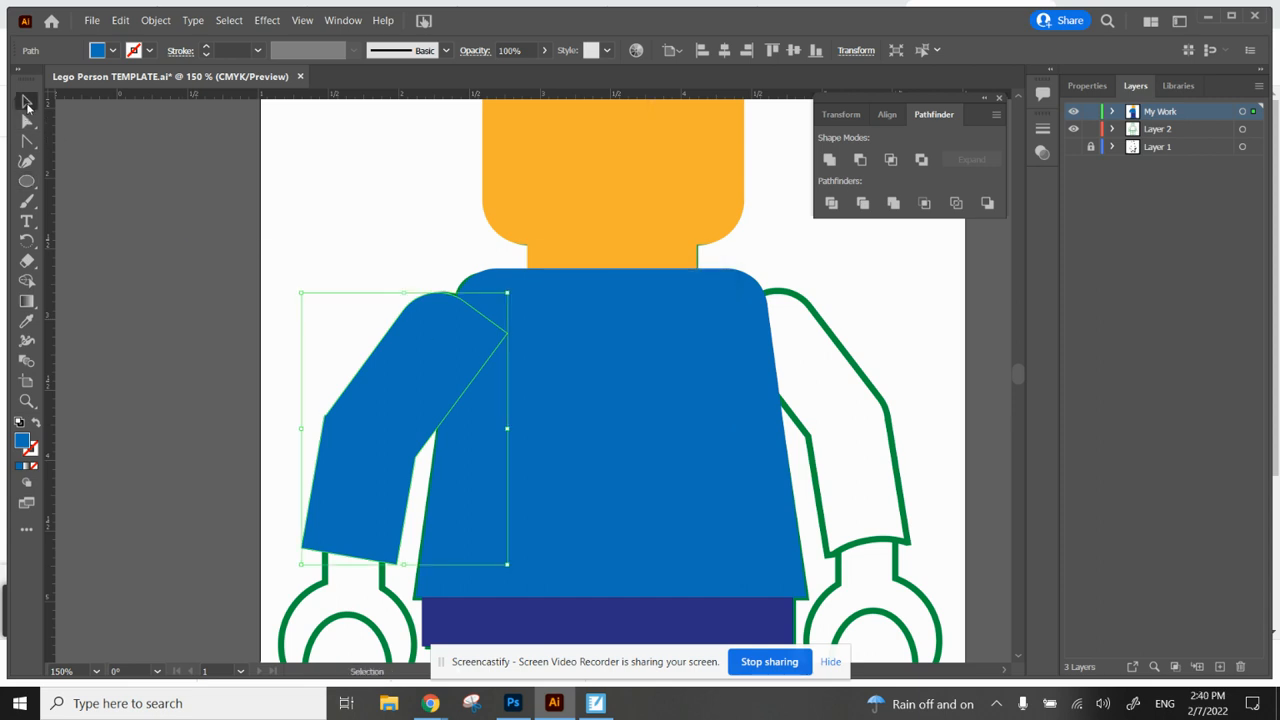
# Draw a pink ellipse across the left arm's lower end and tilt it to match the slope of the sleeve edge.
pyautogui.click(111, 239)
pyautogui.click(113, 50)
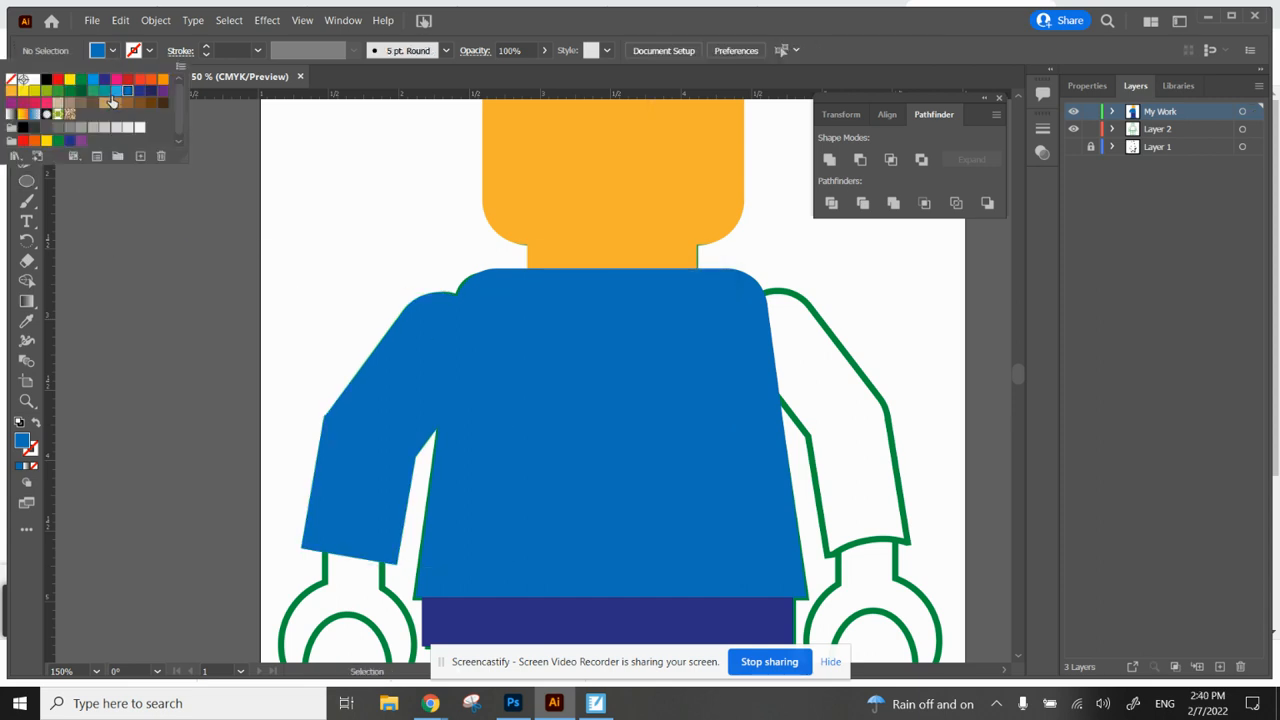
pyautogui.click(118, 79)
pyautogui.click(124, 220)
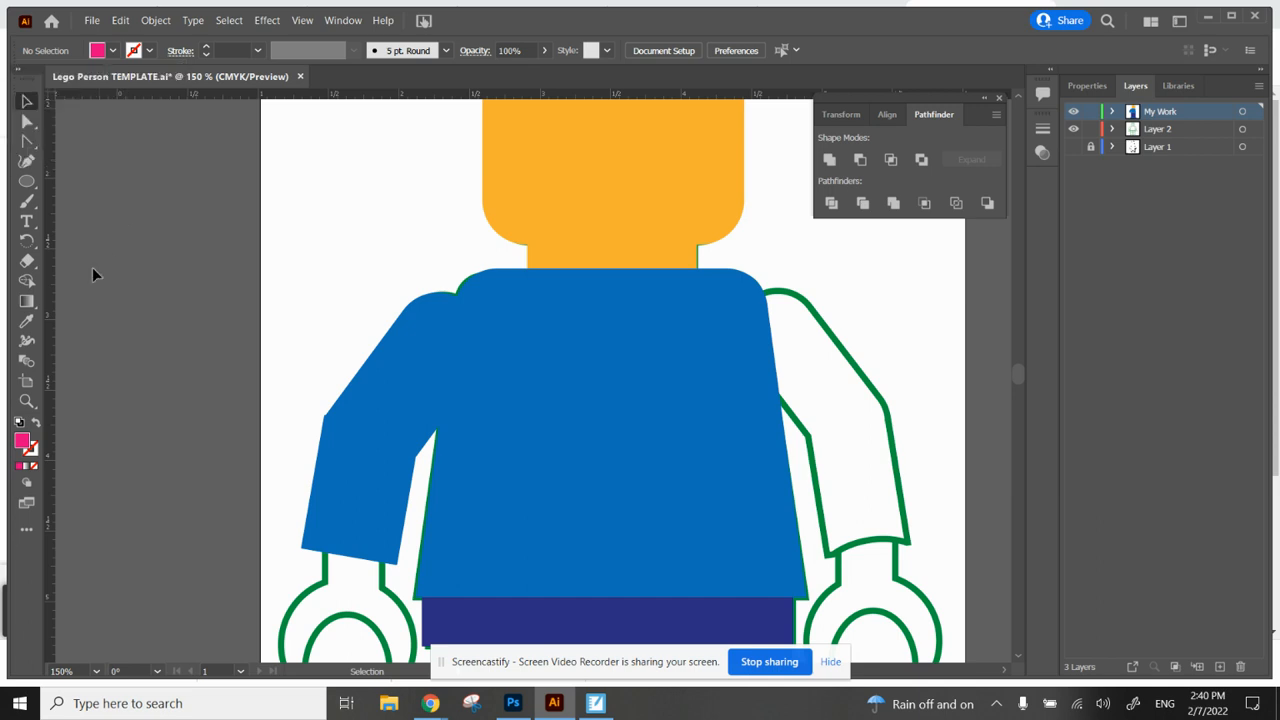
pyautogui.click(26, 181)
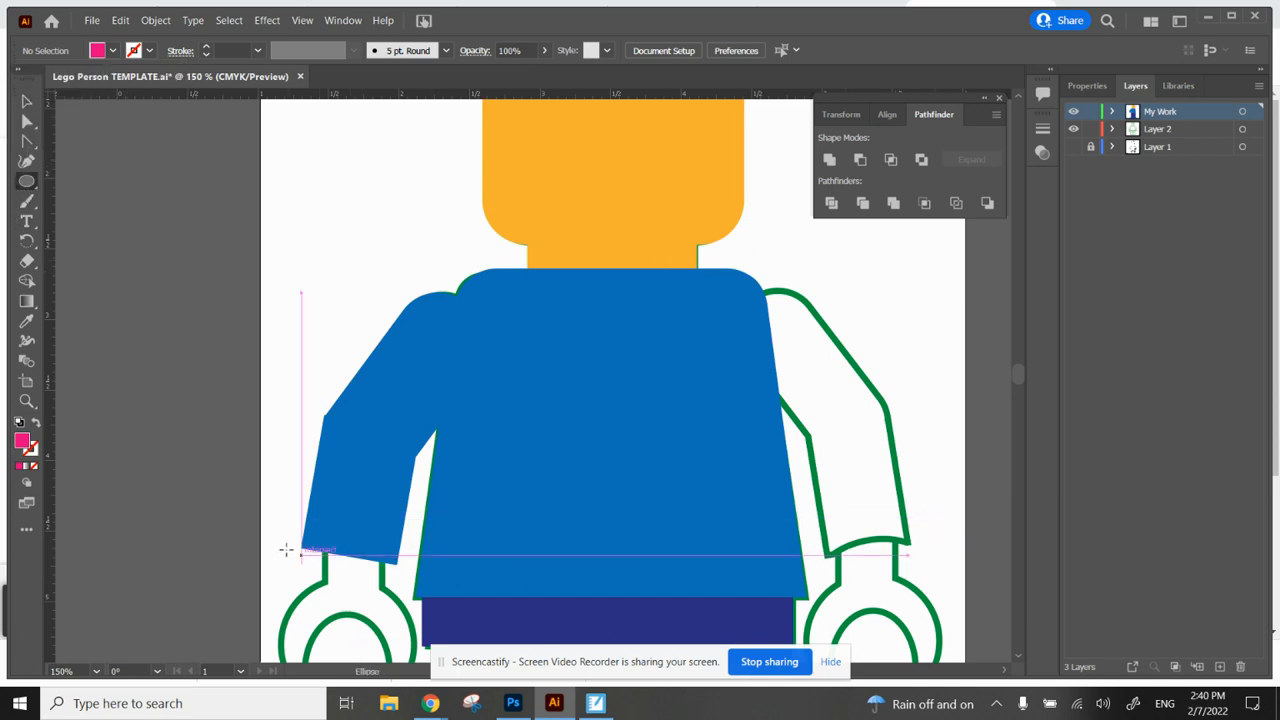
pyautogui.moveTo(281, 540); pyautogui.dragTo(409, 615)
pyautogui.moveTo(418, 536)
pyautogui.mouseDown()
pyautogui.moveTo(424, 556)
pyautogui.moveTo(420, 546)
pyautogui.mouseUp()
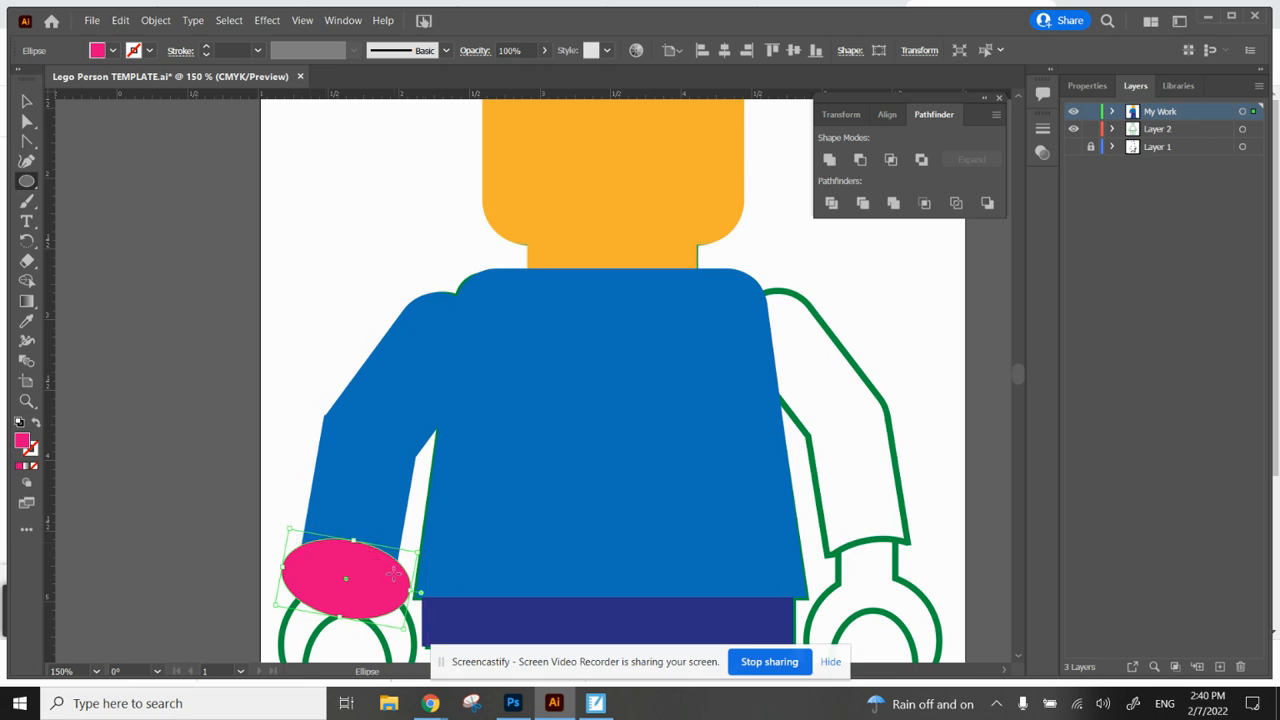
# Nudge the pink ellipse slightly down so its upper edge follows the template's sleeve curve.
pyautogui.press('Down')
pyautogui.press('Down')
pyautogui.press('Down')
pyautogui.press('Down')
pyautogui.press('Down')
pyautogui.press('Up')
pyautogui.press('Up')
pyautogui.press('Up')
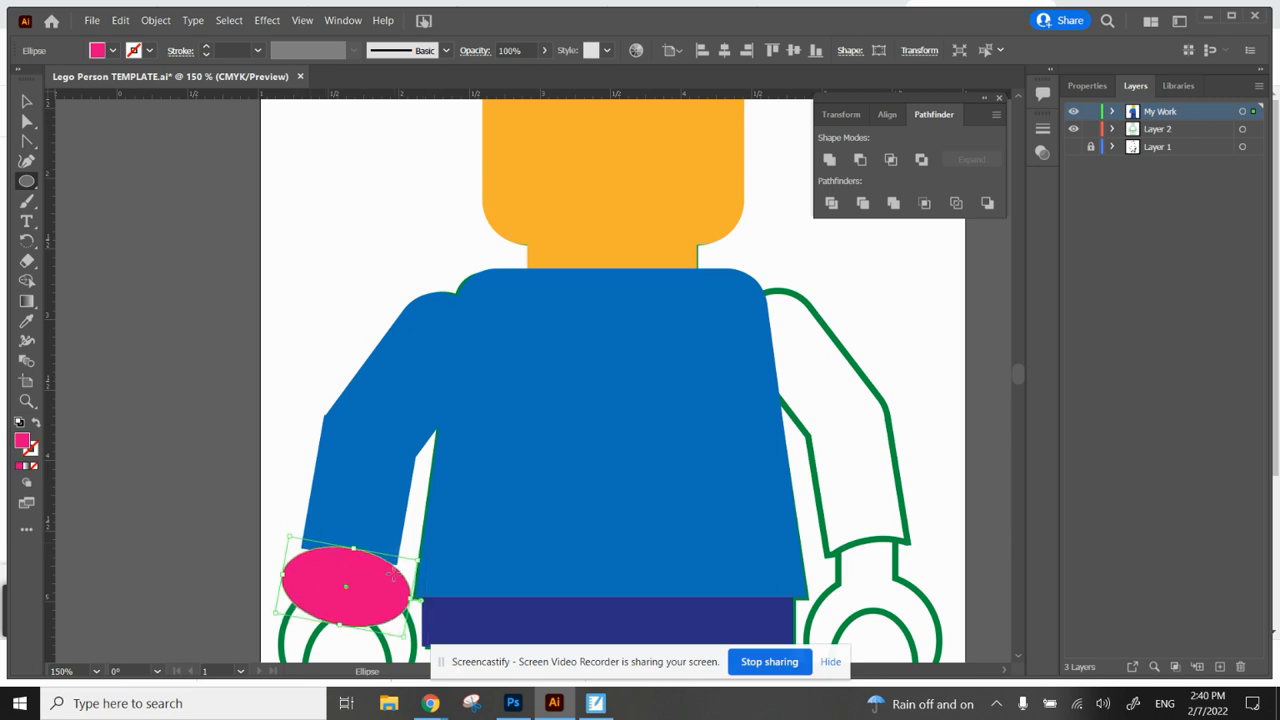
# Subtract the pink ellipse from the left arm with Minus Front to give the sleeve a curved end.
pyautogui.hotkey('ctrl', '+')
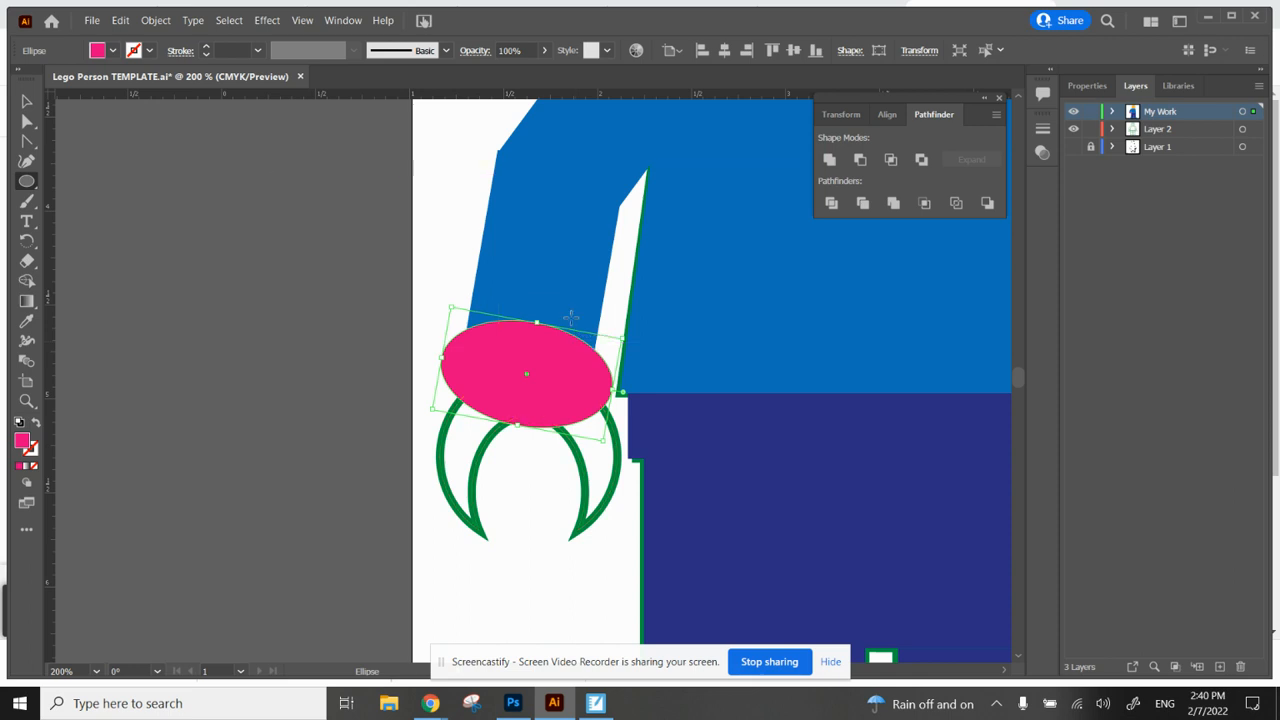
pyautogui.hotkey('ctrl', '-')
pyautogui.hotkey('ctrl', '-')
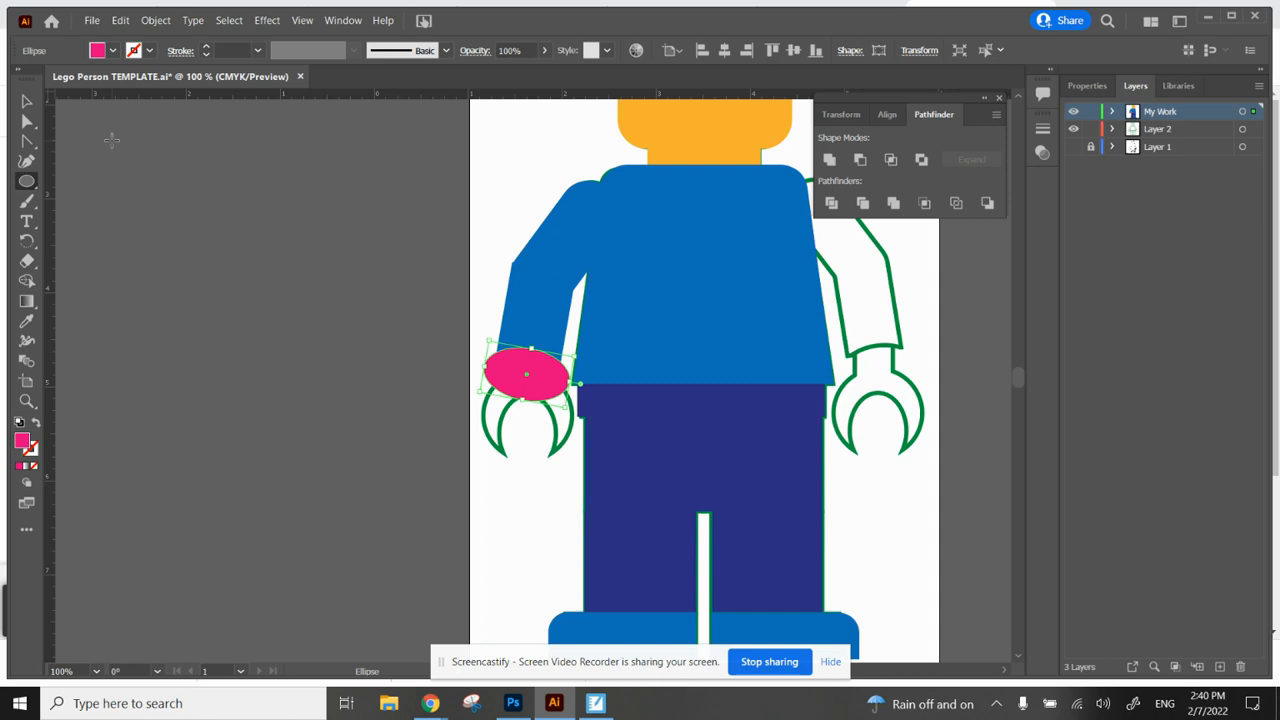
pyautogui.click(27, 102)
pyautogui.click(519, 316)
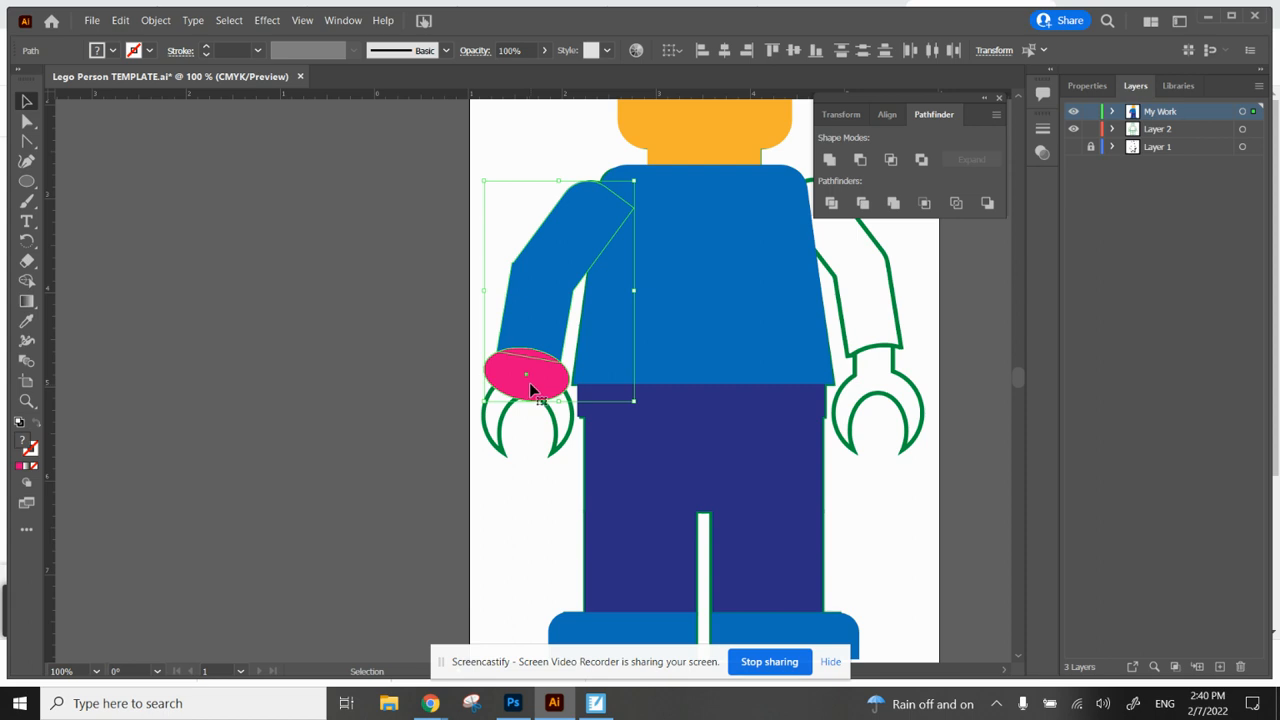
pyautogui.click(860, 161)
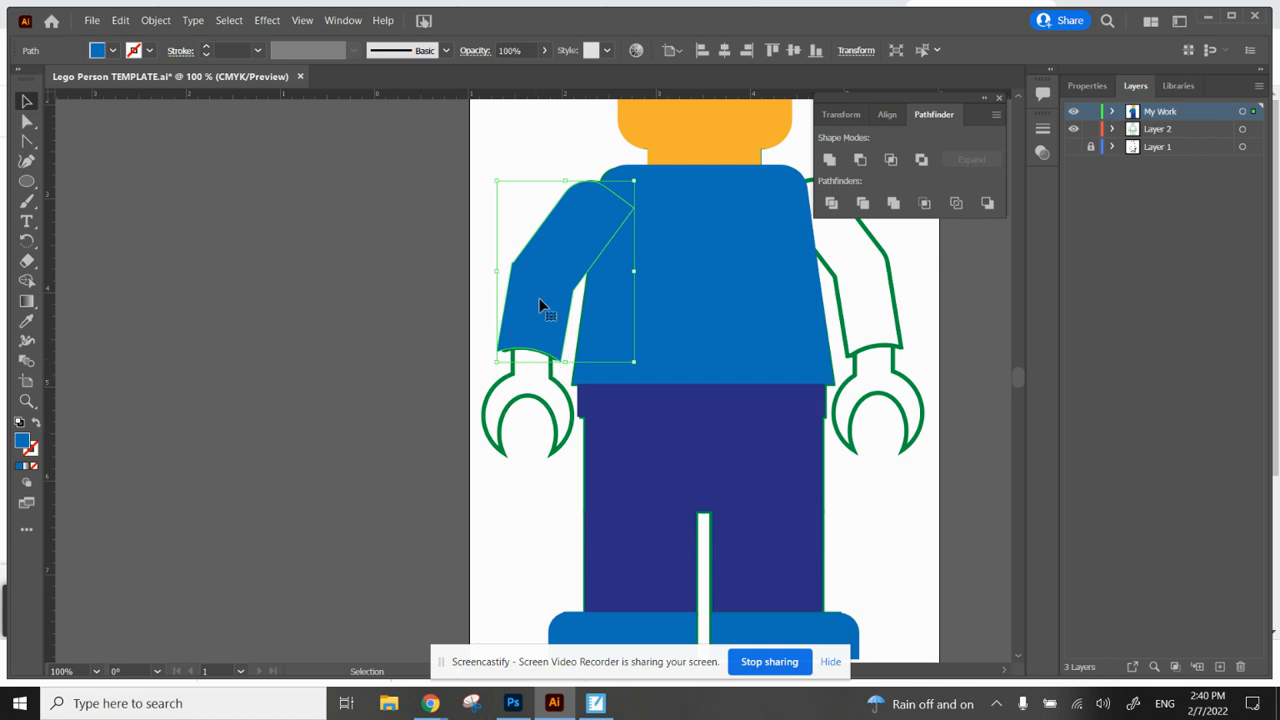
pyautogui.click(492, 203)
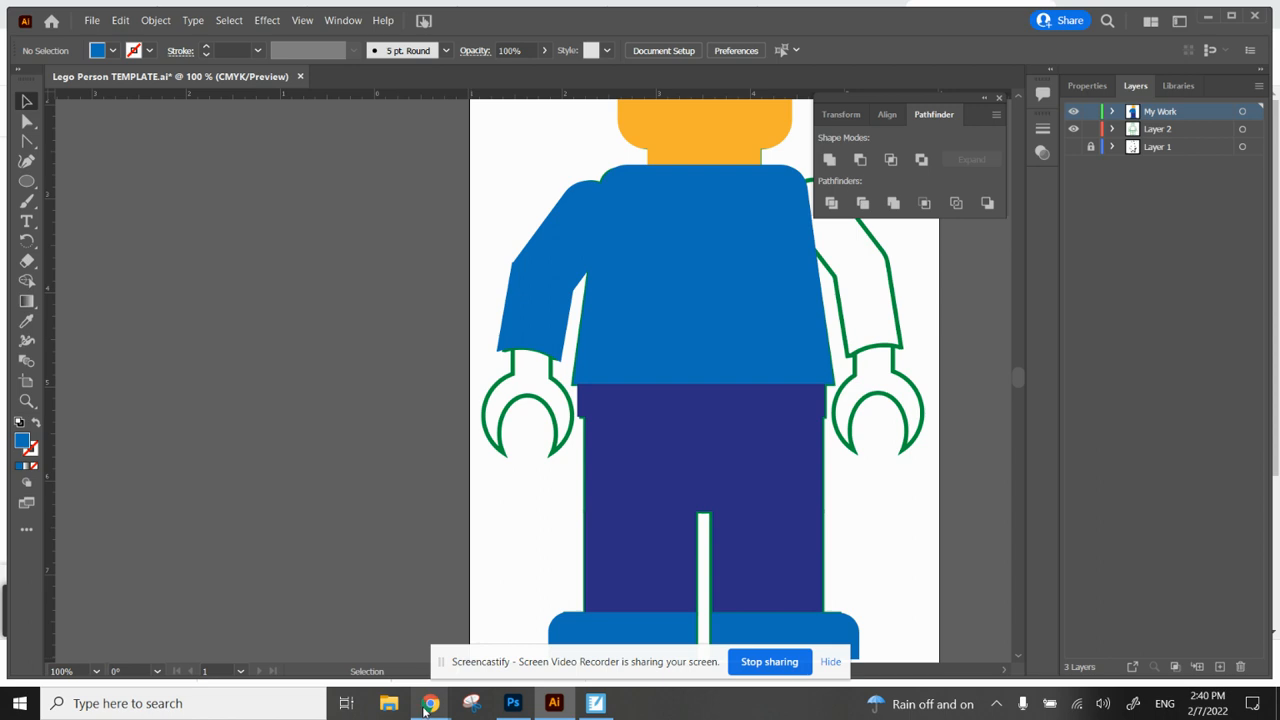
pyautogui.moveTo(424, 705)
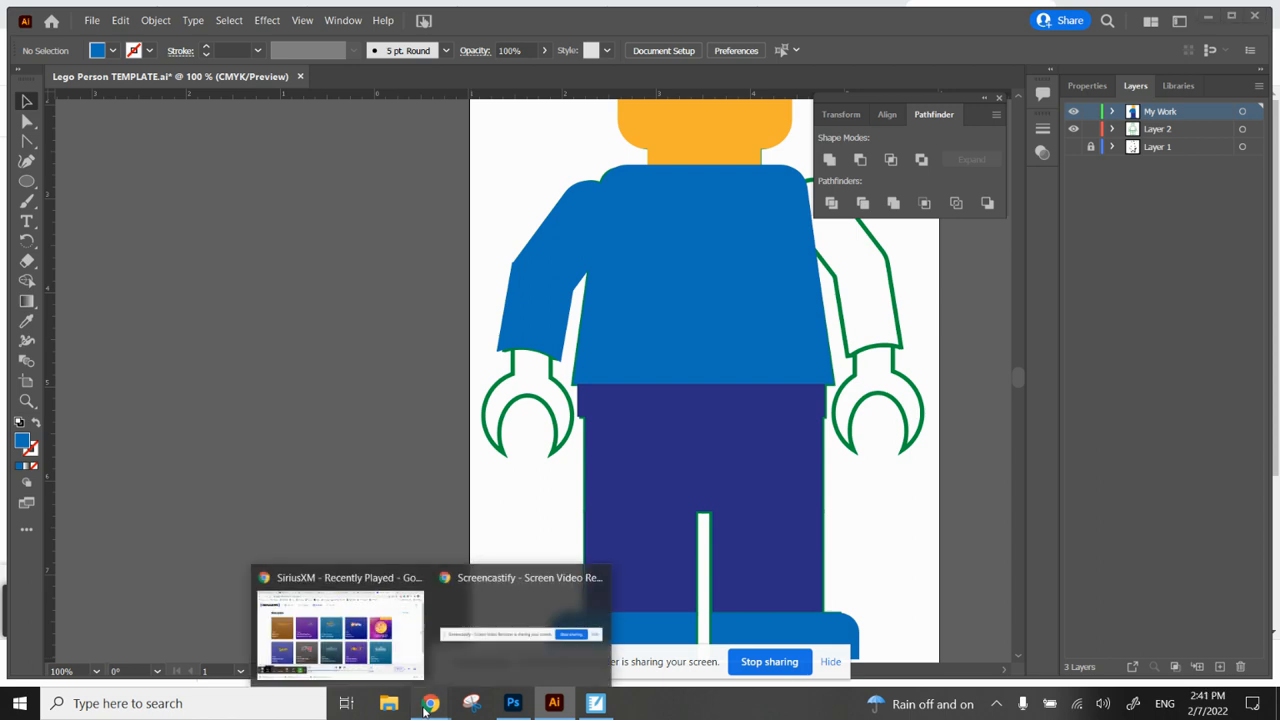
pyautogui.click(412, 610)
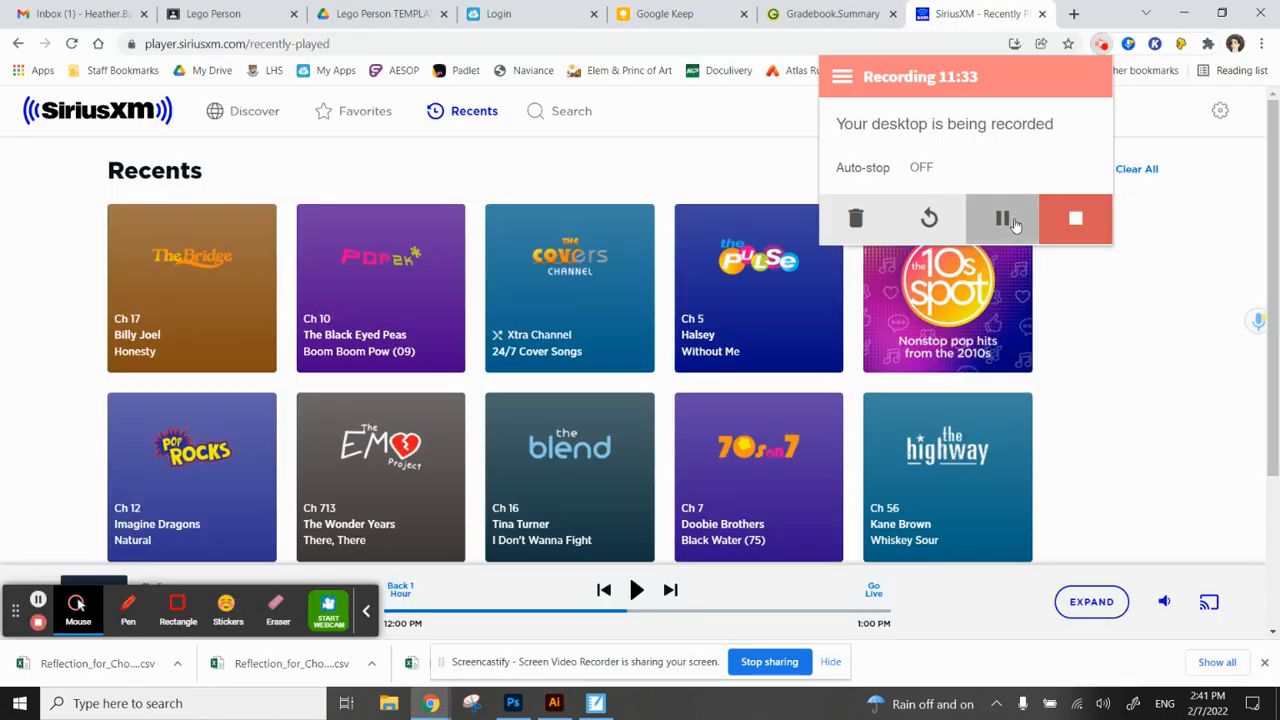
pyautogui.click(554, 705)
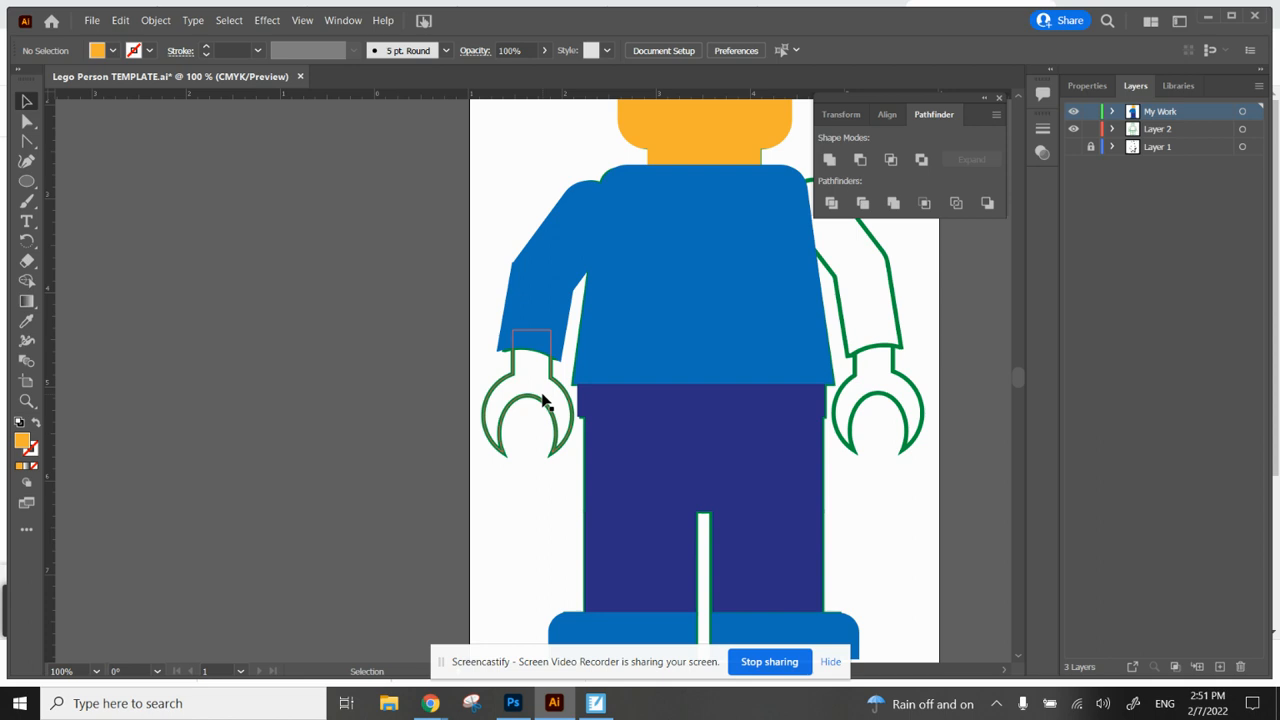
# Set the display projection to Duplicate and draw an orange rectangle over the left wrist, overlapping the sleeve and hand.
pyautogui.click(27, 183)
pyautogui.moveTo(29, 186); pyautogui.dragTo(72, 181)
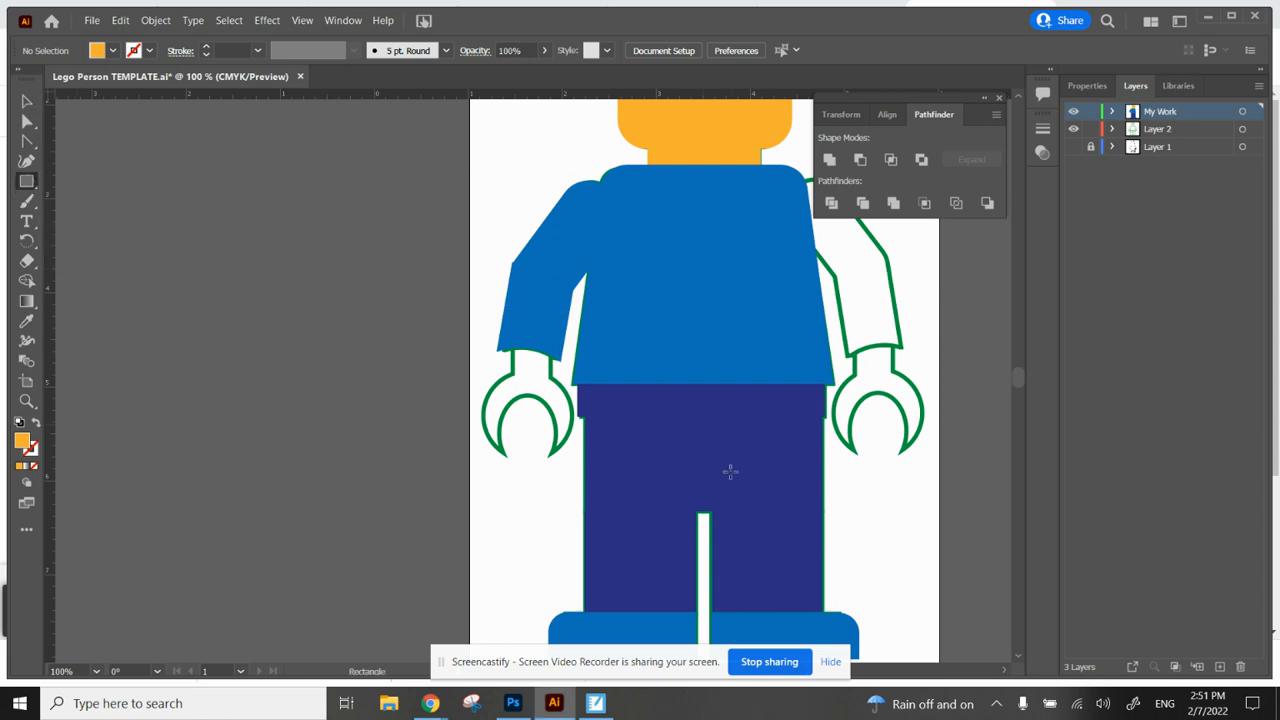
pyautogui.press('super+p')
pyautogui.click(1175, 183)
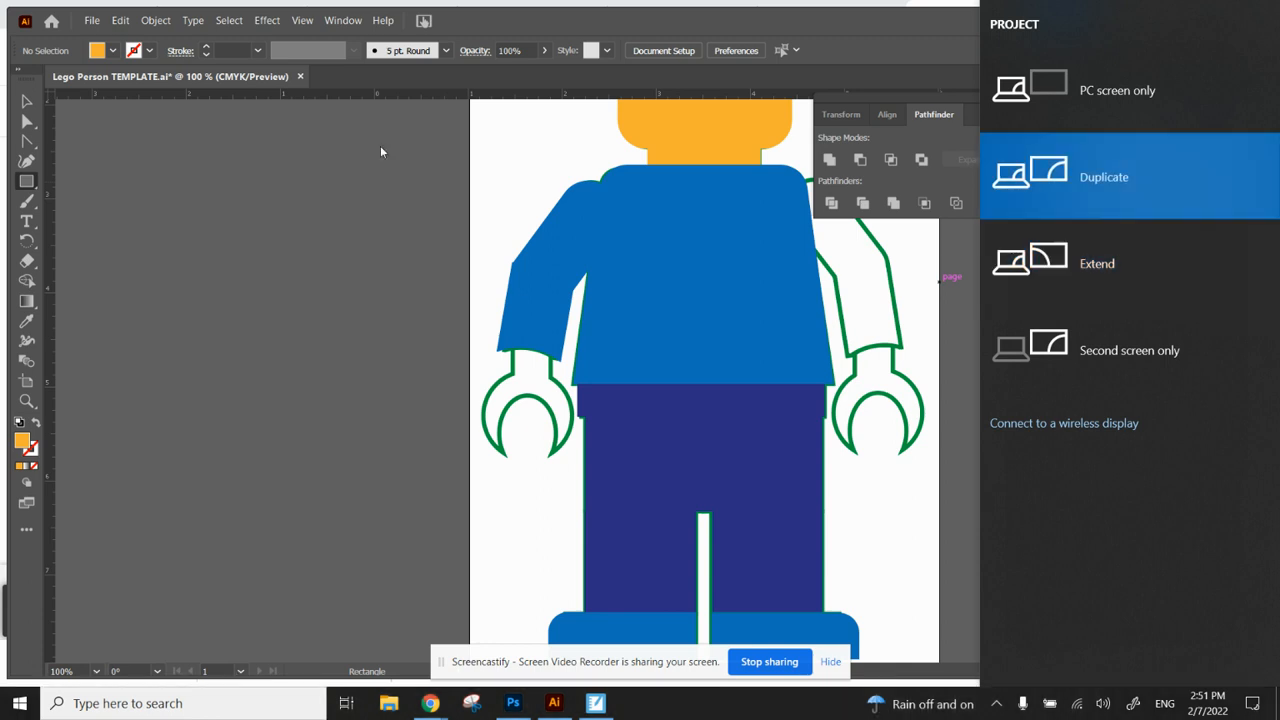
pyautogui.click(845, 35)
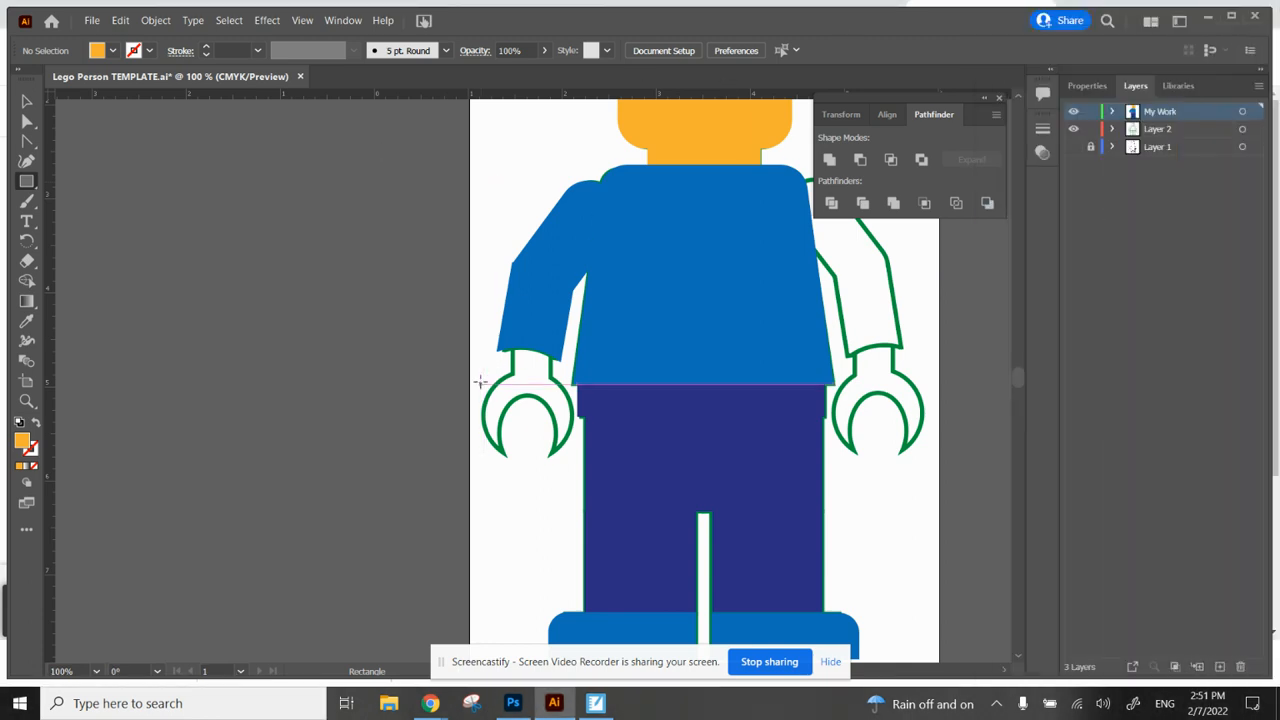
pyautogui.moveTo(513, 342)
pyautogui.mouseDown()
pyautogui.moveTo(546, 400)
pyautogui.moveTo(511, 368)
pyautogui.moveTo(551, 368)
pyautogui.mouseUp()
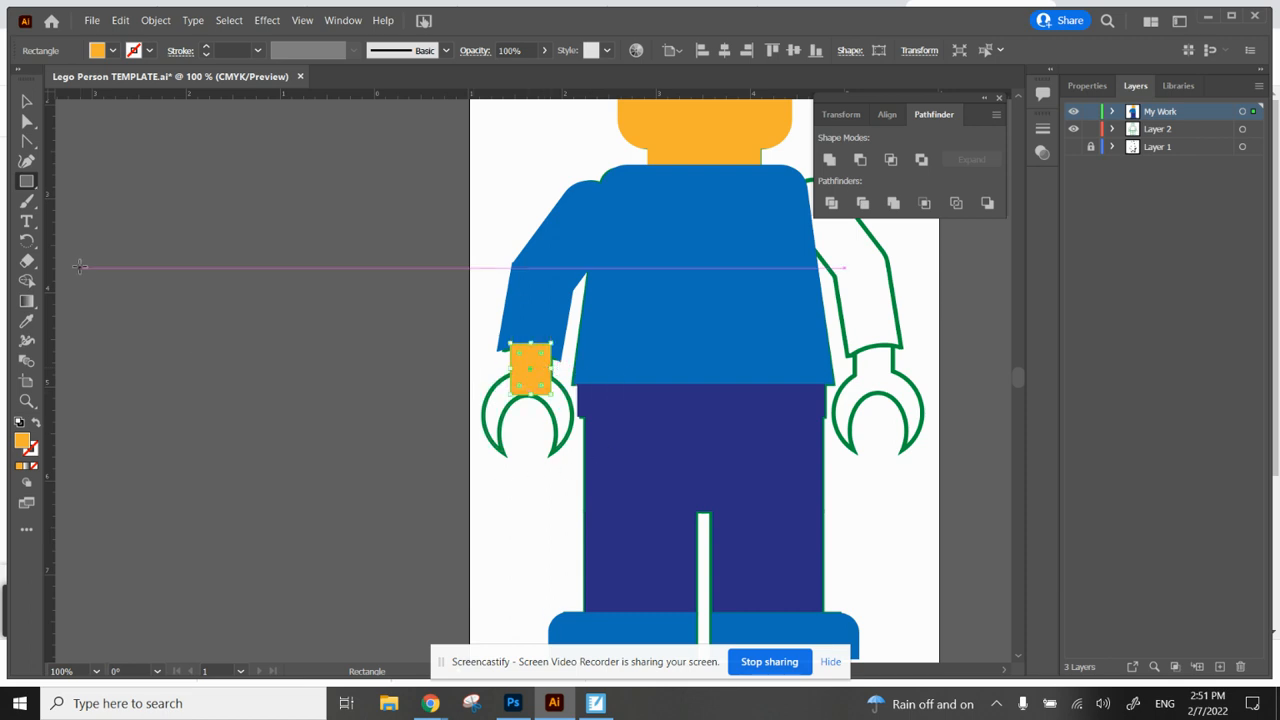
# Draw an orange ellipse over the left hand's outer outline and lower its opacity to 47%.
pyautogui.moveTo(27, 181); pyautogui.dragTo(100, 203)
pyautogui.moveTo(483, 366); pyautogui.dragTo(572, 461)
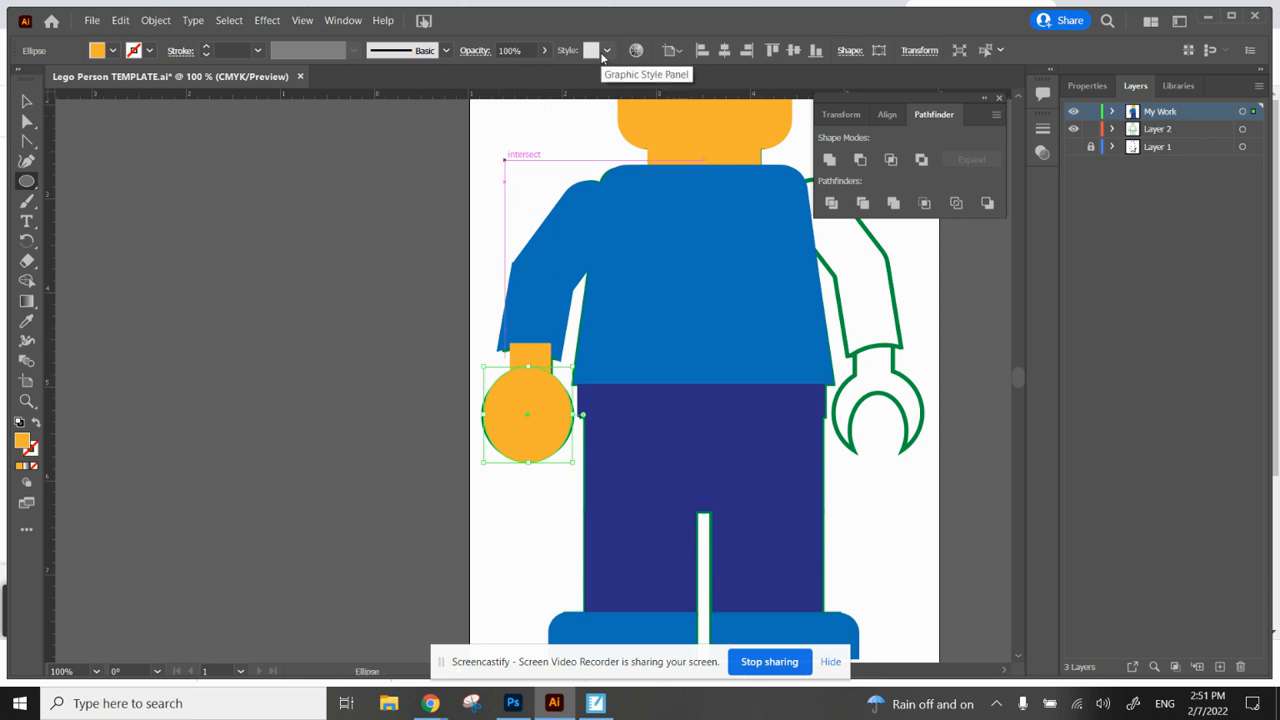
pyautogui.click(544, 50)
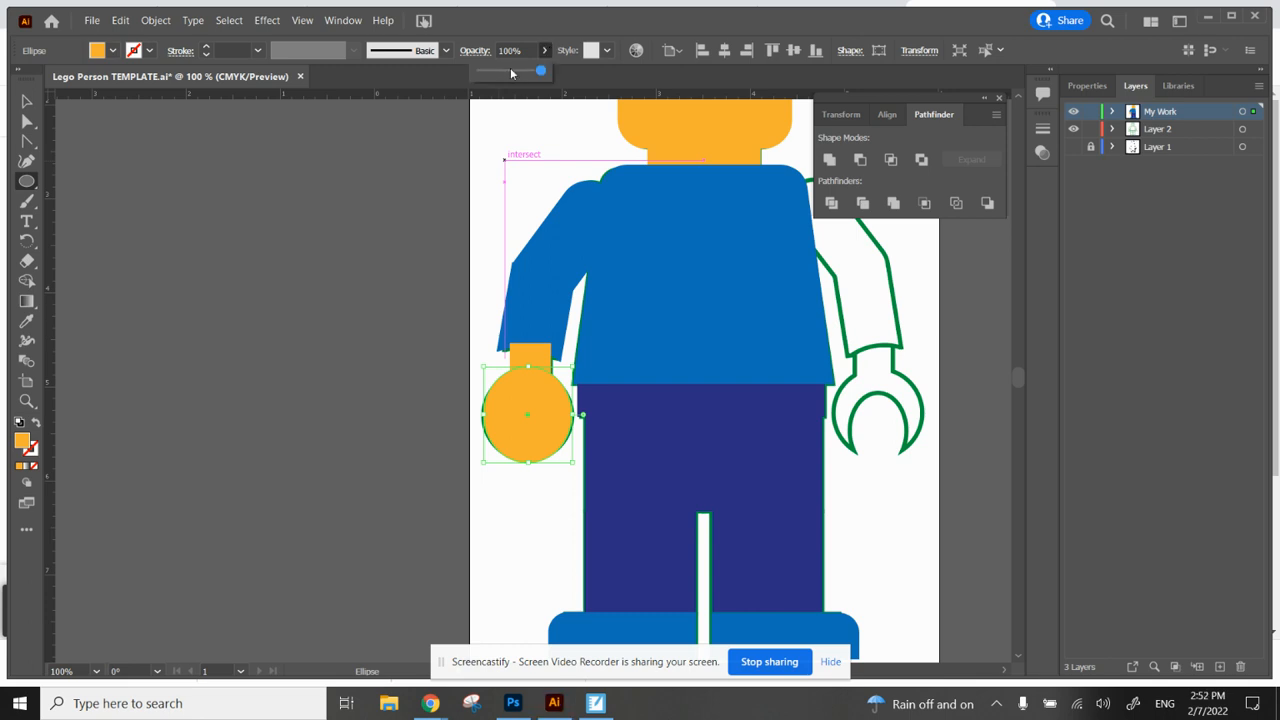
pyautogui.click(510, 73)
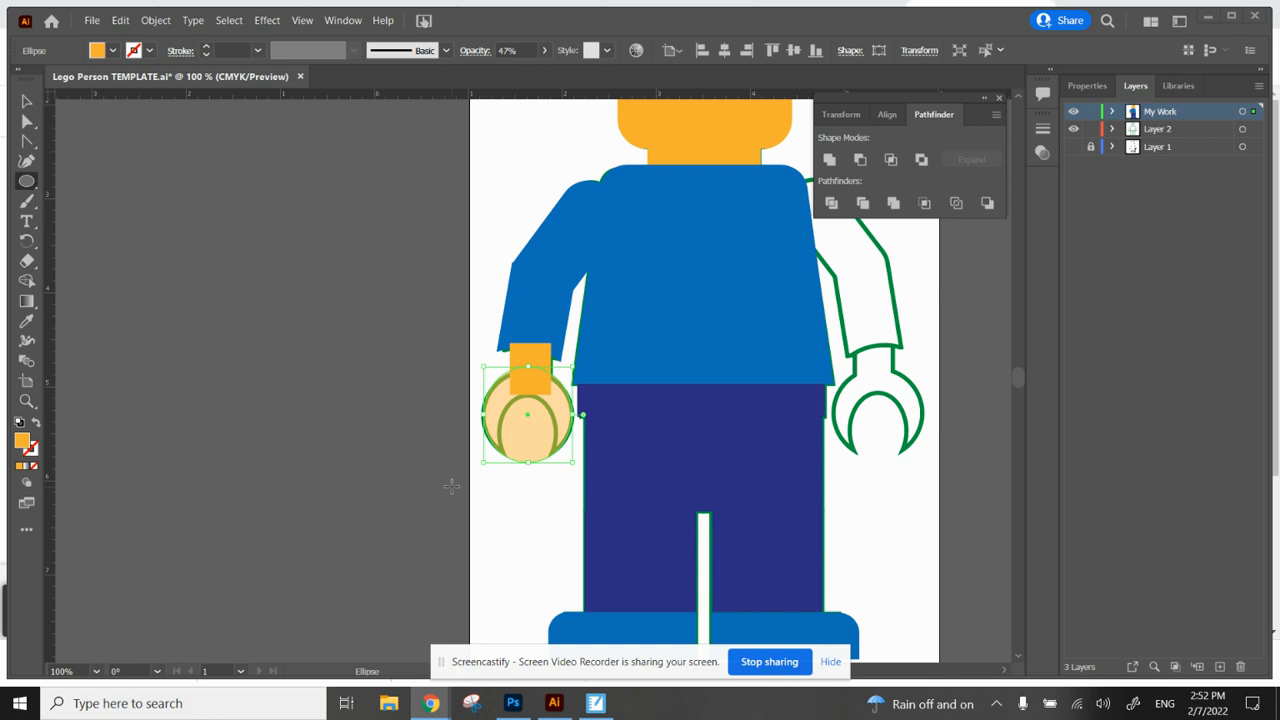
pyautogui.click(27, 101)
pyautogui.click(105, 207)
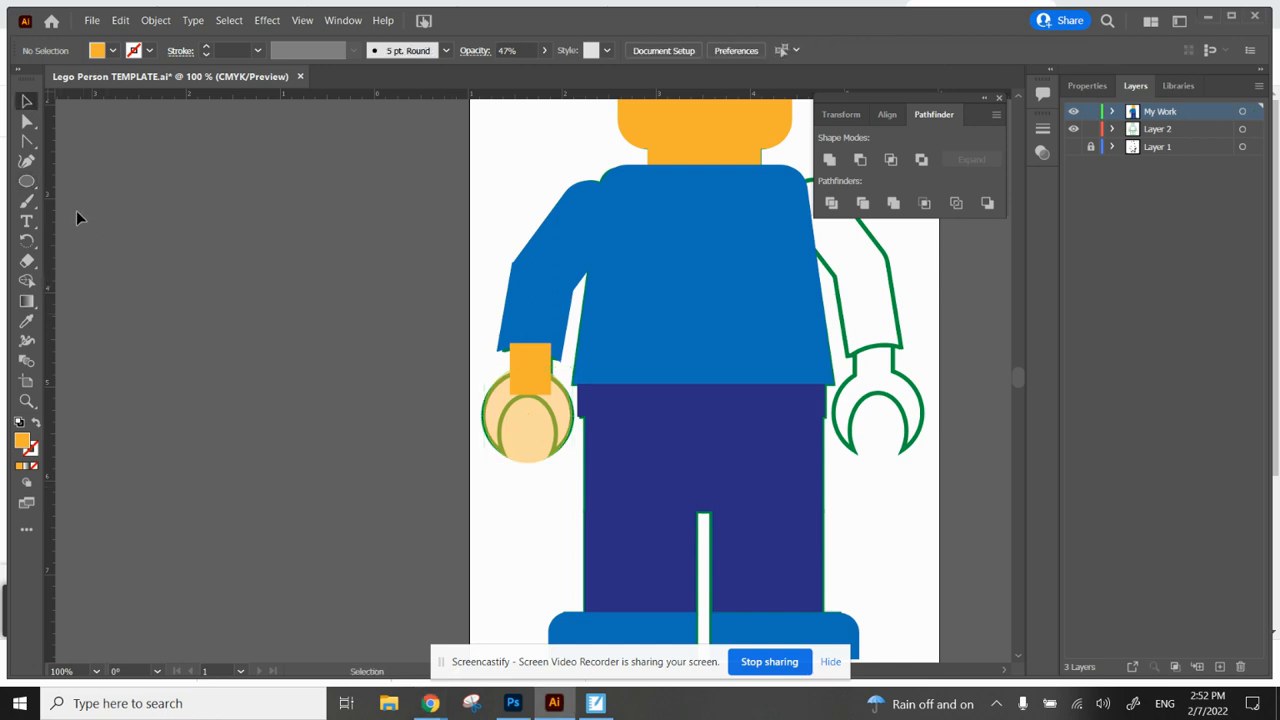
# Draw a pink ellipse over the left hand's inner opening and widen it to match the template's inner curve.
pyautogui.click(27, 181)
pyautogui.click(112, 52)
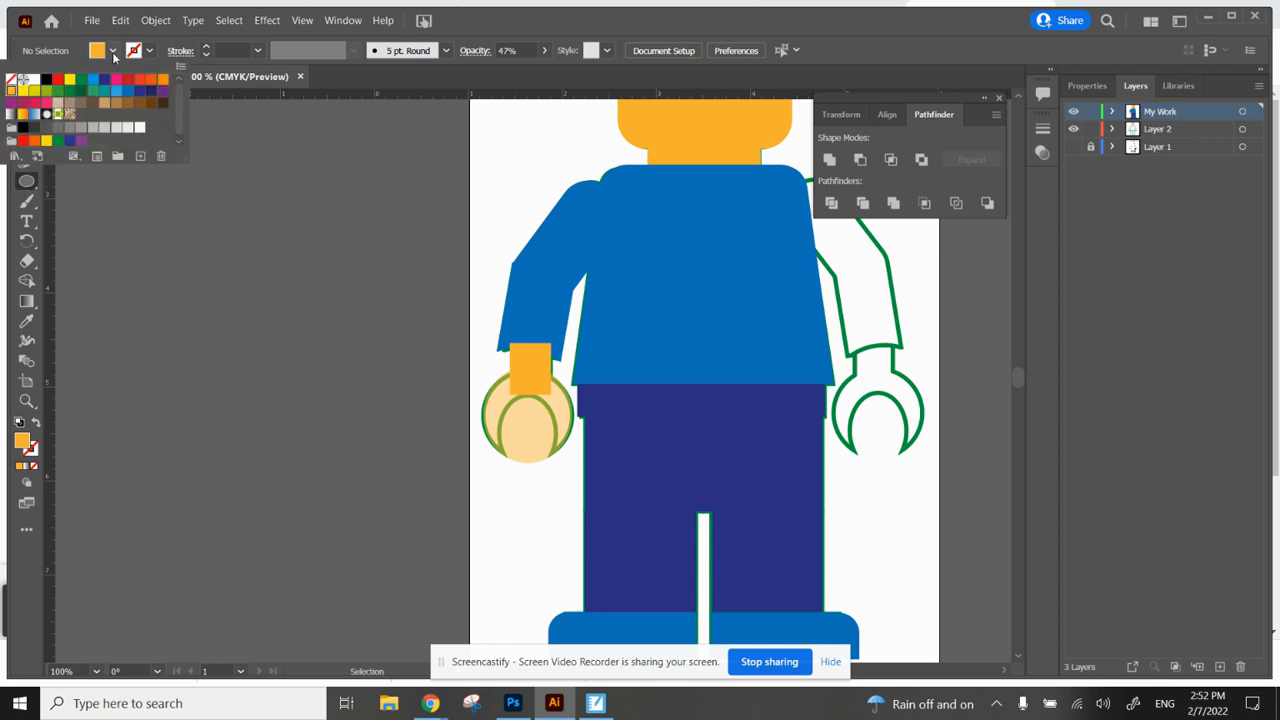
pyautogui.click(116, 78)
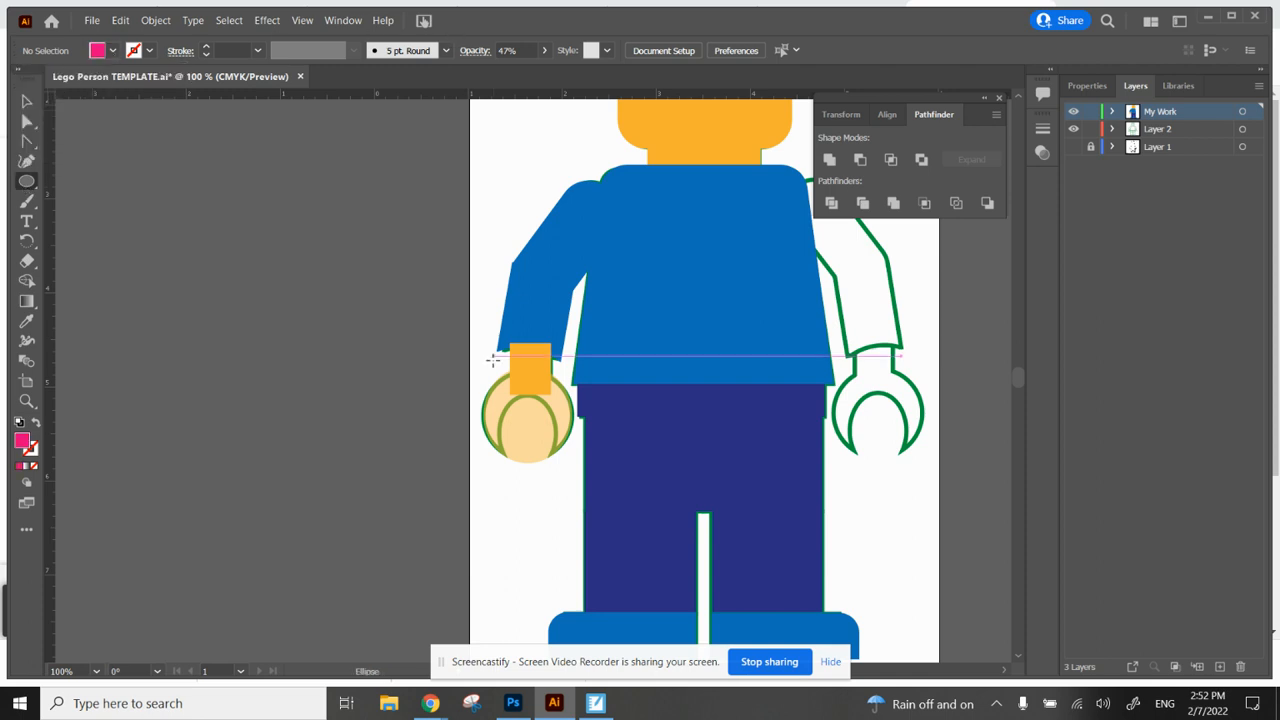
pyautogui.moveTo(505, 393); pyautogui.dragTo(558, 485)
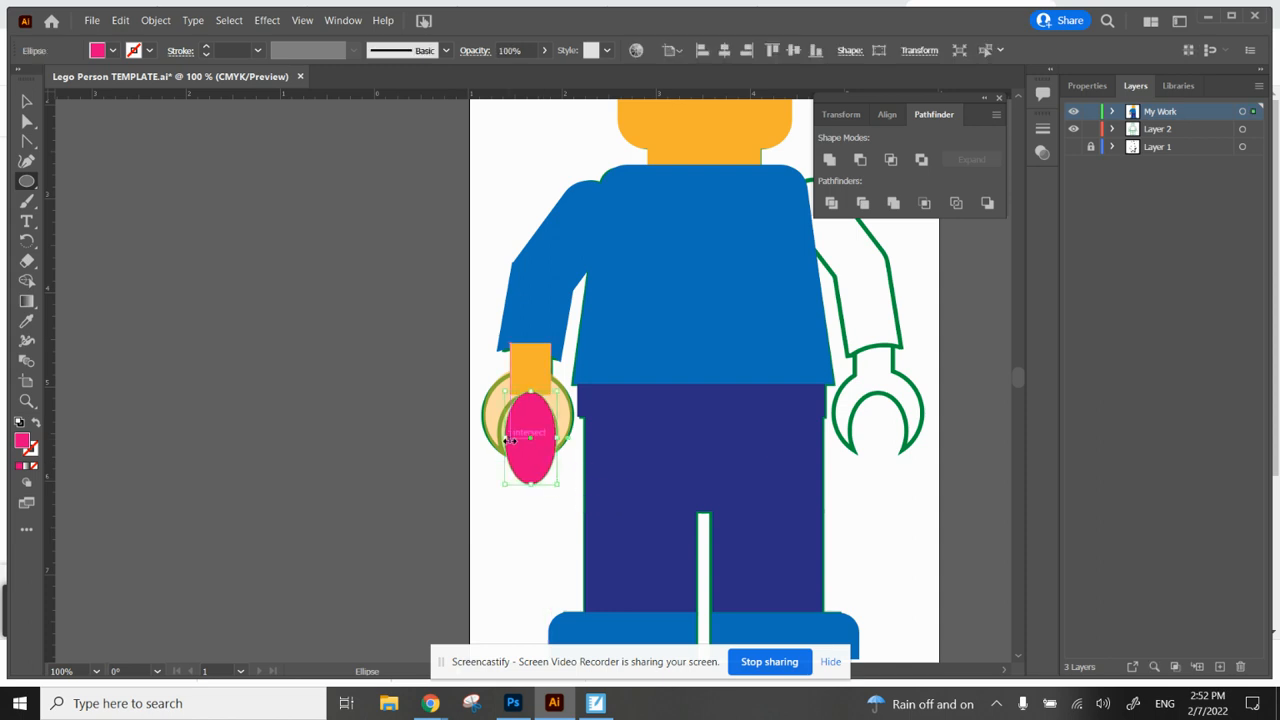
pyautogui.moveTo(508, 440); pyautogui.dragTo(501, 441)
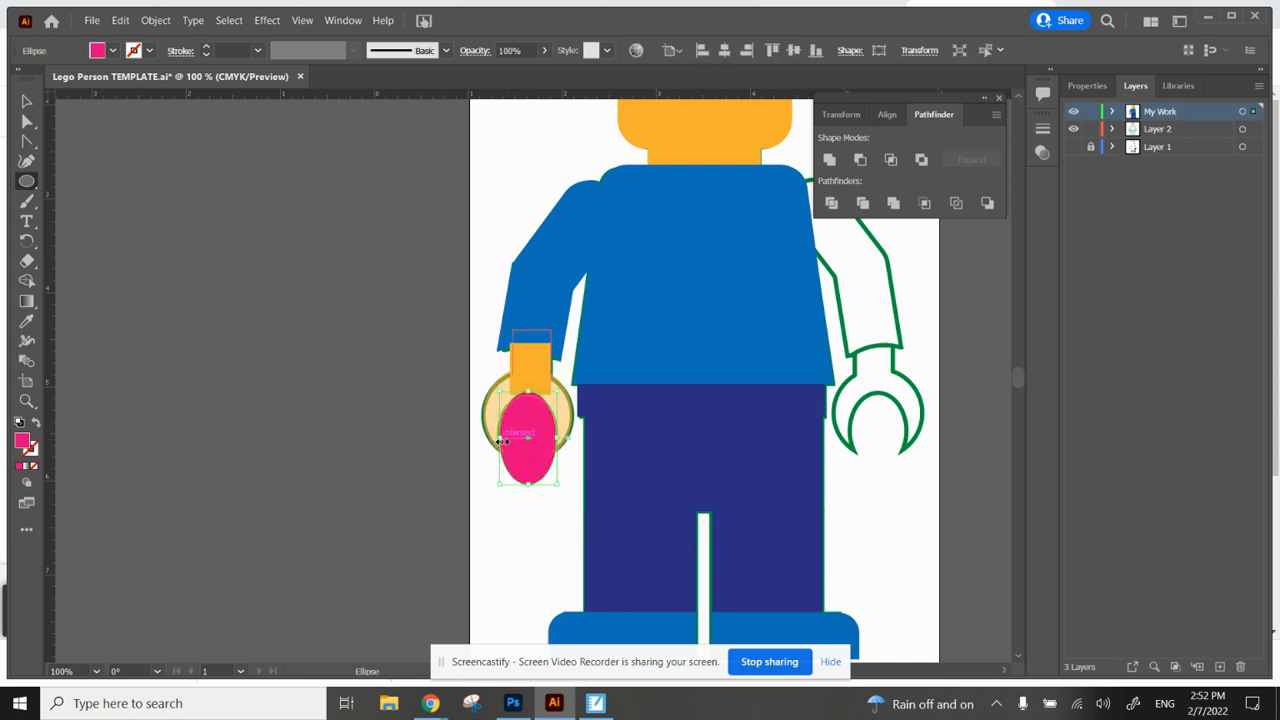
# Subtract the pink ellipse from the left hand's orange ellipse with Minus Front.
pyautogui.click(24, 102)
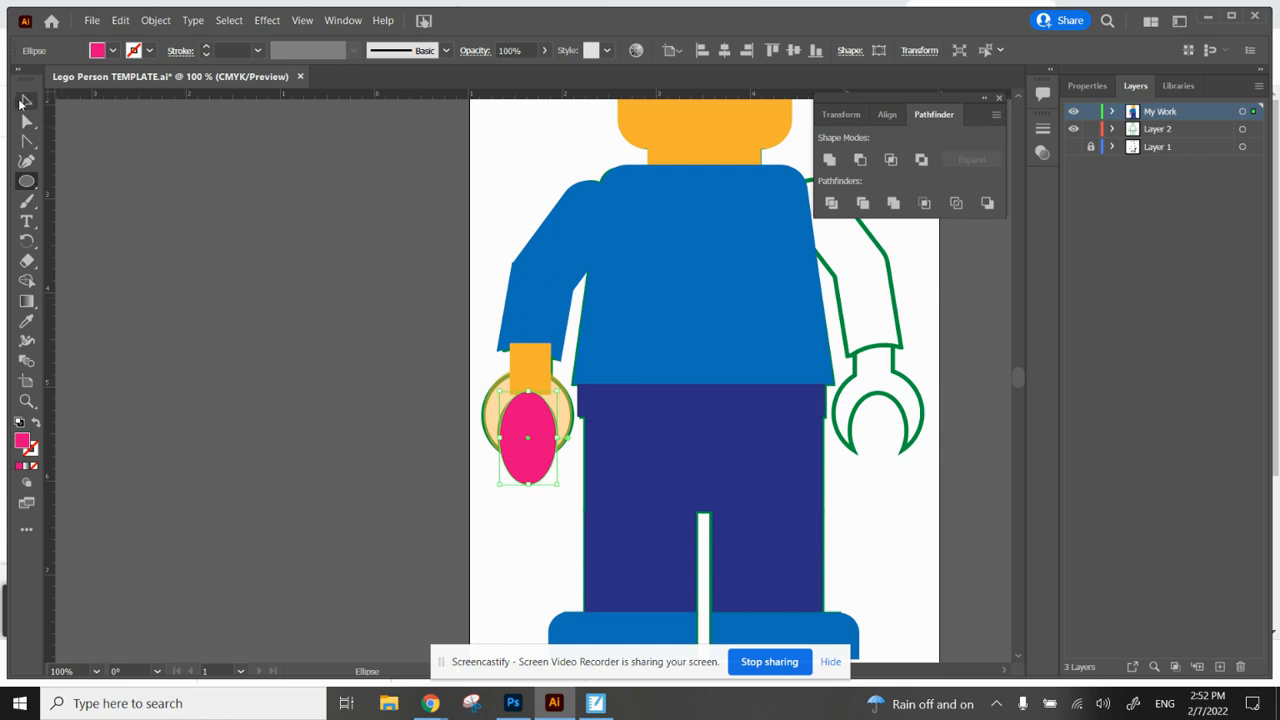
pyautogui.keyDown('shift'); pyautogui.click(568, 425); pyautogui.keyUp('shift')
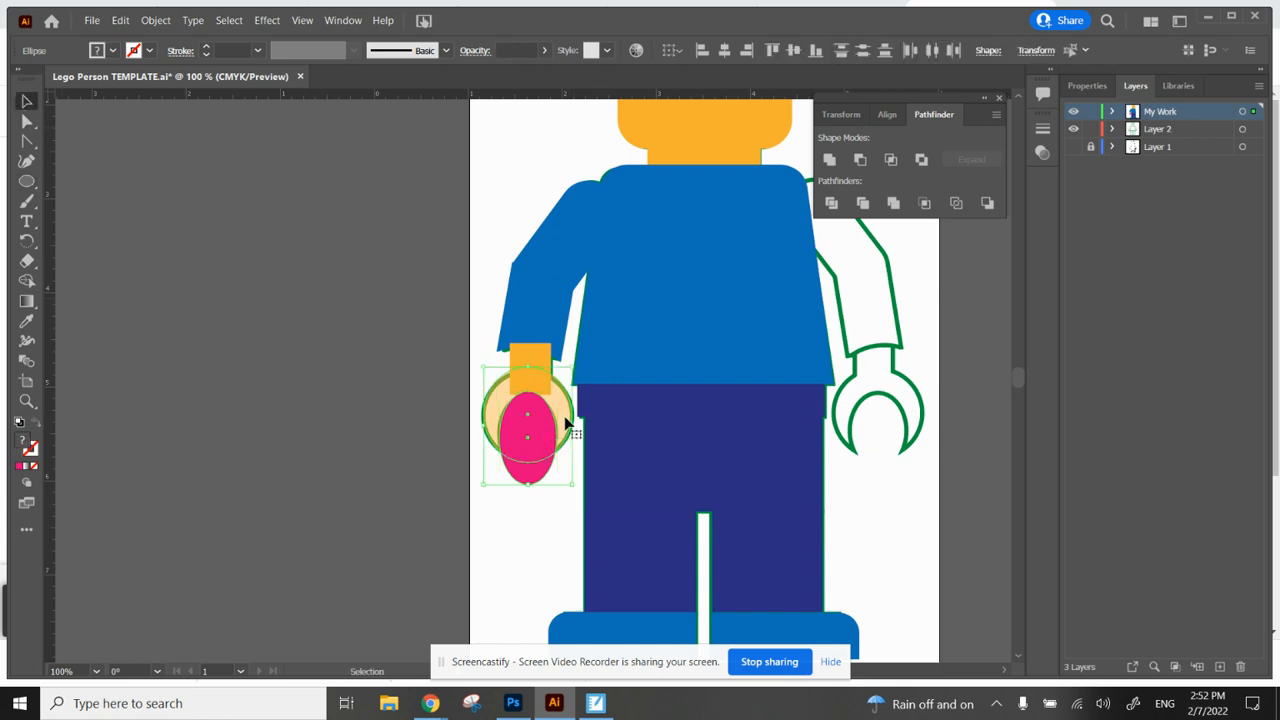
pyautogui.click(861, 160)
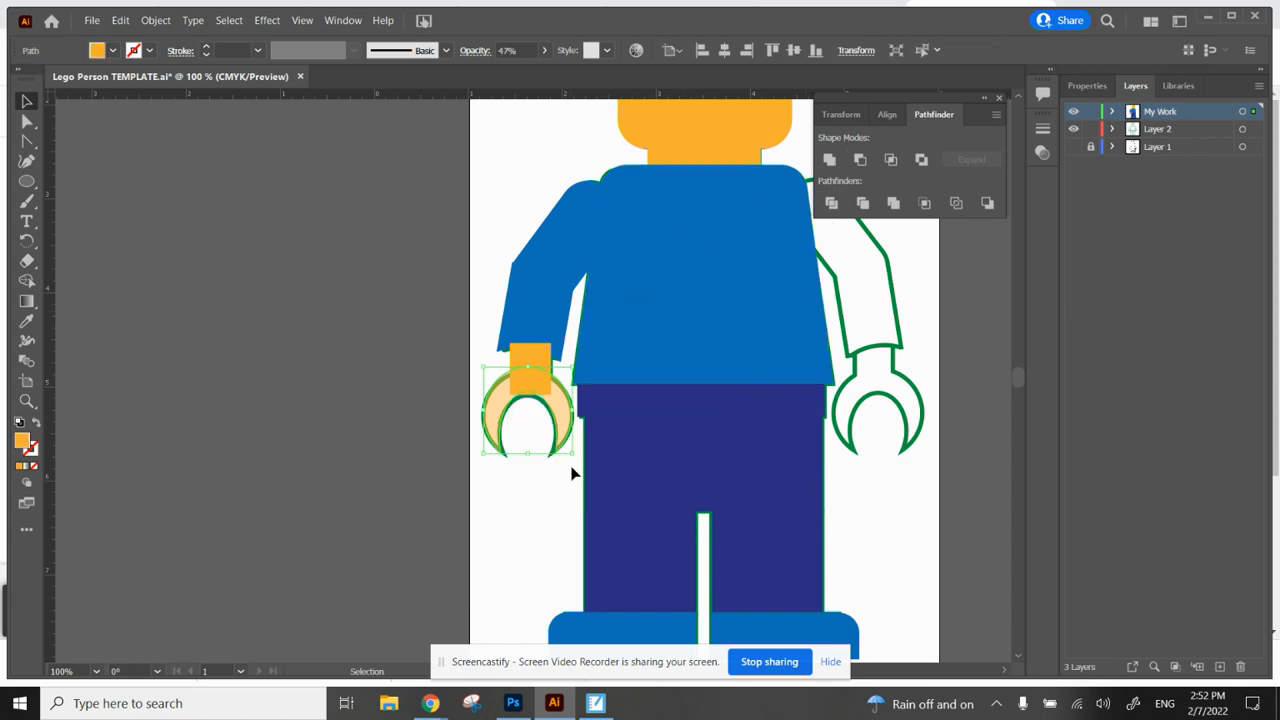
# Set the left hand's opacity to 100% and unite it with the orange wrist rectangle.
pyautogui.click(546, 52)
pyautogui.moveTo(516, 71); pyautogui.dragTo(549, 75)
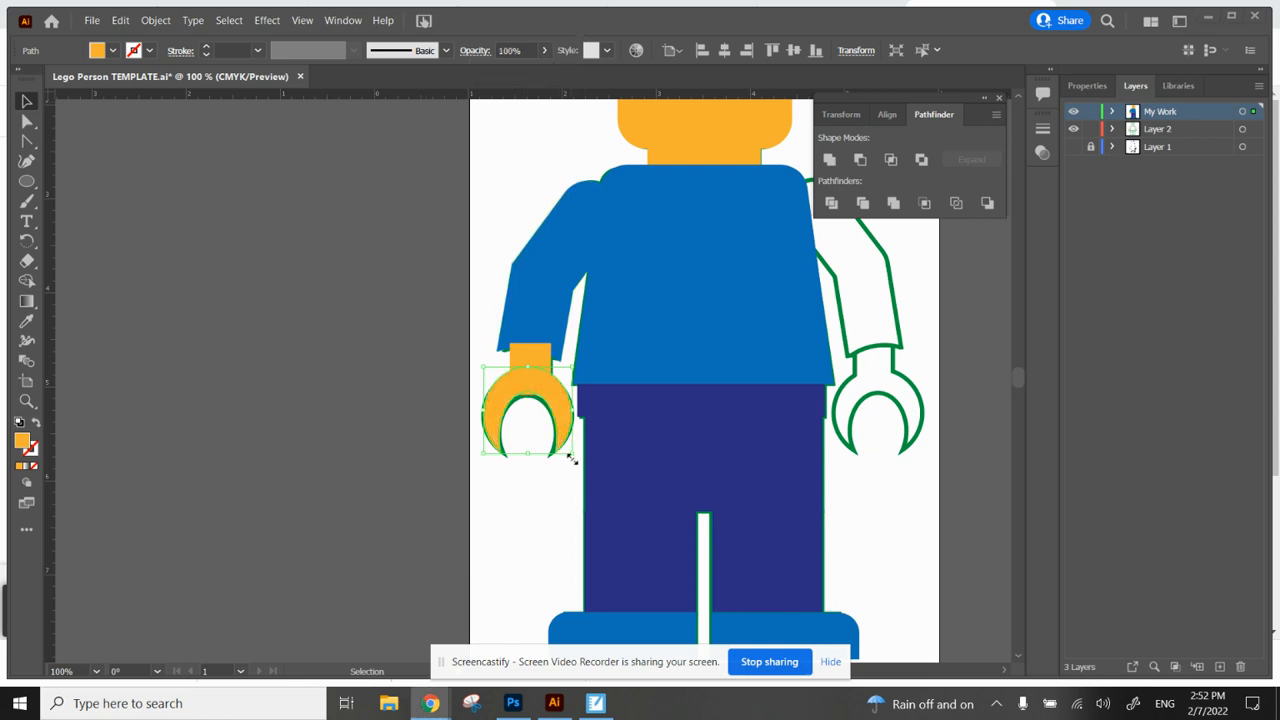
pyautogui.keyDown('shift'); pyautogui.click(531, 362); pyautogui.keyUp('shift')
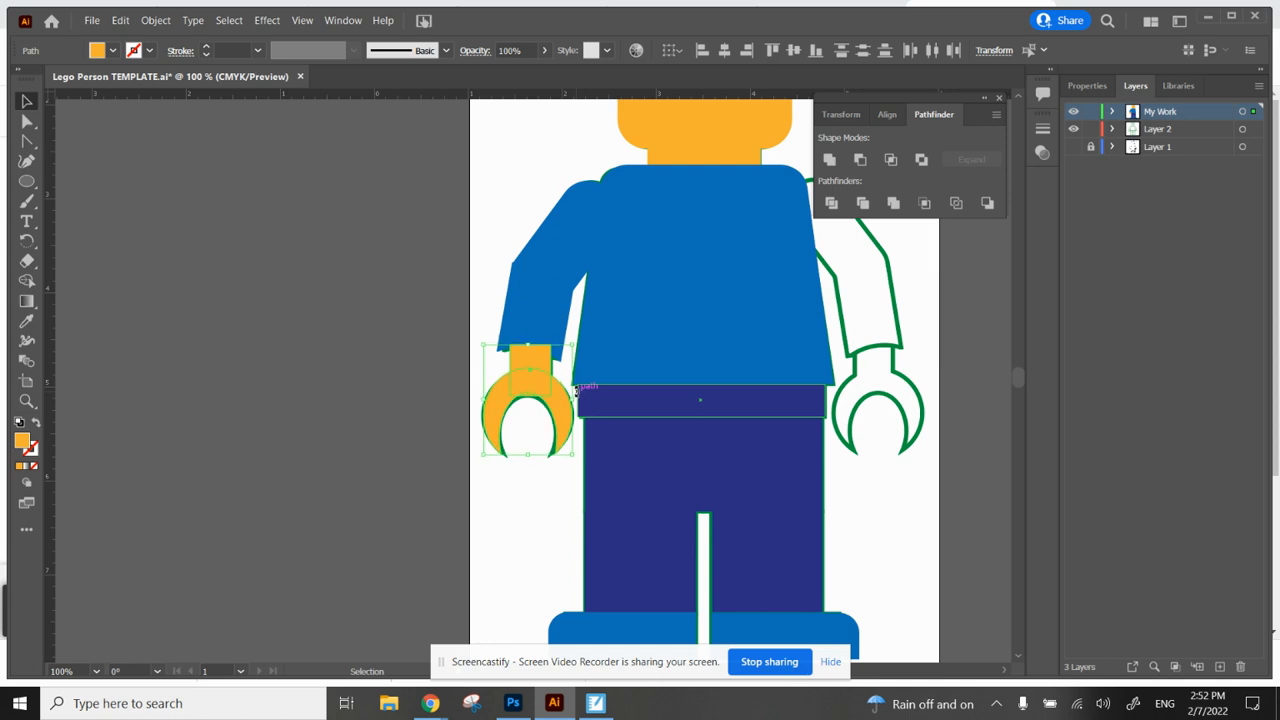
pyautogui.click(829, 160)
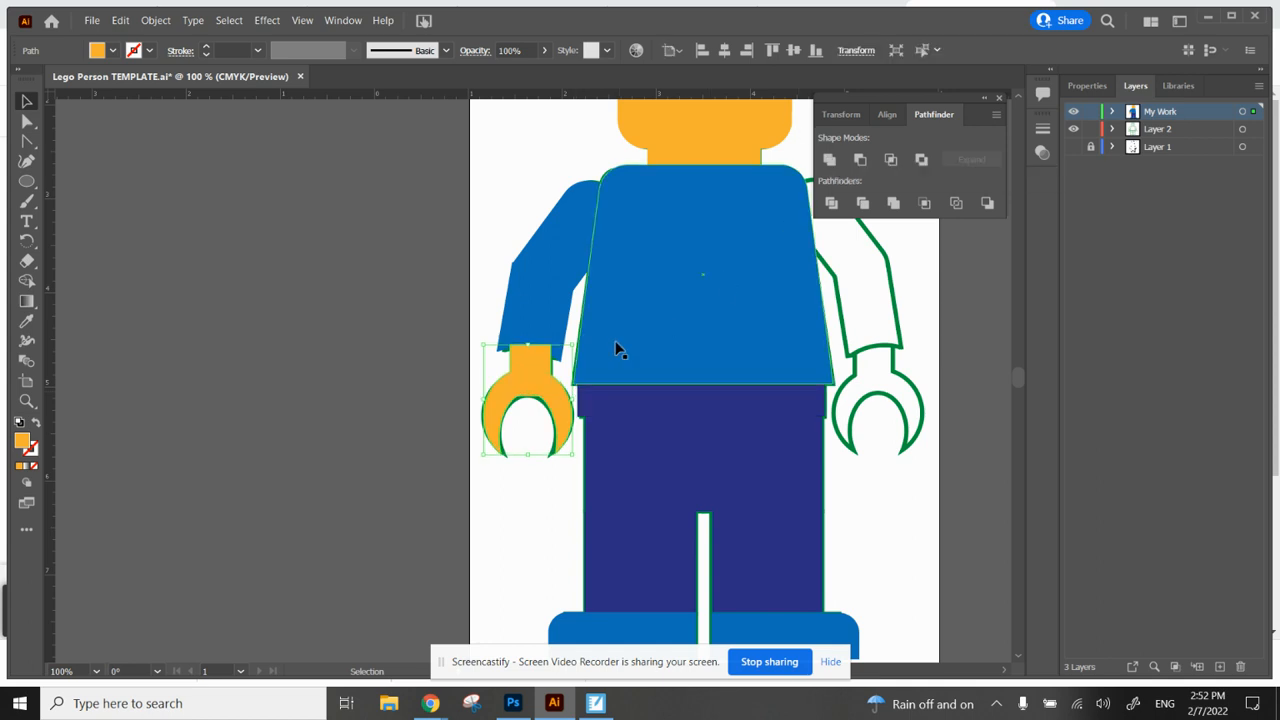
pyautogui.click(435, 340)
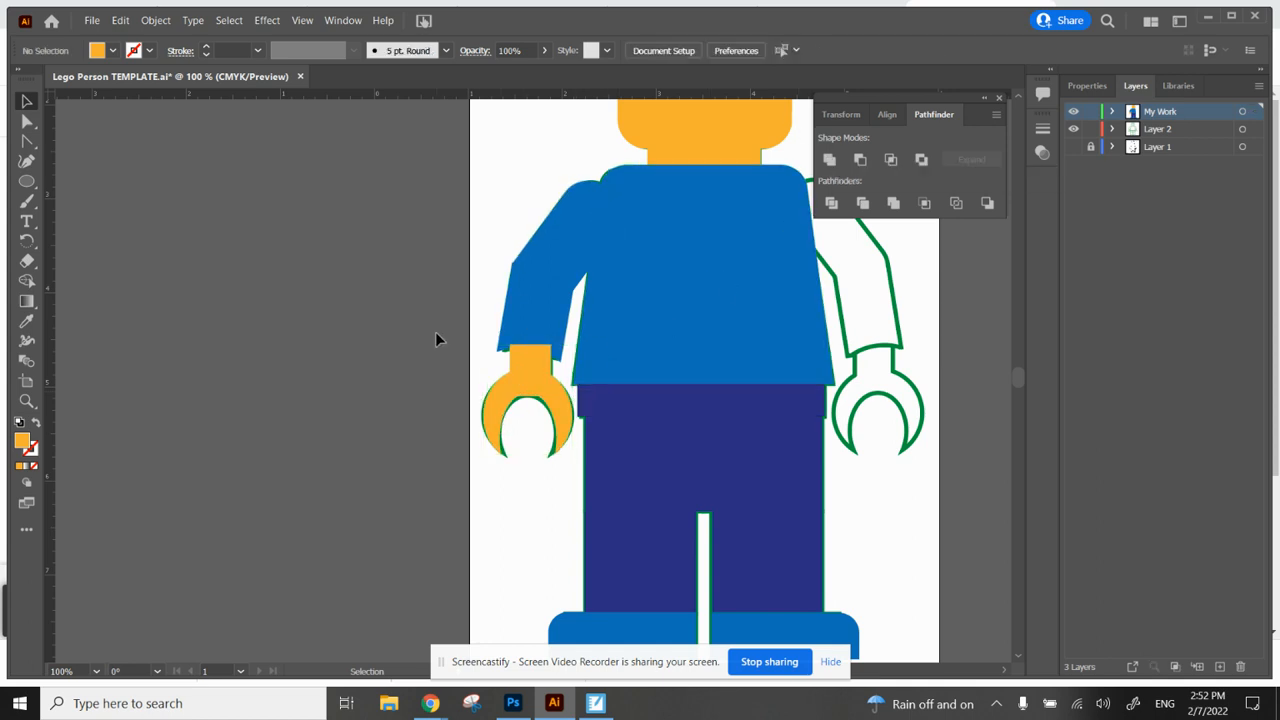
# Send the orange left hand shape to the back so it sits behind the sleeve.
pyautogui.click(524, 378)
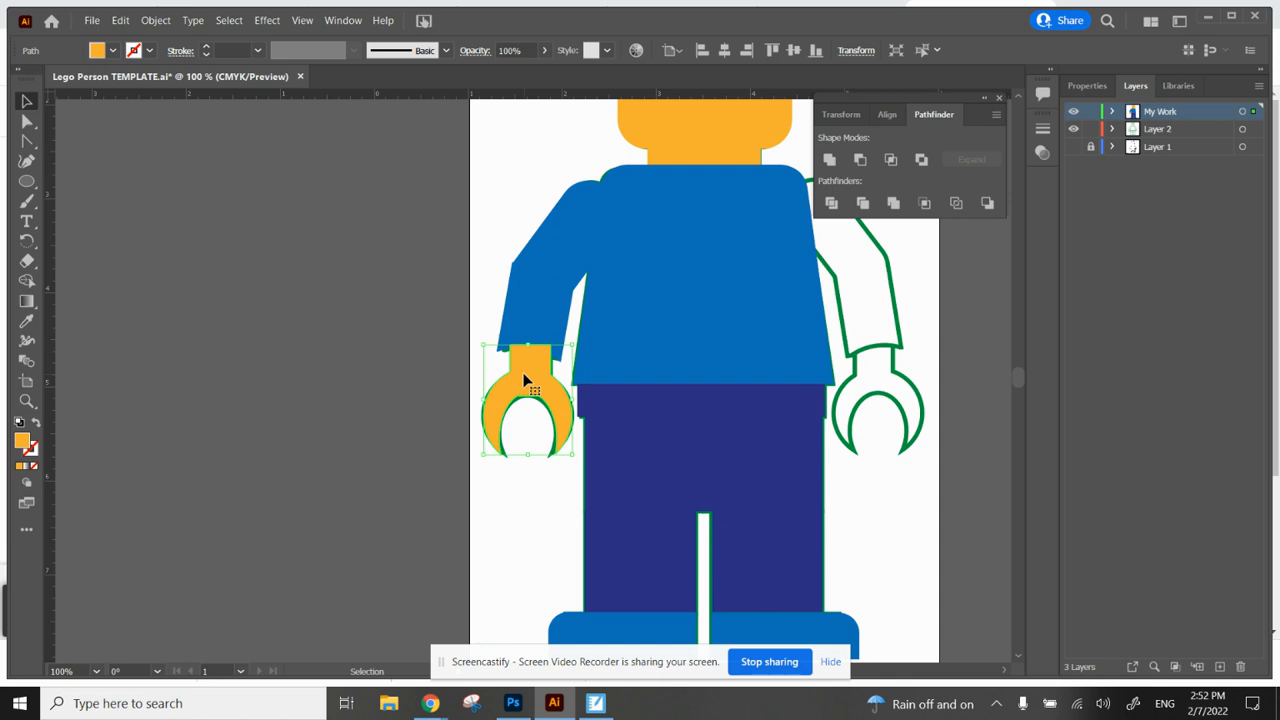
pyautogui.rightClick(524, 376)
pyautogui.moveTo(603, 302)
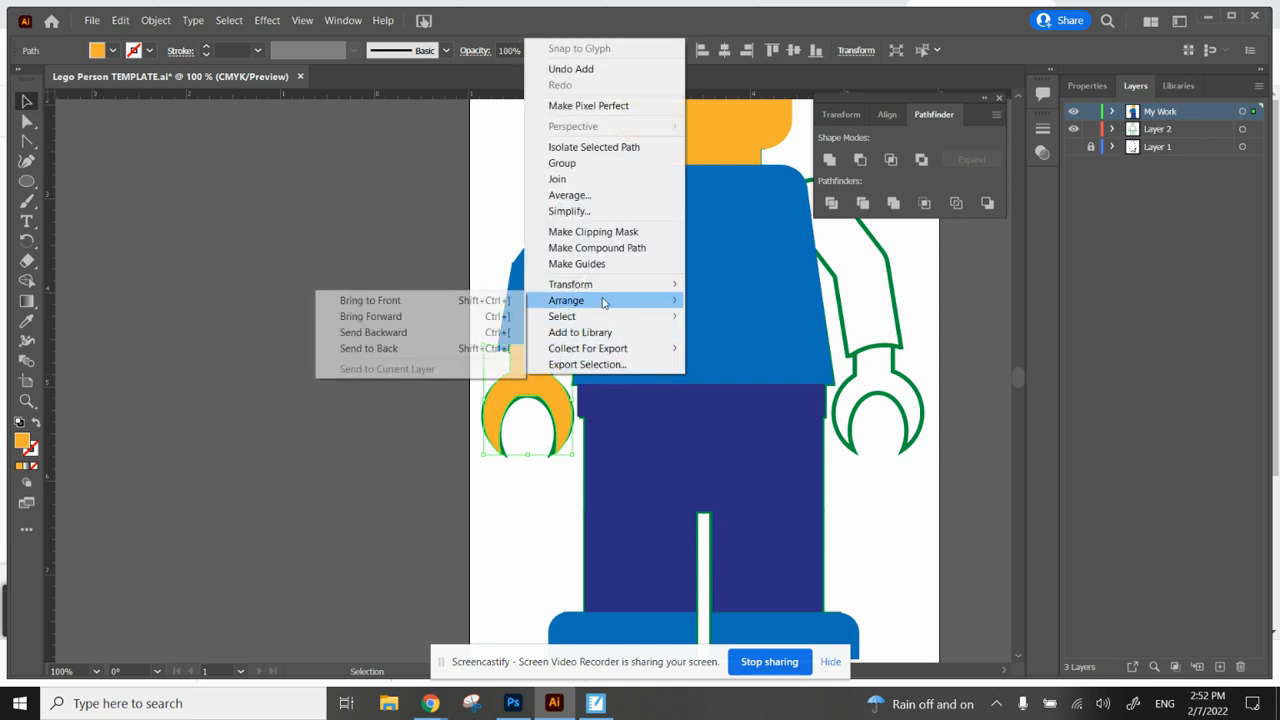
pyautogui.click(447, 345)
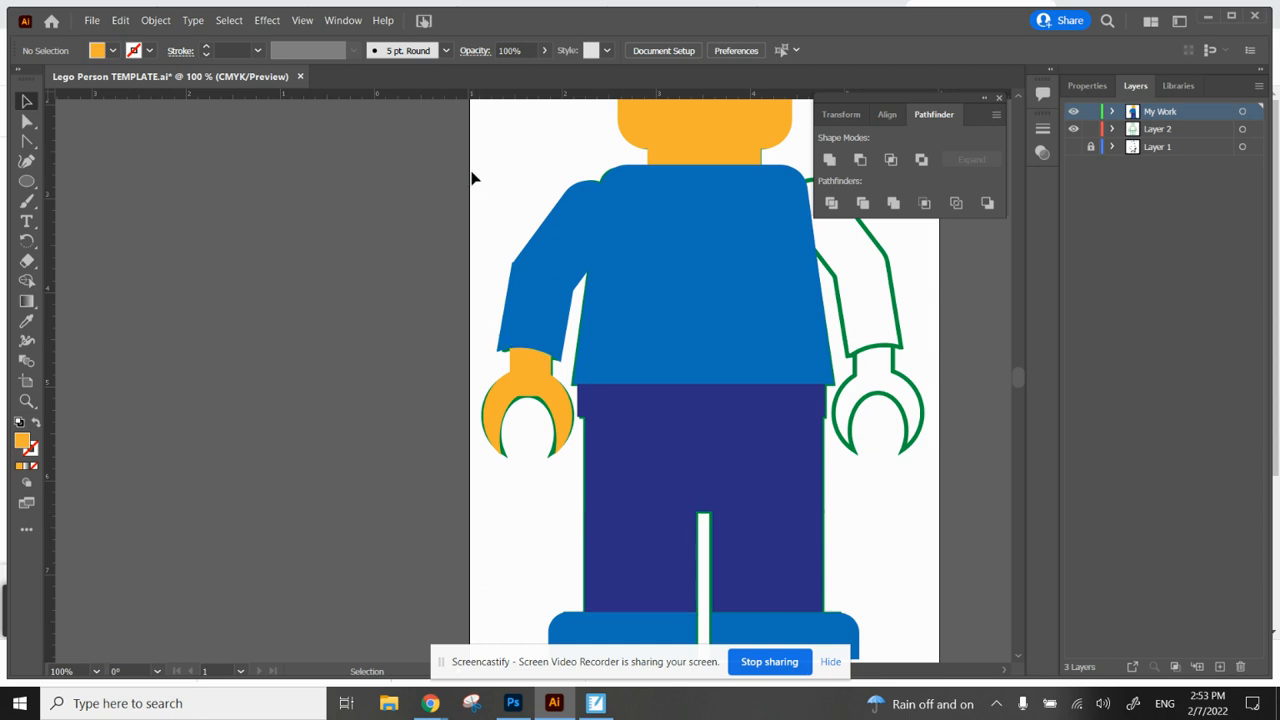
# Place a copy of the left arm and hand, reflected across the vertical axis, over the template's right arm and hand outline.
pyautogui.moveTo(453, 149); pyautogui.dragTo(567, 452)
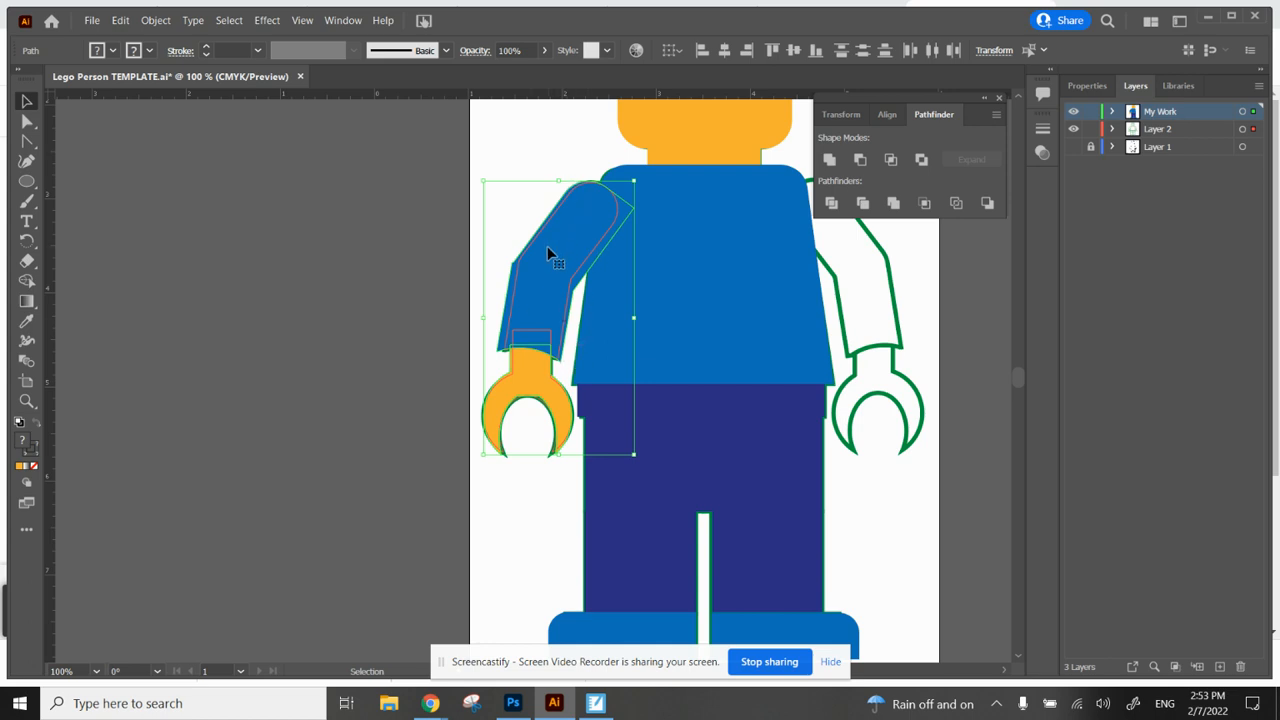
pyautogui.moveTo(550, 256); pyautogui.dragTo(895, 318)
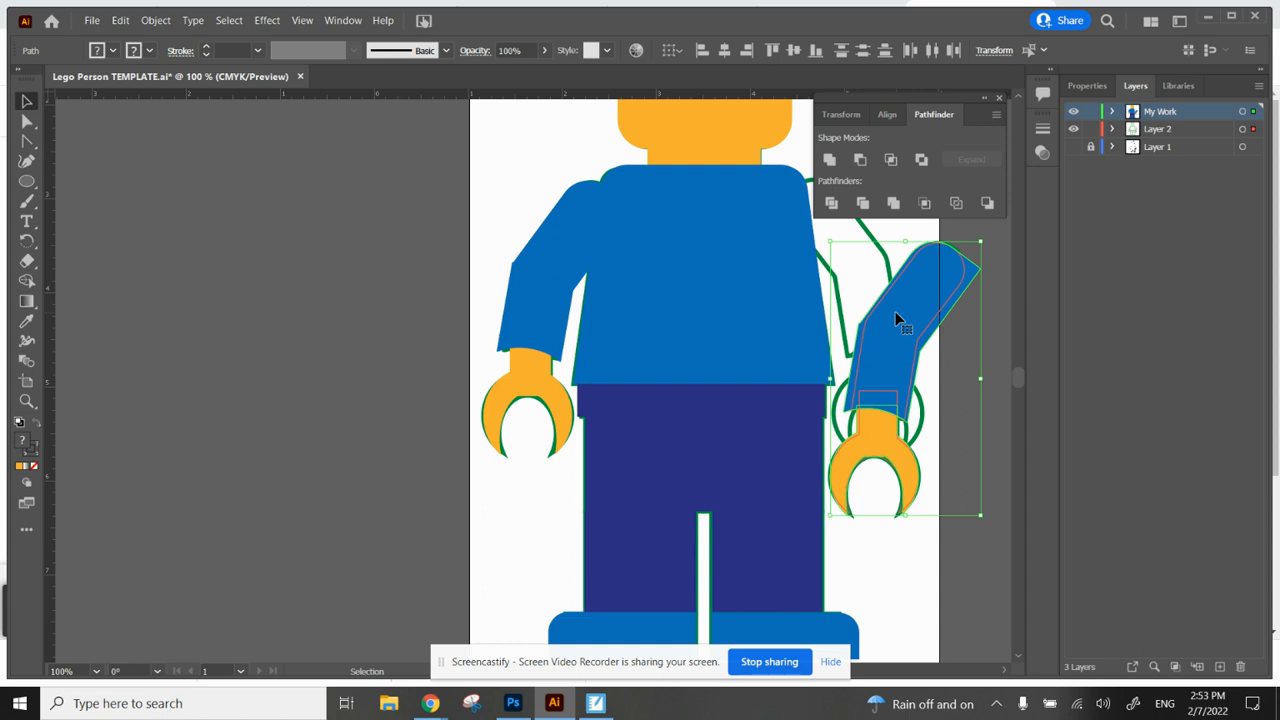
pyautogui.rightClick(896, 314)
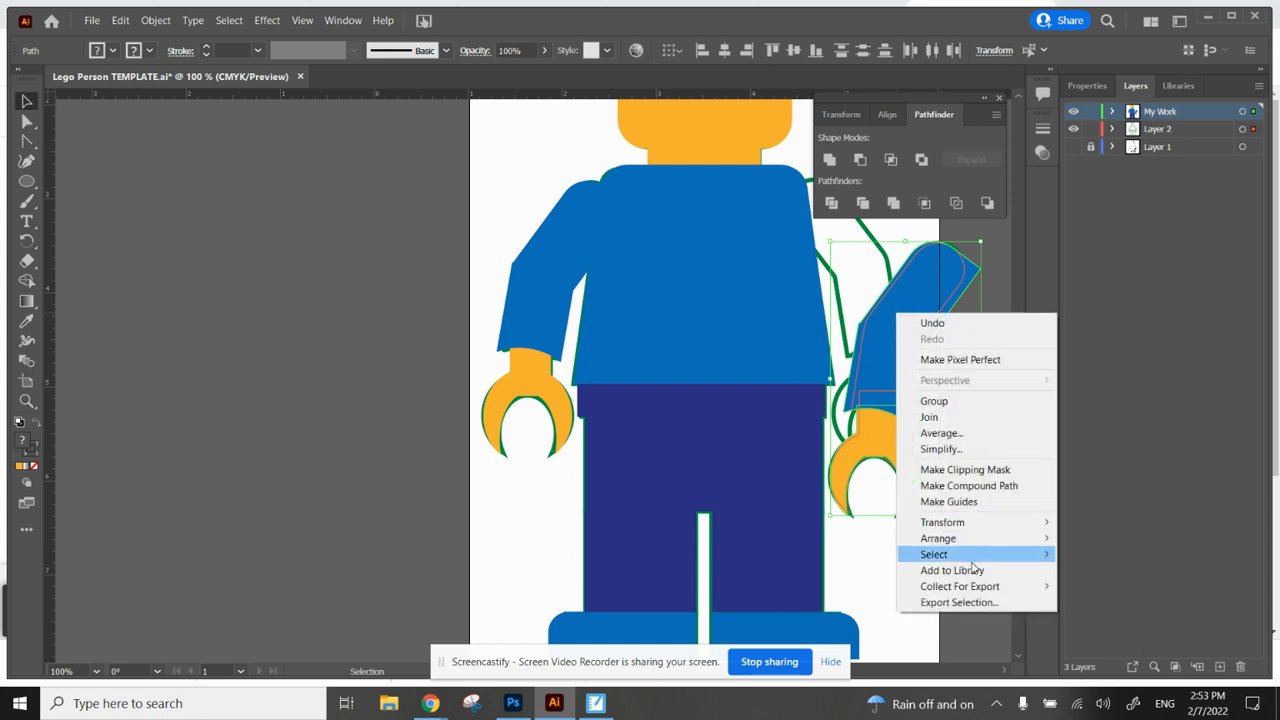
pyautogui.moveTo(980, 524)
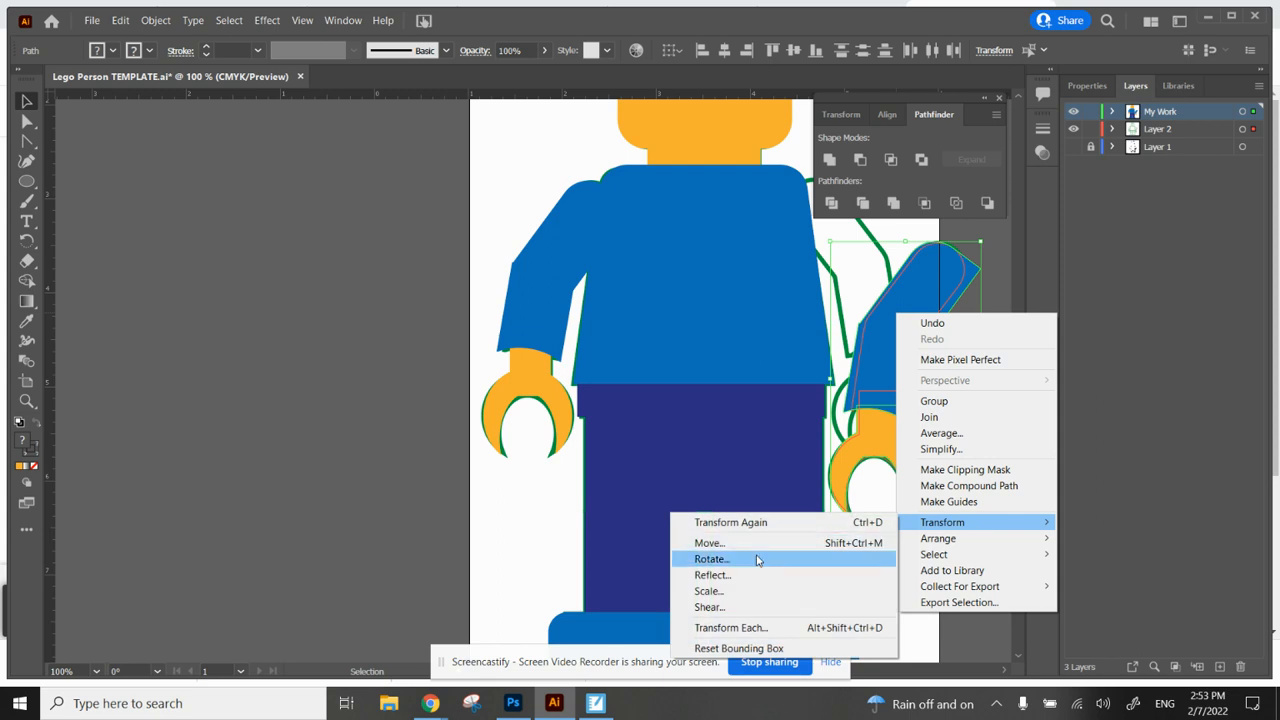
pyautogui.click(713, 575)
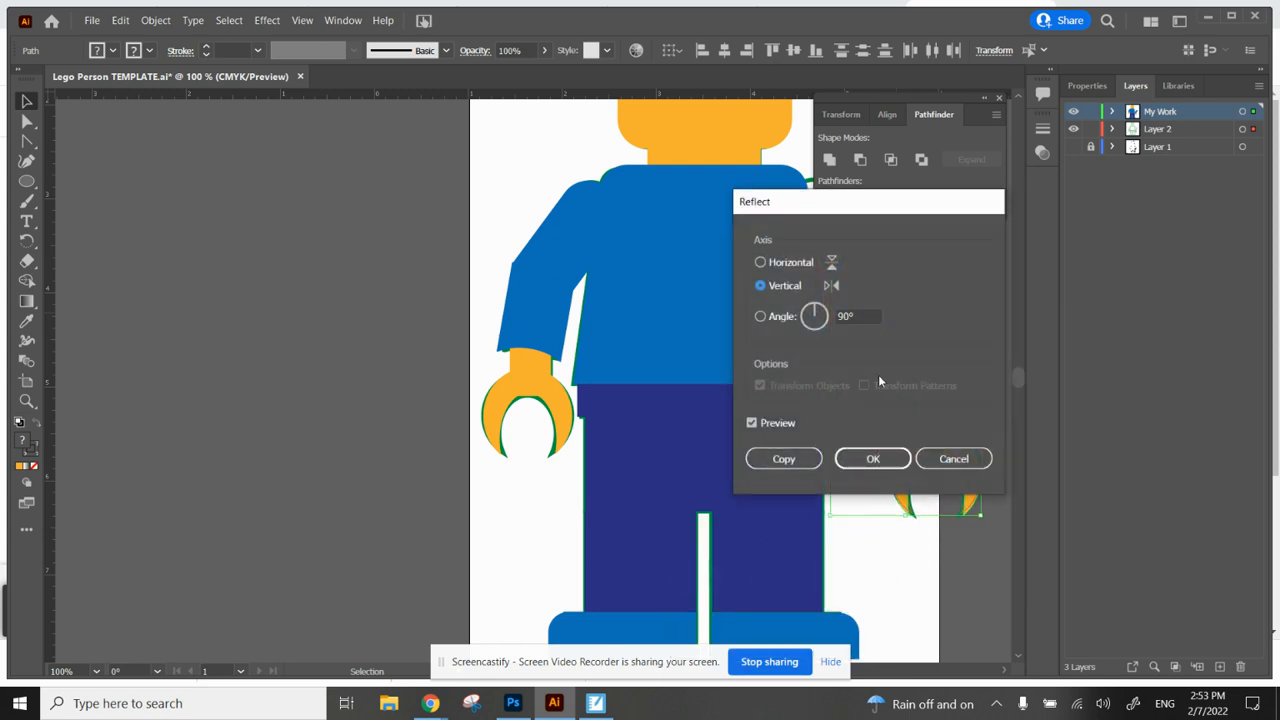
pyautogui.click(872, 458)
pyautogui.moveTo(901, 328); pyautogui.dragTo(844, 266)
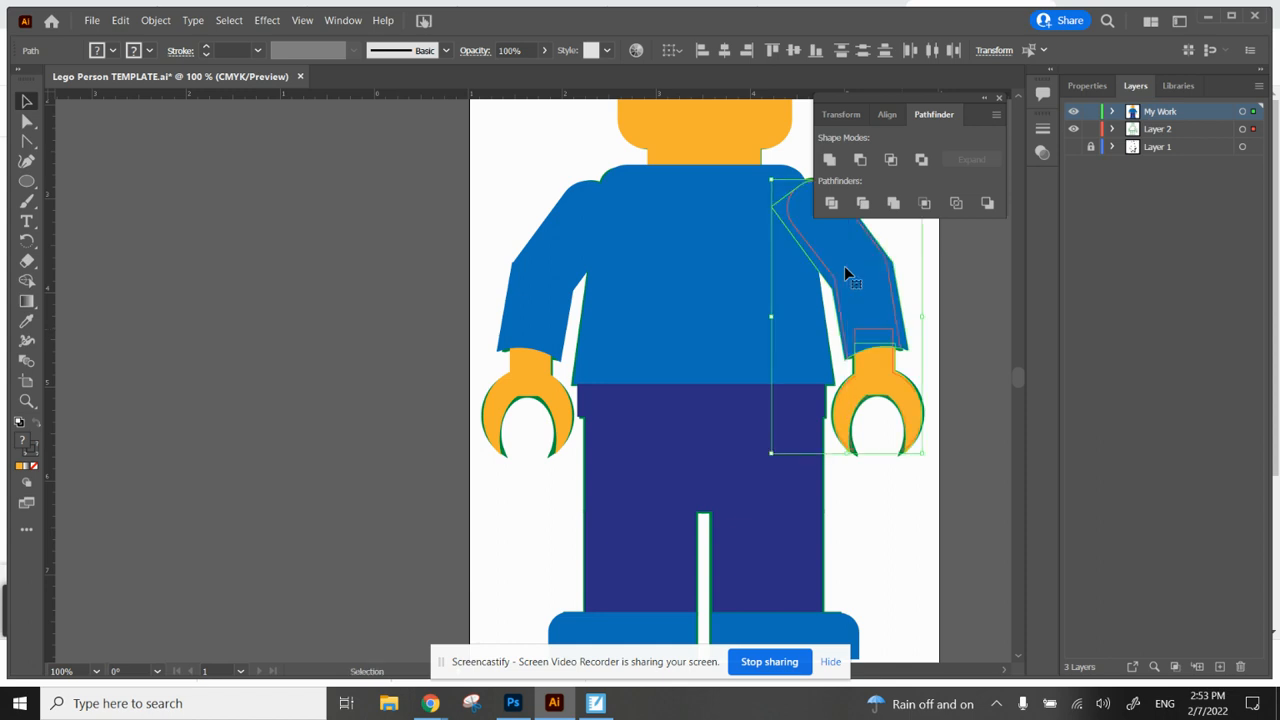
pyautogui.moveTo(440, 712)
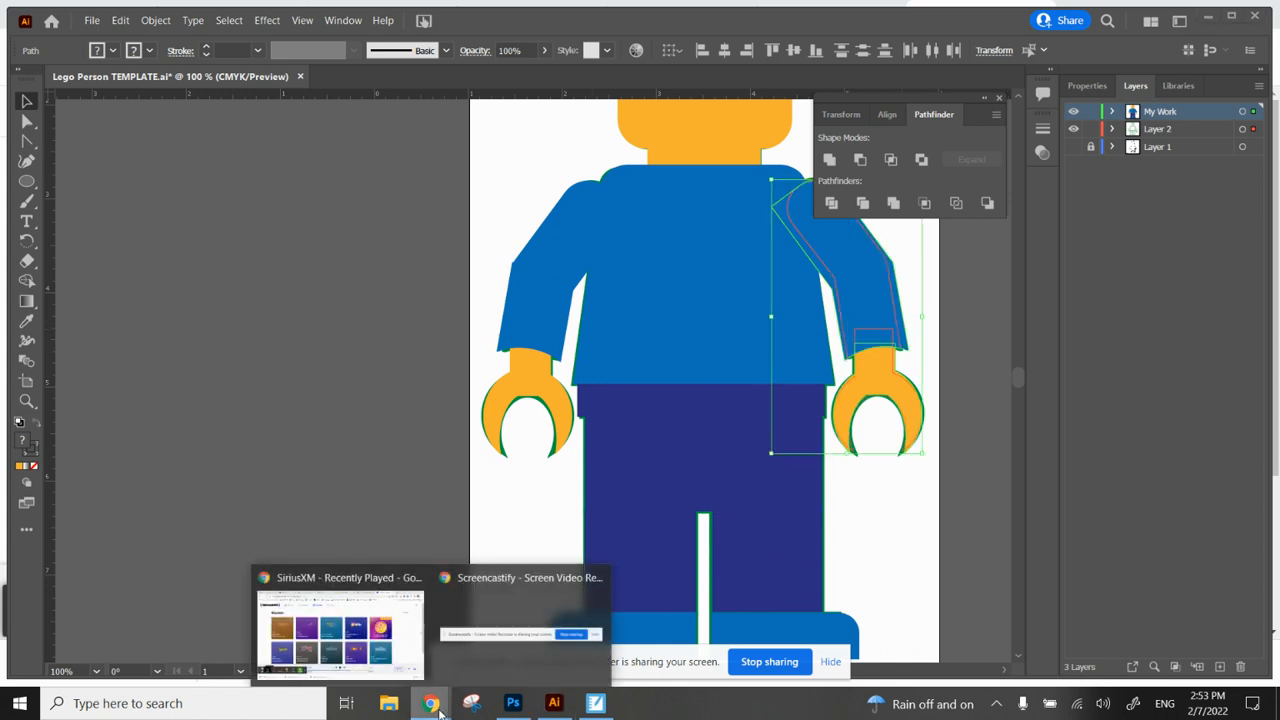
pyautogui.click(410, 610)
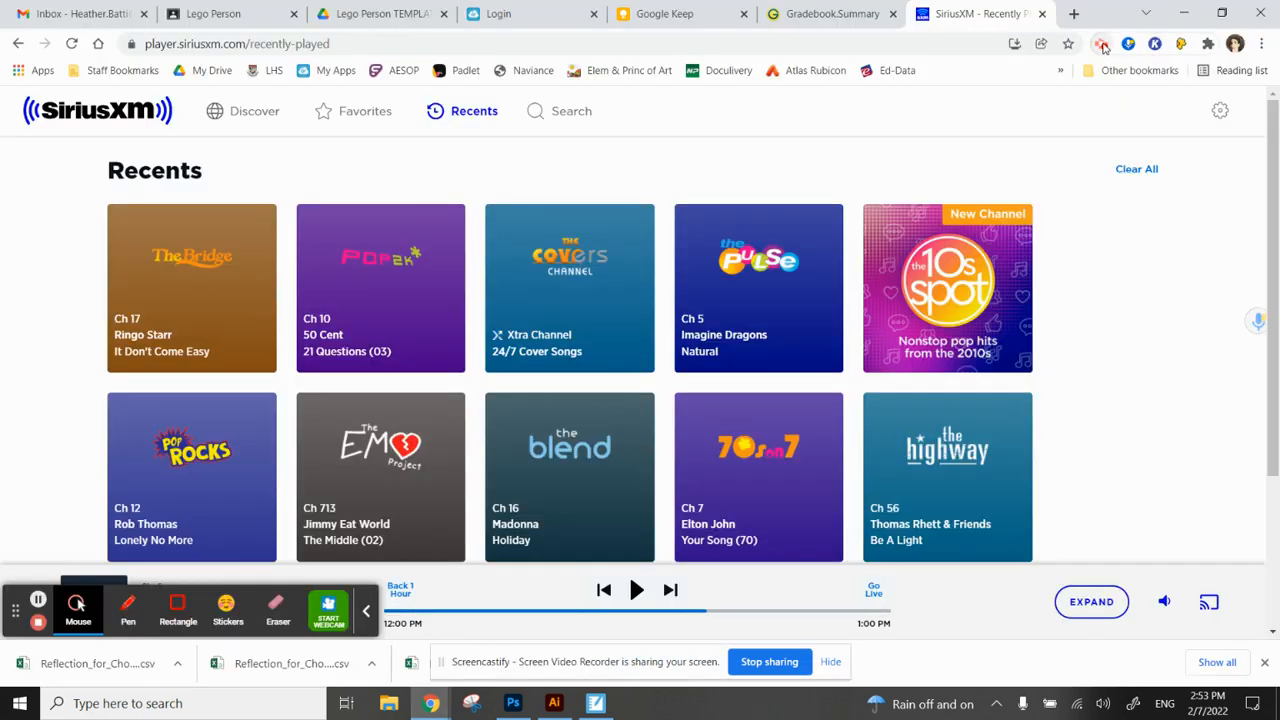